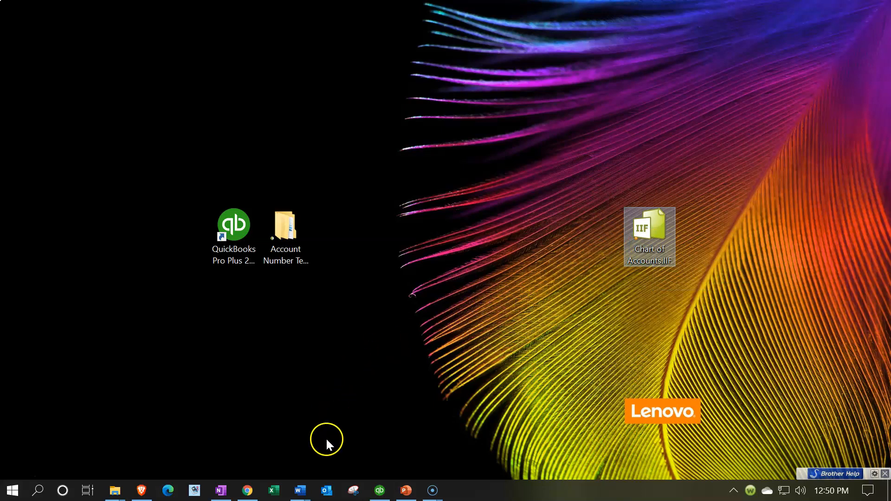
Open Excel with a blank workbook and dock its window to one half of the desktop.
left_click(277, 488)
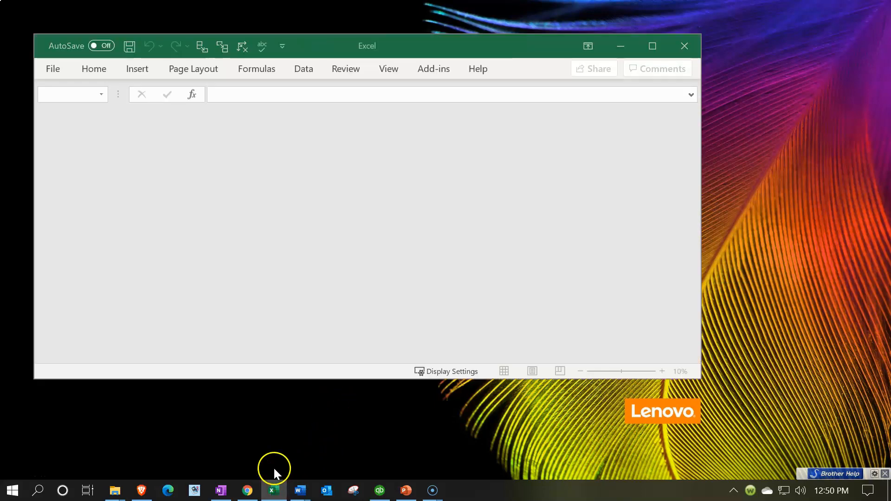
left_click(458, 284)
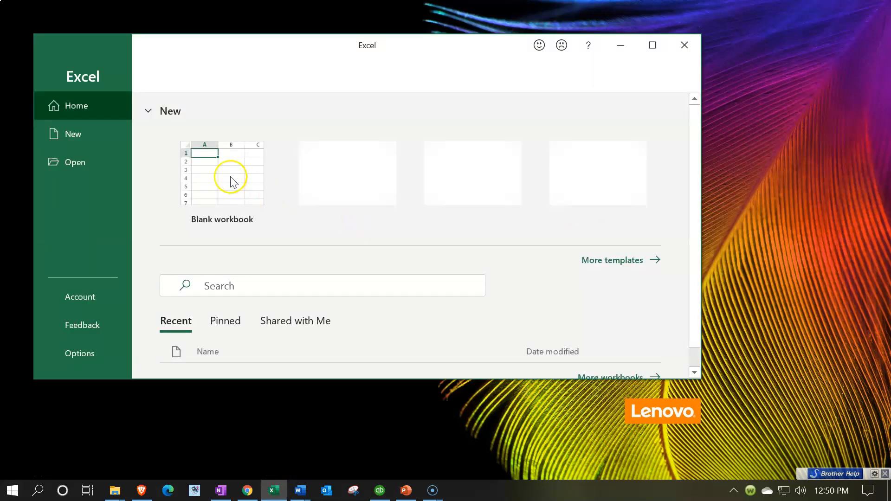
left_click(231, 177)
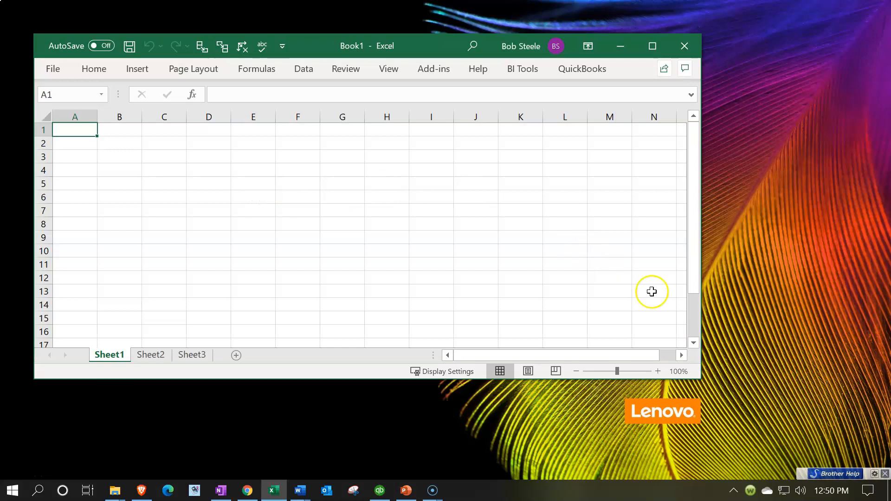
left_click_drag(436, 43, 1, 100)
left_click(156, 205)
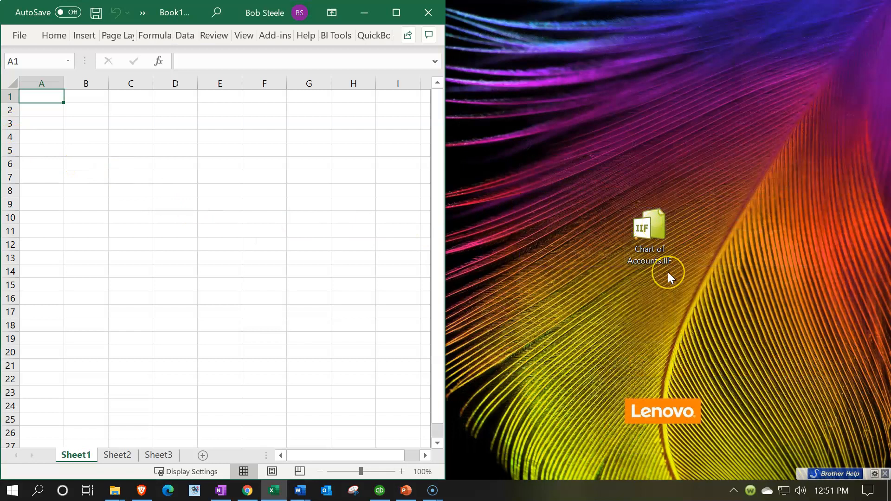
Open the desktop file Chart of Accounts.IIF in Excel, close the blank workbook, and maximize the file's window.
left_click(666, 254)
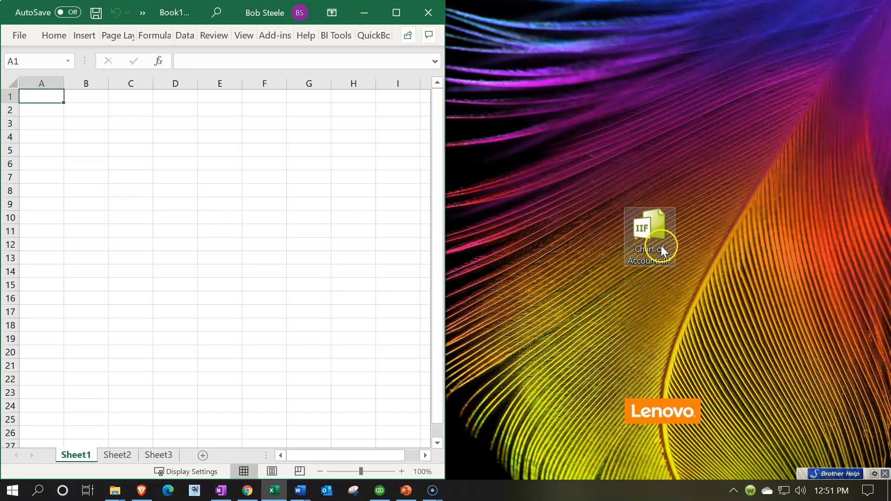
left_click_drag(658, 237, 250, 202)
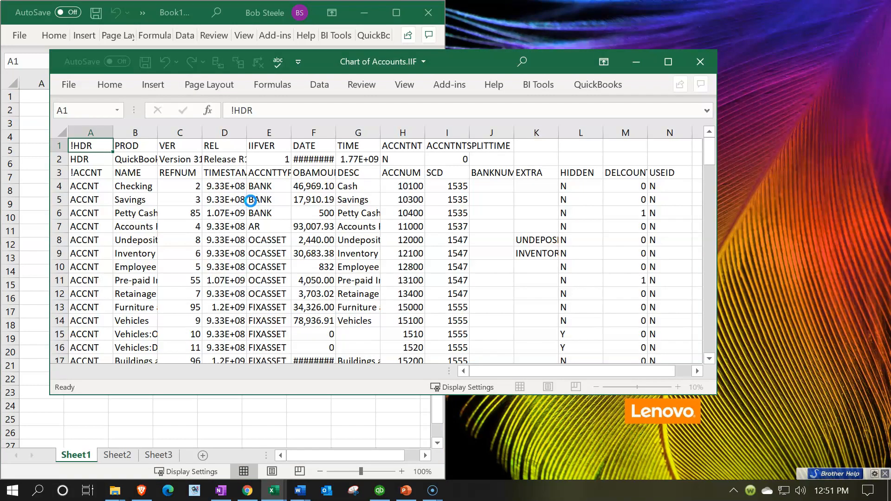
left_click(427, 14)
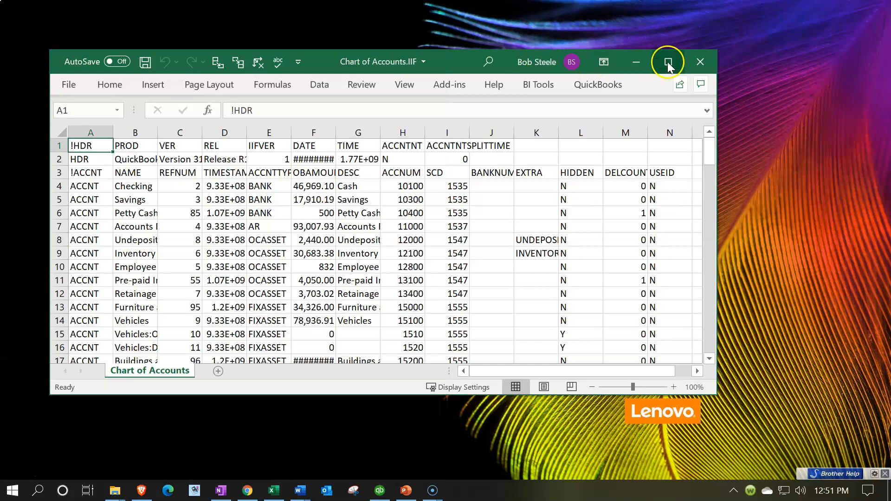
left_click(668, 62)
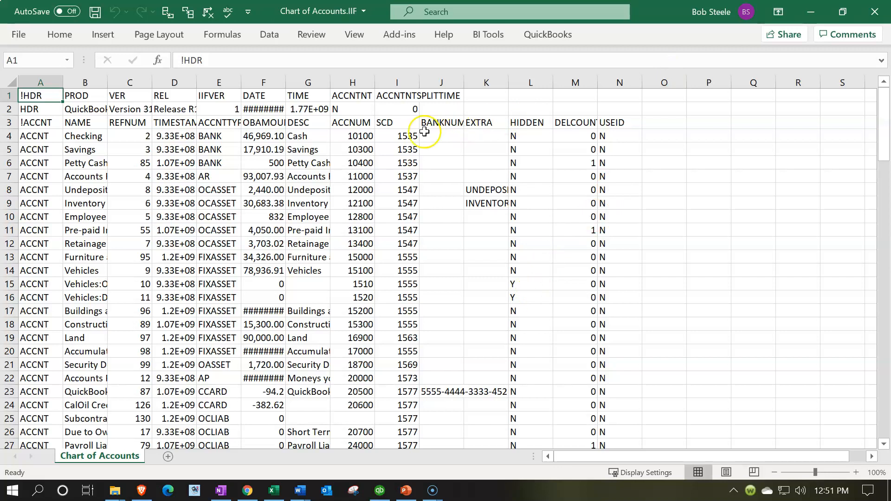
left_click(89, 168)
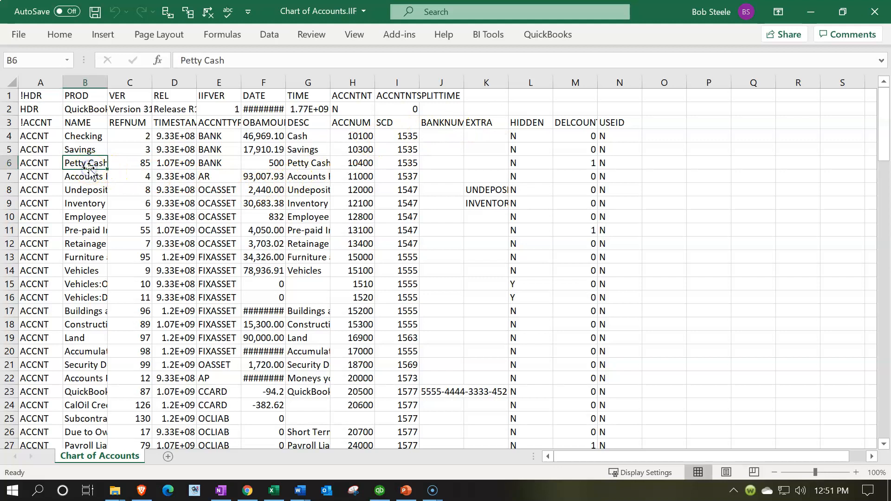
left_click(363, 150)
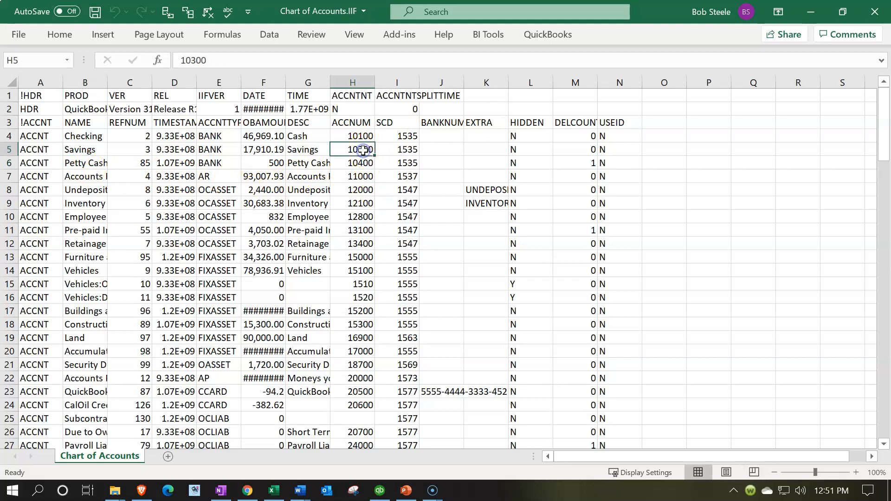
left_click(219, 163)
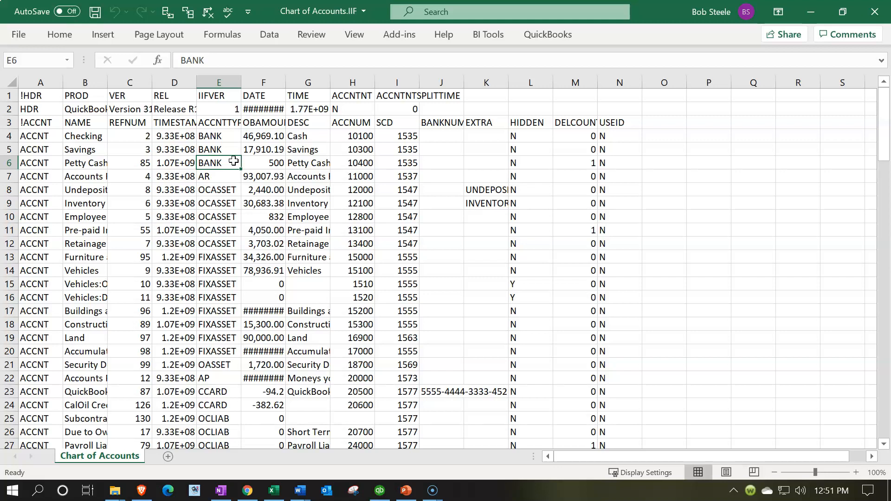
left_click(539, 258)
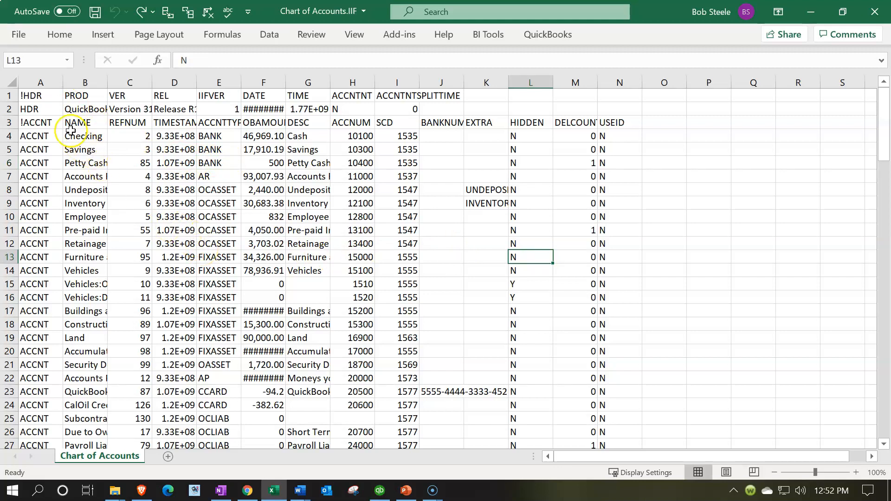
Hide column A and the REFNUM and TIMESTAMP columns, C and D, in the Chart of Accounts sheet.
left_click(41, 83)
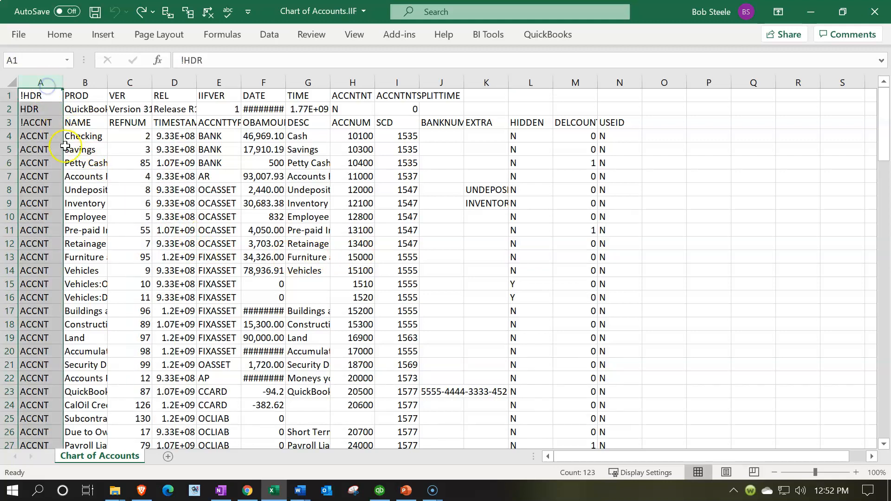
right_click(45, 159)
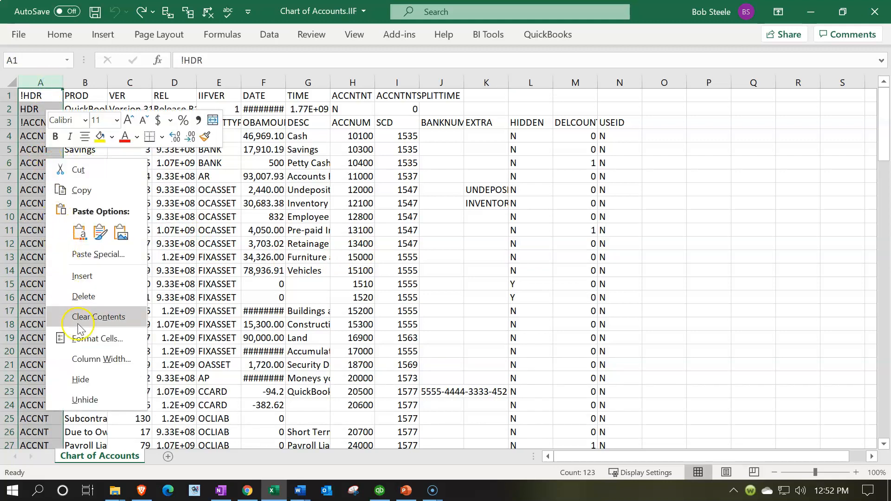
left_click(92, 381)
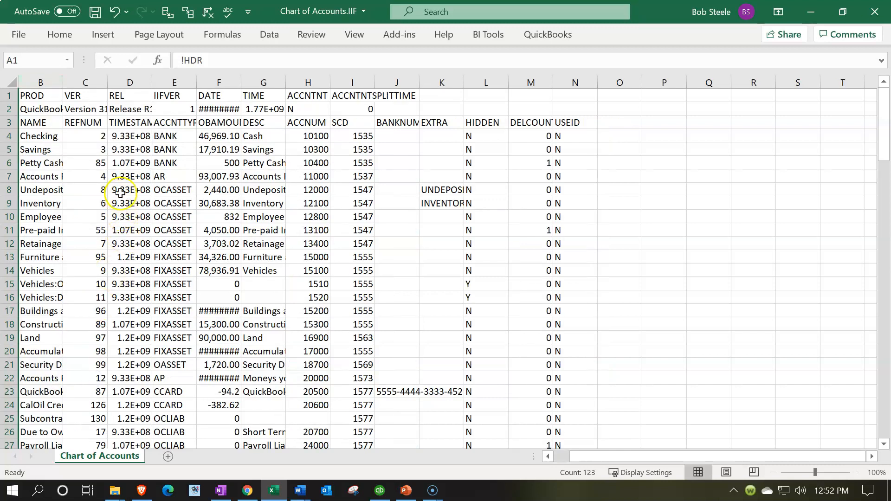
left_click_drag(87, 82, 112, 82)
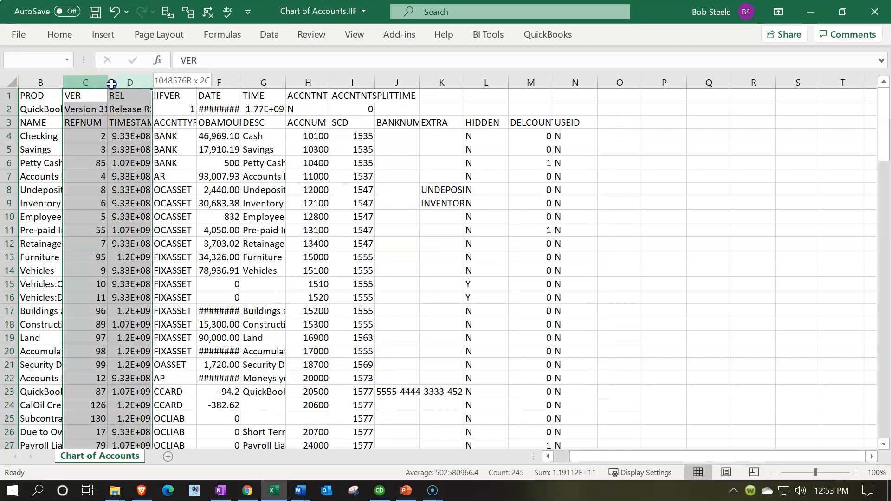
right_click(123, 148)
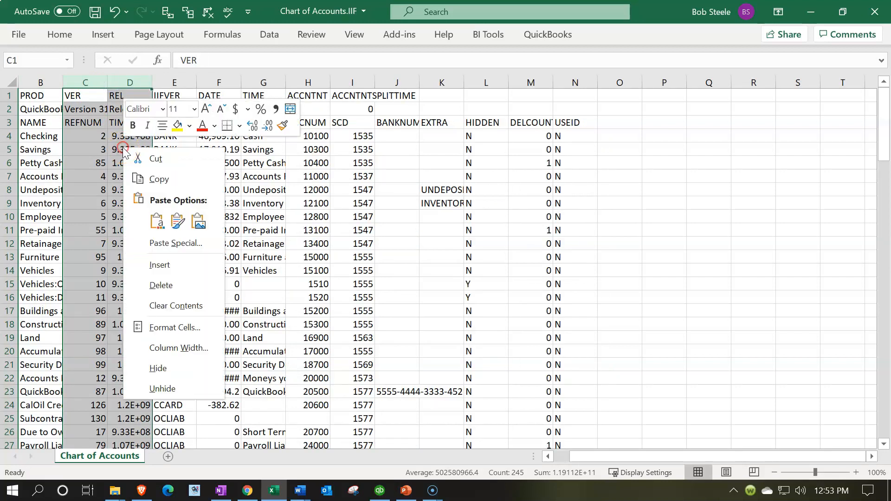
left_click(157, 368)
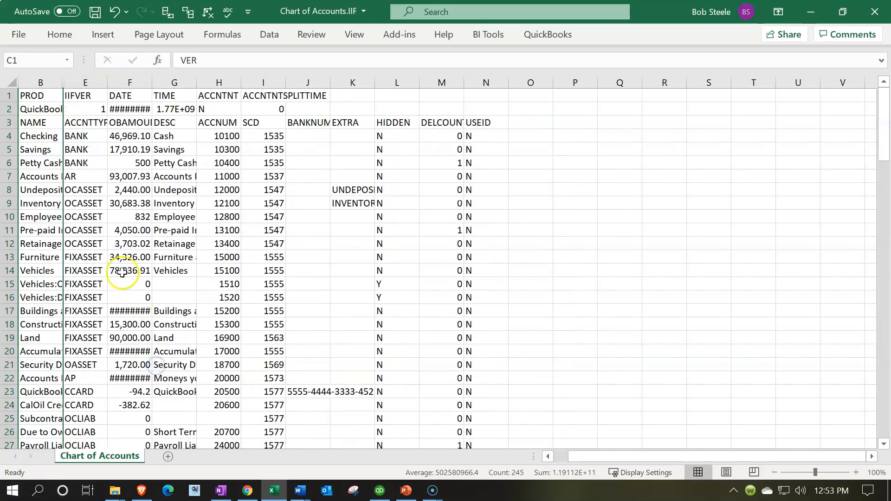
left_click(89, 159)
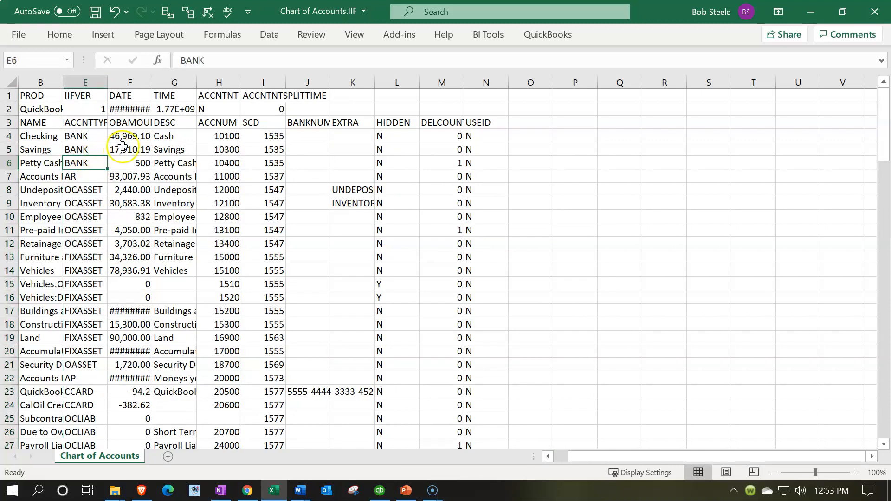
Hide columns F and G, which hold the account balances and descriptions.
left_click(133, 81)
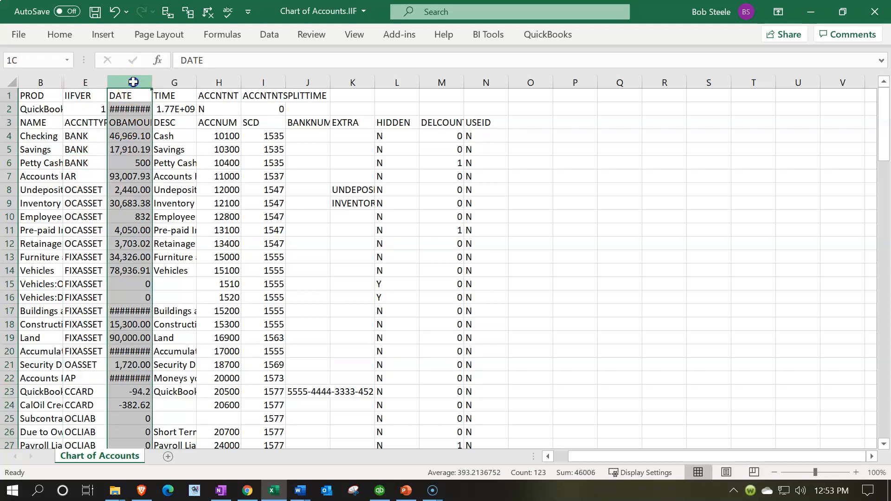
left_click_drag(133, 81, 154, 82)
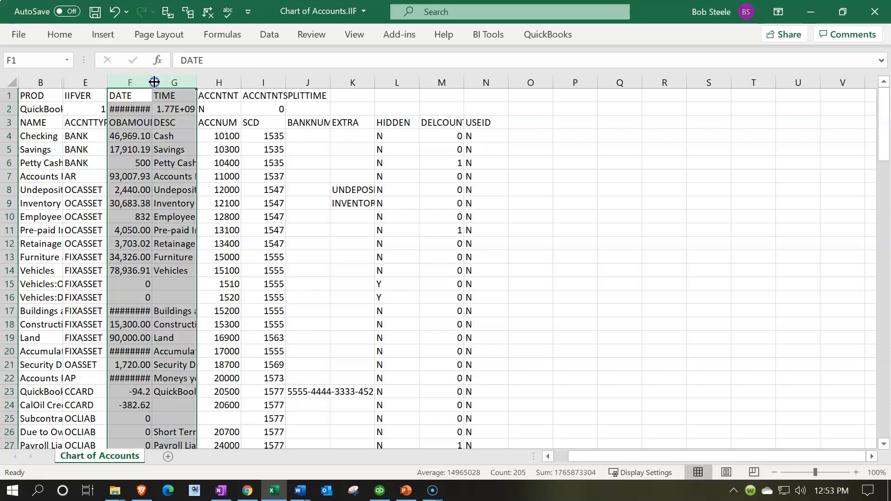
right_click(162, 188)
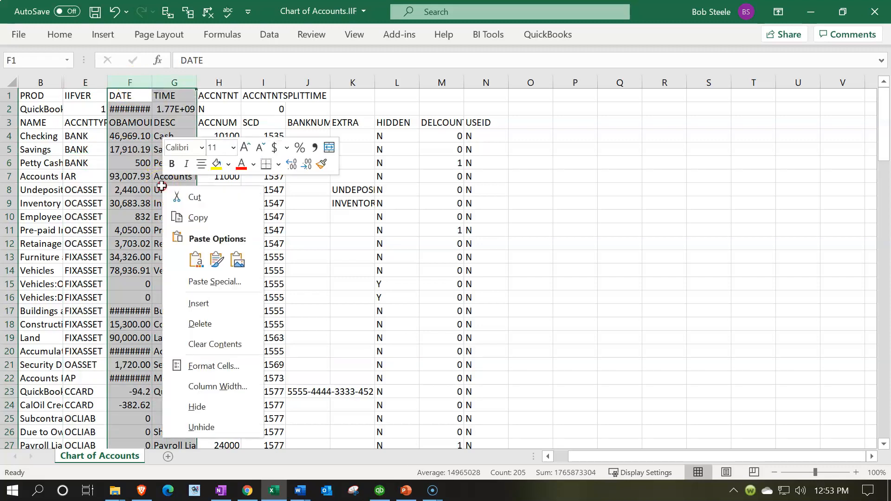
left_click(207, 408)
left_click(207, 263)
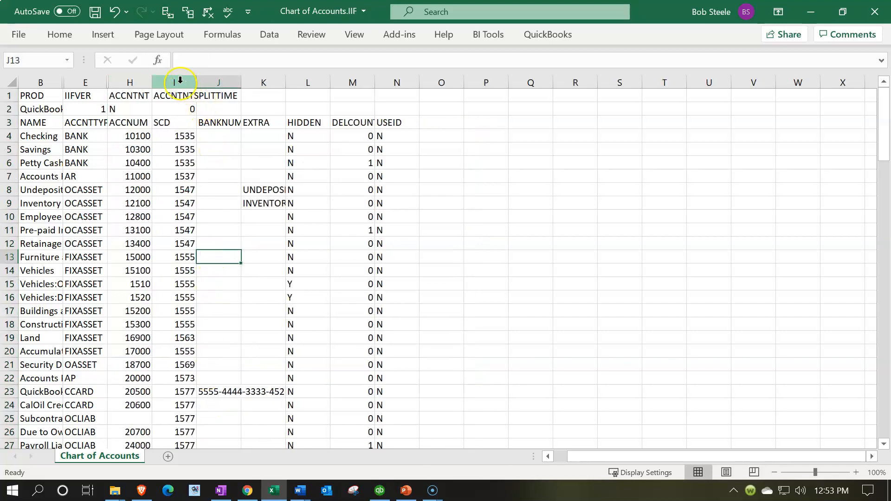
Hide columns I through N and widen columns B, E and H to fit their contents.
left_click_drag(180, 80, 389, 80)
right_click(354, 176)
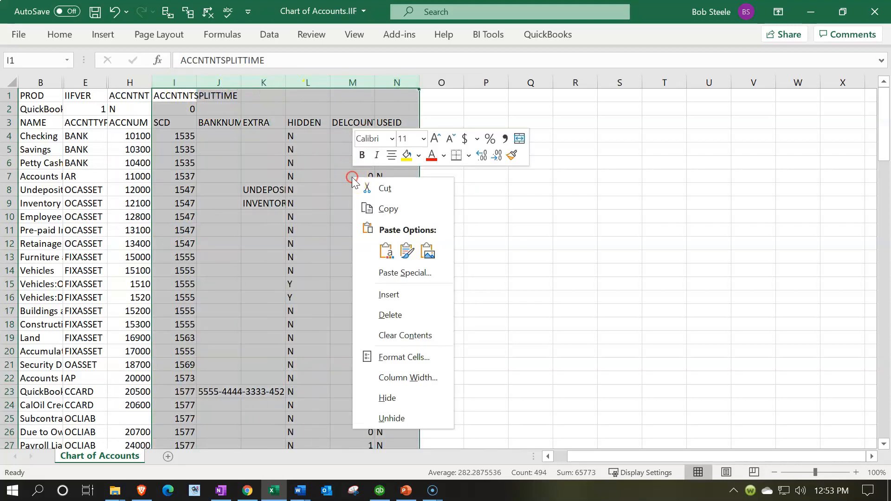
left_click(387, 397)
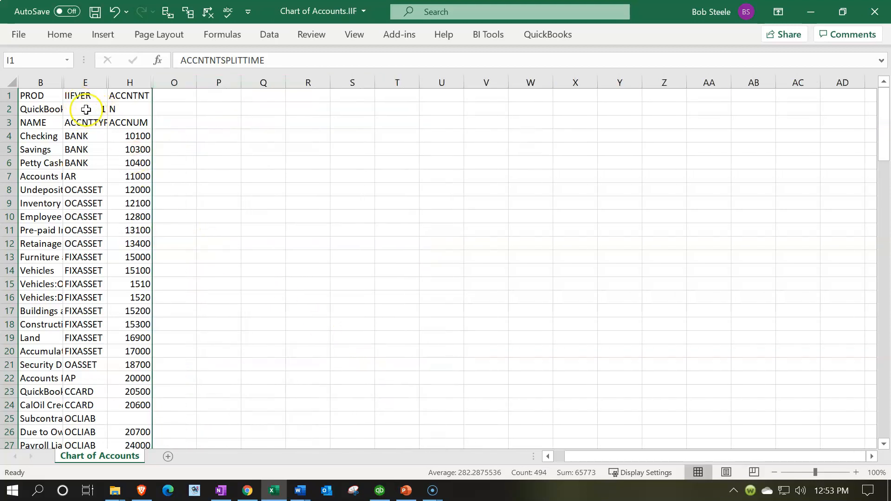
left_click_drag(61, 81, 149, 88)
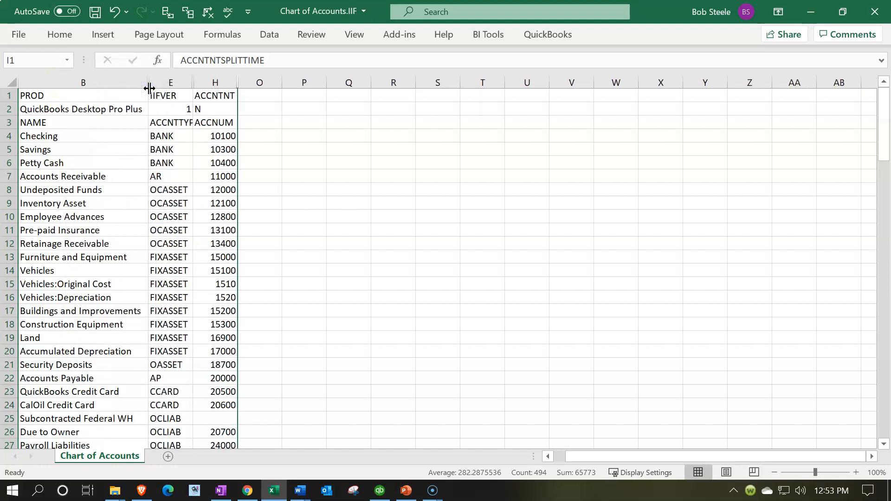
left_click_drag(190, 83, 271, 84)
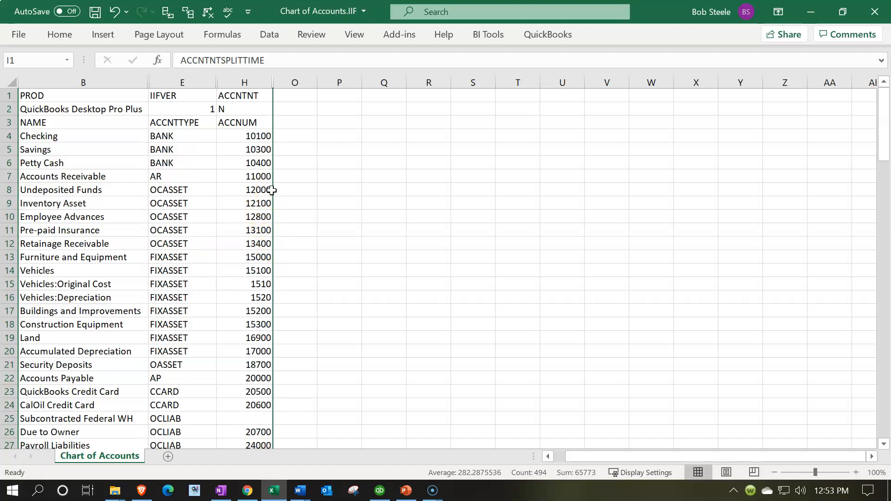
Examine the account numbers of Vehicles:Original Cost and Vehicles:Depreciation in the ACCNUM column against the neighbouring fixed asset accounts.
scroll(271, 190, "down", 1)
scroll(272, 190, "down", 1)
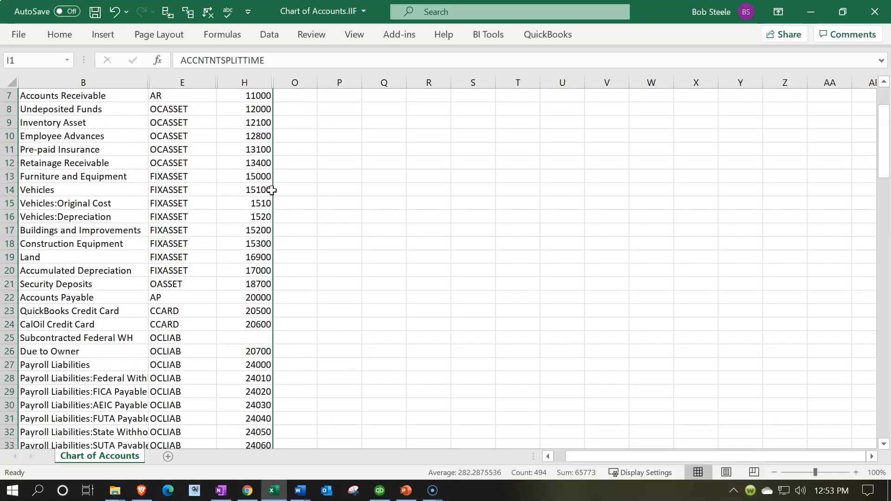
left_click(265, 205)
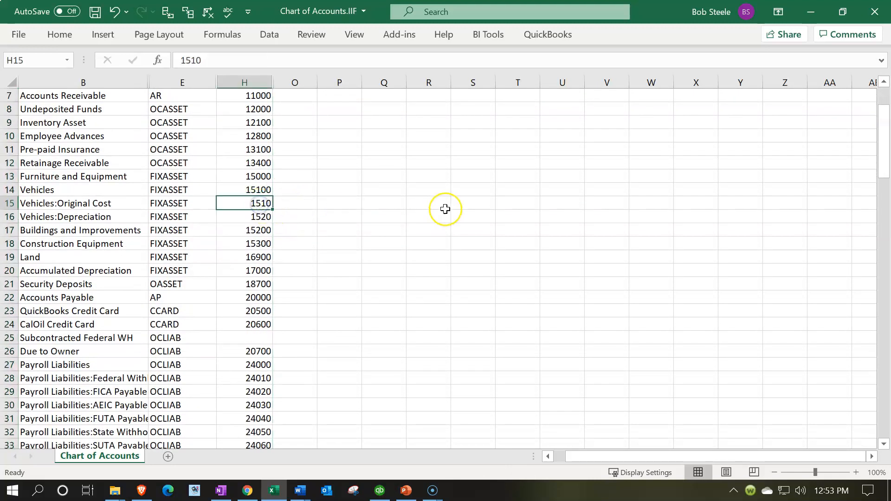
key("Down")
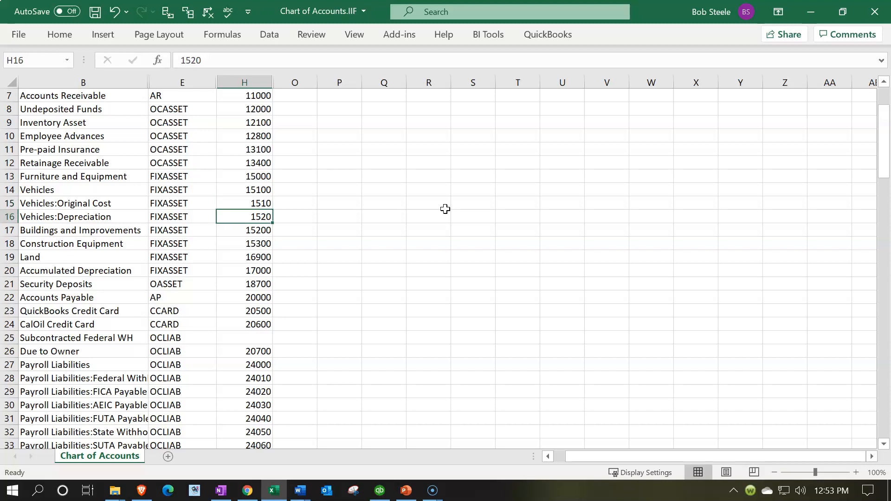
key("Up")
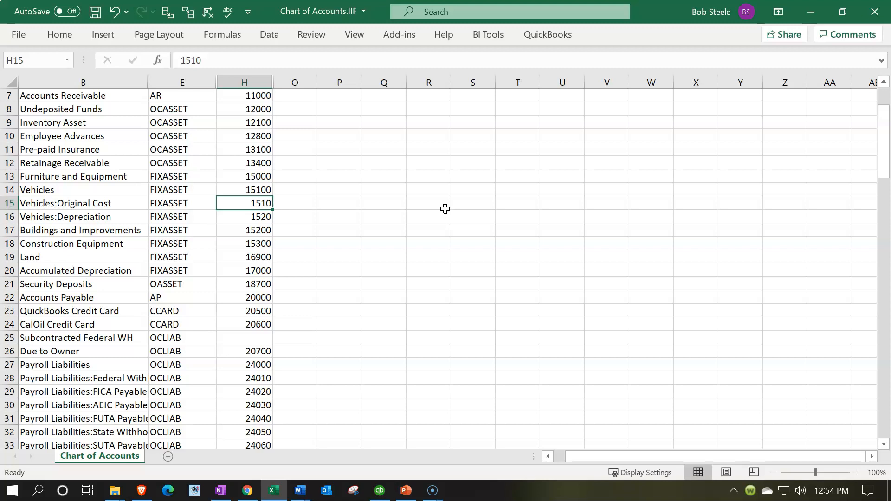
key("Down")
key("Down")
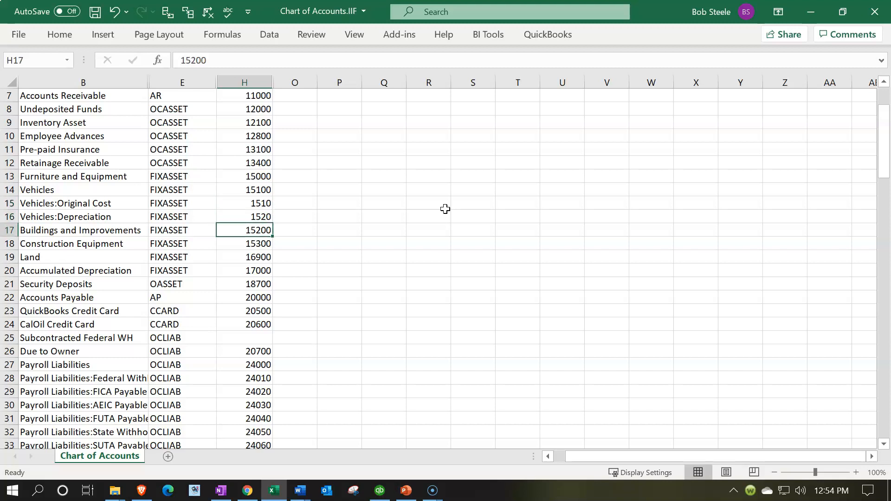
Review the remaining numbers in the ACCNUM column from Buildings and Improvements to the end of the account list, and return to row 1.
key("Down")
key("Down")
key("Down")
key("Down")
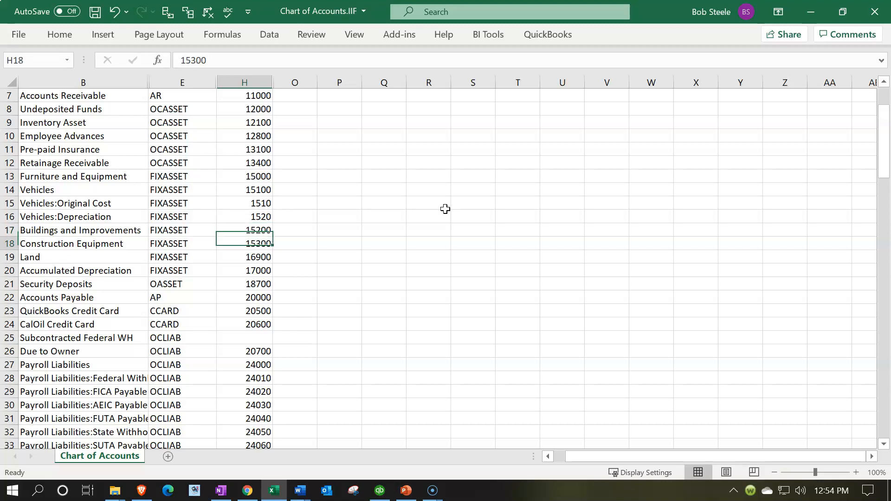
key("Down")
key("Down")
key("Down")
key("Down")
key("Down")
key("Down")
key("Down")
key("Down")
key("Down")
key("Down")
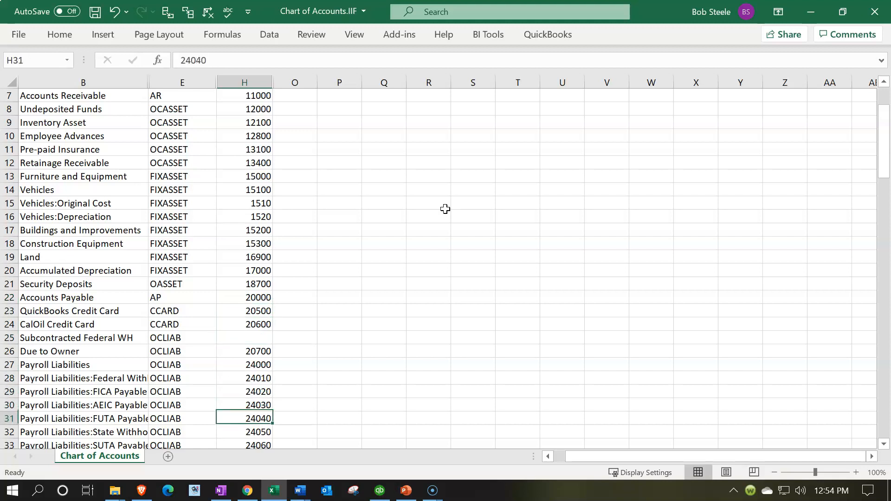
key("Down")
key("Down")
key("Down")
key("Down")
key("Down")
key("Down")
key("Down")
key("Down")
key("Down")
key("Down")
key("Down")
key("Down")
key("Down")
key("Down")
key("Down")
key("Down")
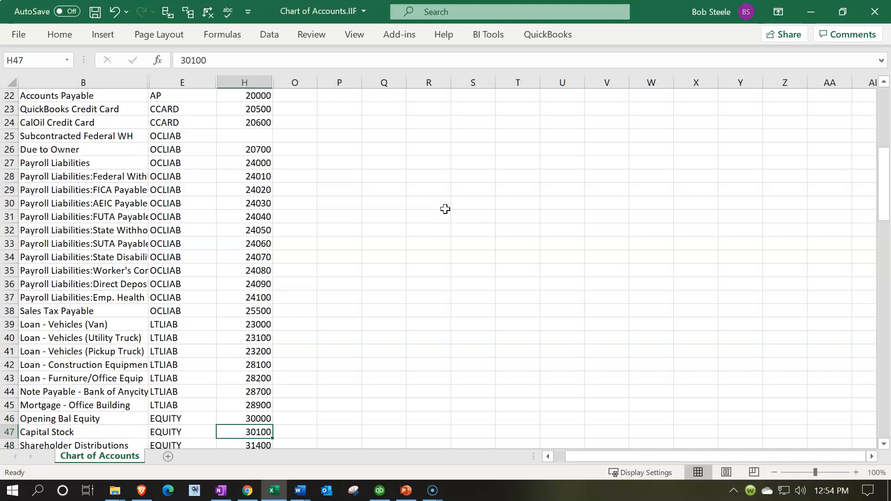
key("Down")
key("Down")
key("Down")
key("Up")
key("Up")
key("Up")
key("Up")
key("Up")
key("Up")
key("Up")
key("Up")
key("Up")
key("Up")
key("Up")
key("Up")
key("Up")
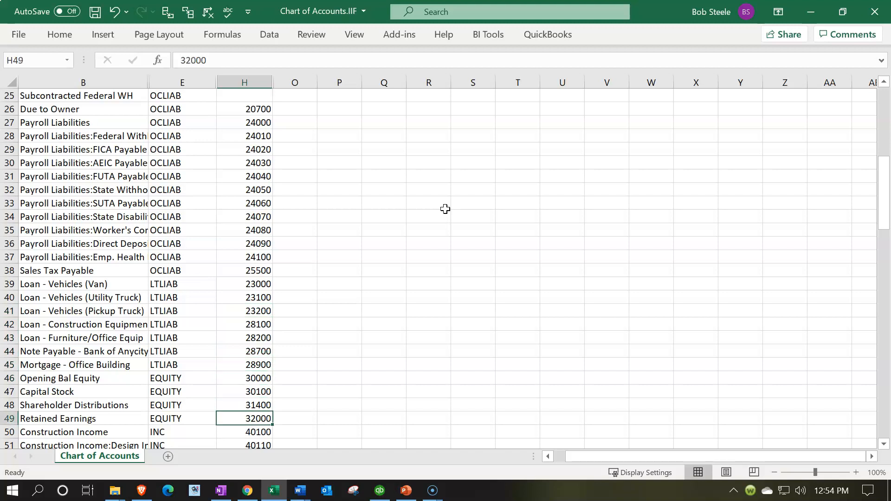
key("Down")
key("Down")
key("Down")
key("Down")
key("Down")
key("Down")
key("Down")
key("Down")
key("Down")
key("Down")
key("Down")
key("Down")
key("Down")
key("Down")
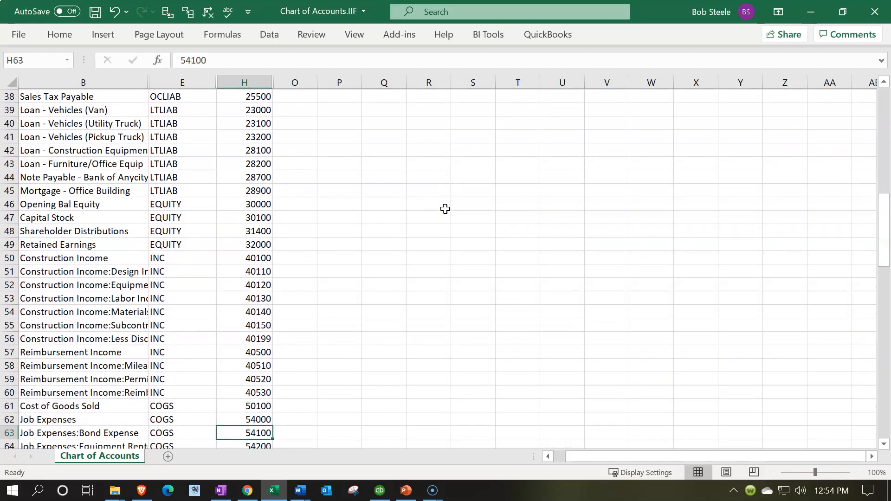
key("Down")
key("Down")
key("Down")
key("Down")
key("Down")
key("Down")
key("Down")
key("Down")
key("Down")
key("Down")
key("Down")
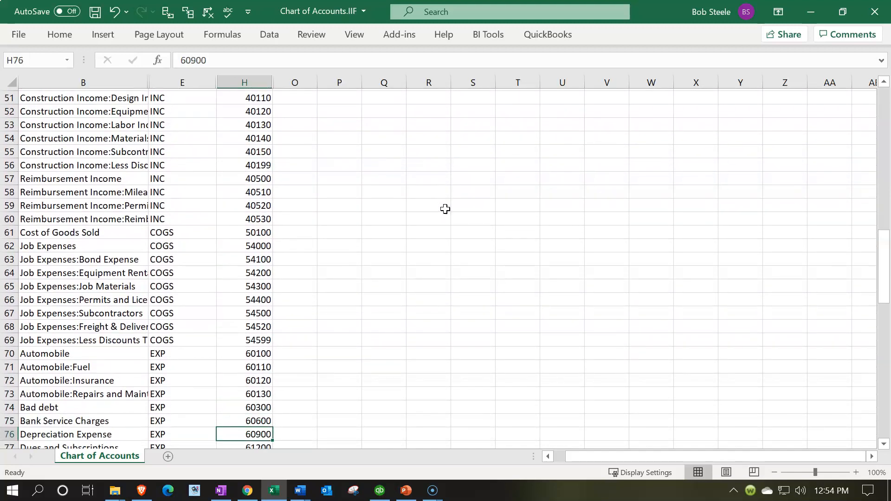
key("Down")
key("Down")
key("Down")
key("Down")
key("Down")
key("Down")
key("Down")
key("Down")
key("Down")
key("Down")
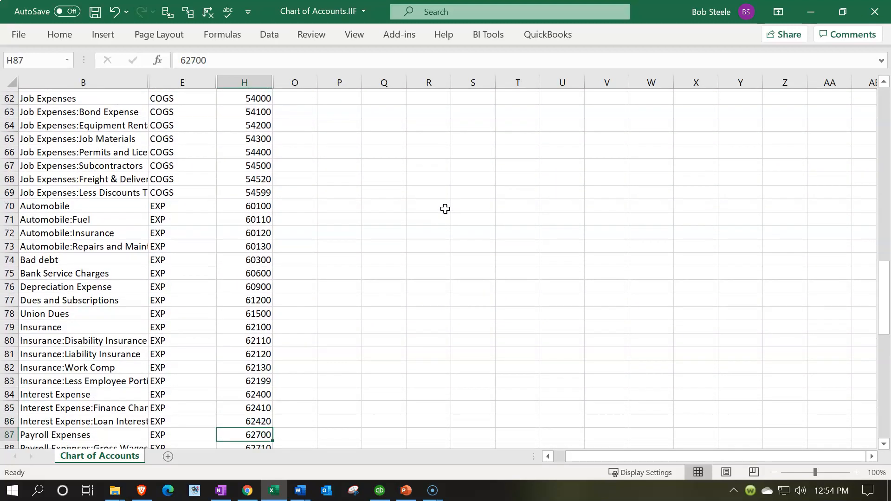
key("Down")
key("Down")
key("Down")
key("Down")
key("Down")
key("Down")
key("Down")
key("Down")
key("Down")
key("Down")
key("Down")
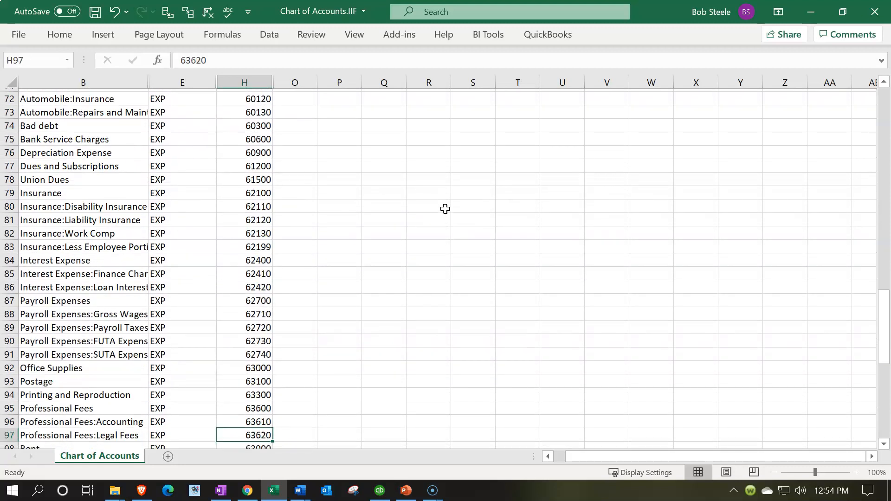
key("Down")
key("Down")
key("Down")
key("Down")
key("Down")
key("Down")
key("Down")
key("Down")
key("Down")
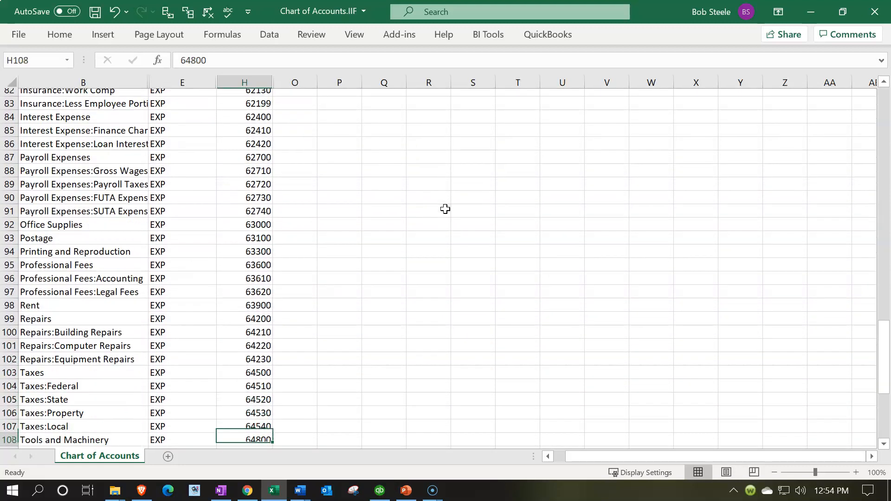
key("Down")
key("Down")
key("Down")
key("Down")
key("Down")
key("Down")
key("Down")
key("Down")
key("Down")
key("Down")
key("Down")
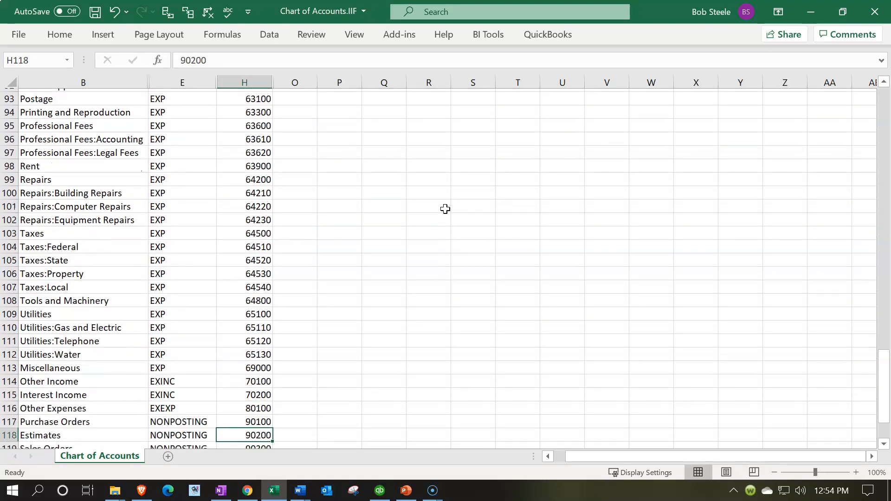
key("Down")
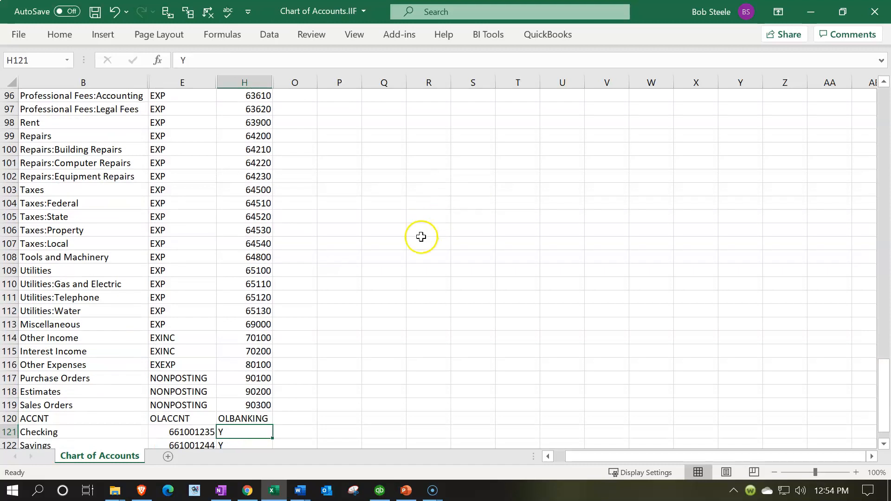
scroll(420, 234, "up", 19)
scroll(417, 230, "up", 13)
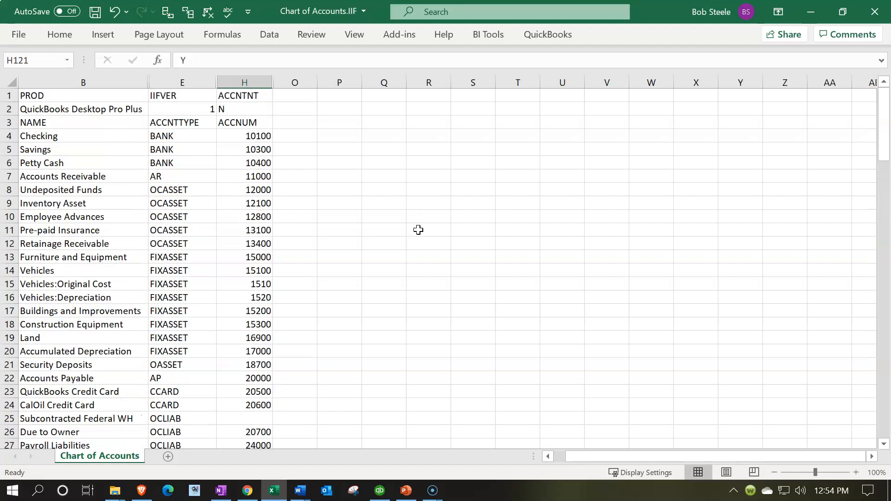
Select the Checking account number in H4, consult the Bank number range in the Word document Account Numbers.docx, and return to Excel.
left_click(251, 136)
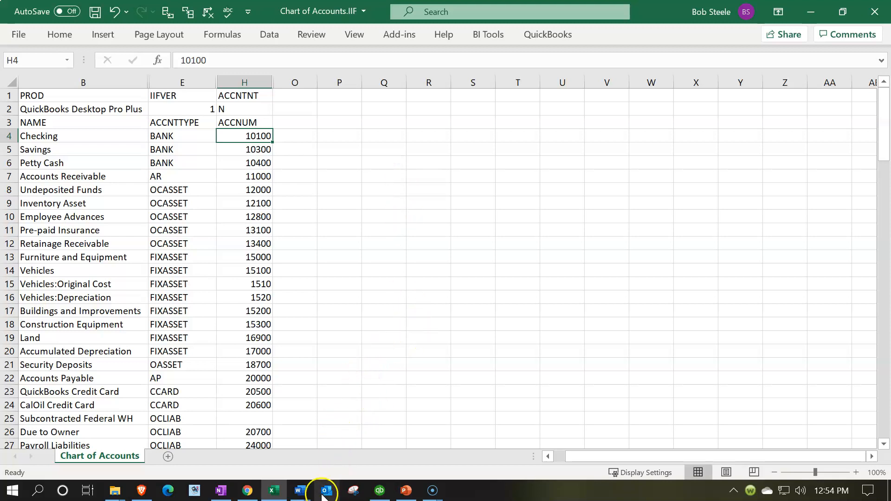
mouse_move(300, 491)
left_click(252, 431)
left_click(285, 214)
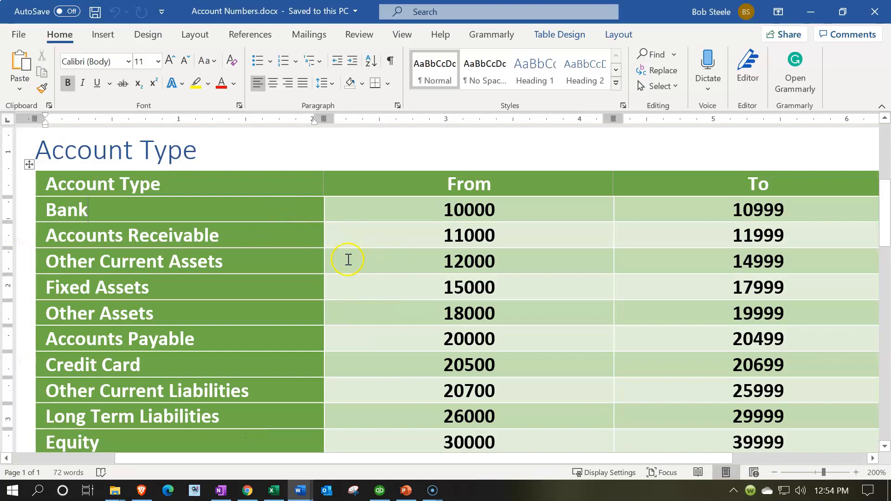
left_click(425, 218)
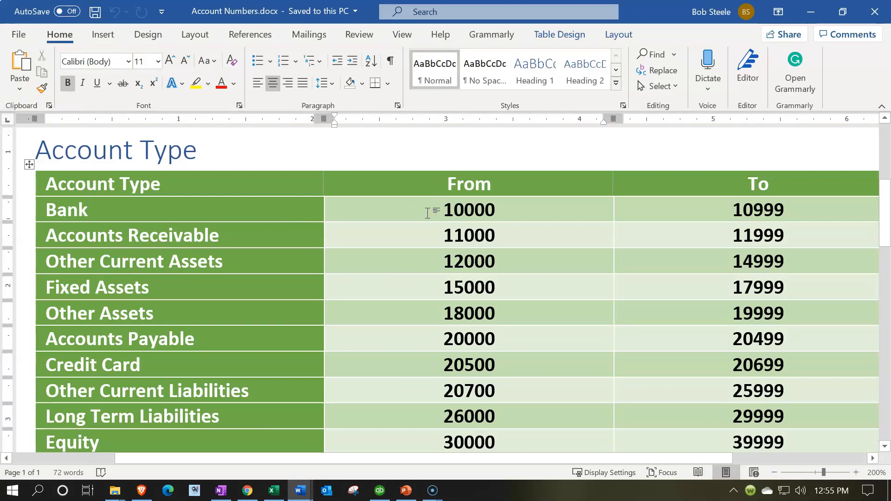
left_click(811, 11)
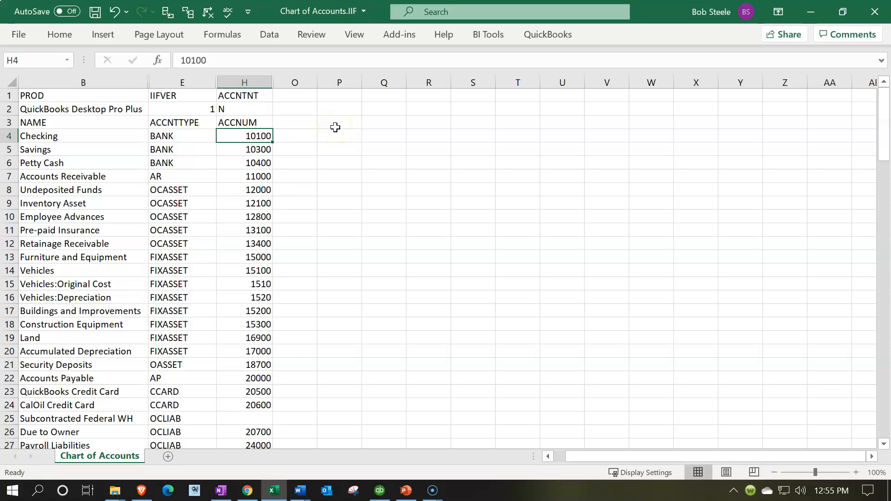
Set the Checking account number to 10000 and recheck the account type ranges in Account Numbers.docx.
type("10000")
key("Return")
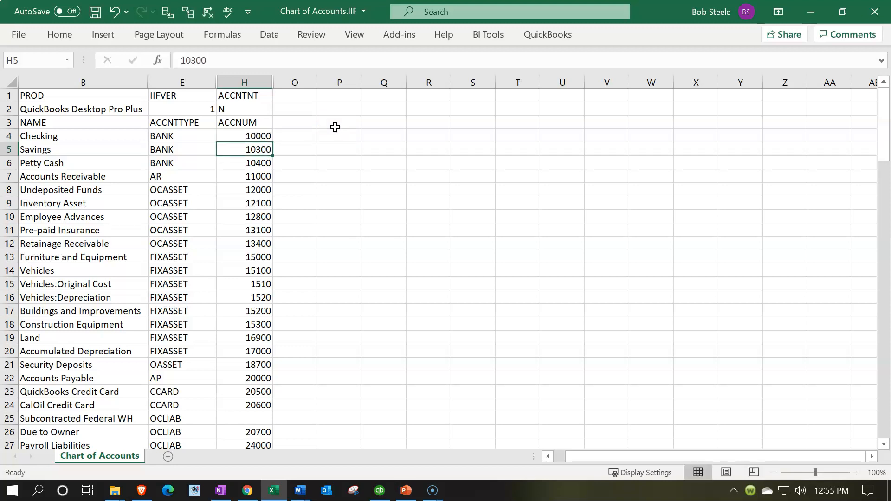
mouse_move(301, 490)
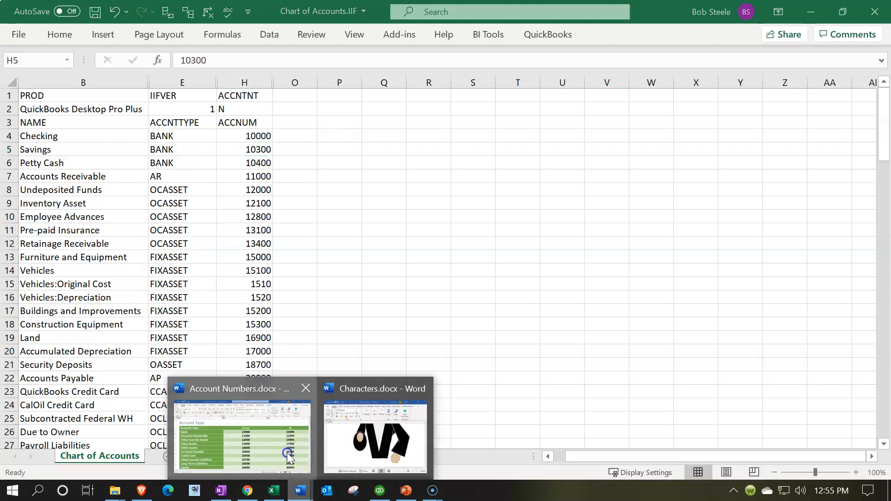
left_click(279, 453)
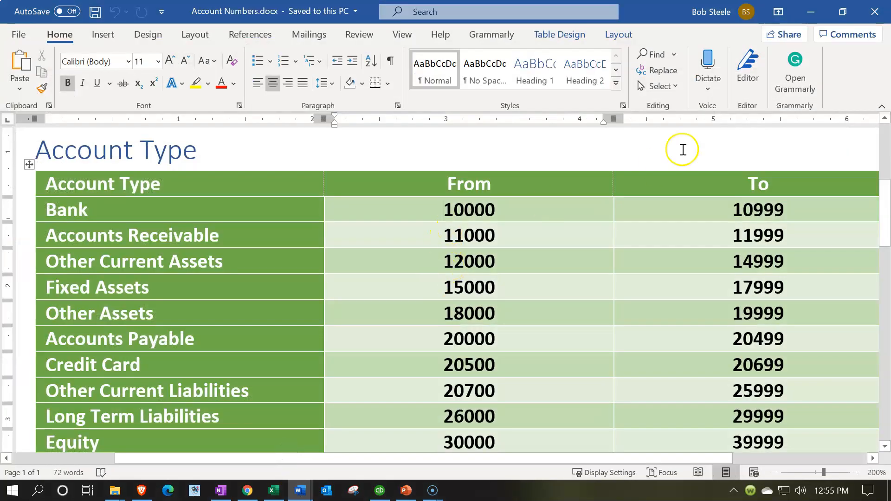
left_click(804, 15)
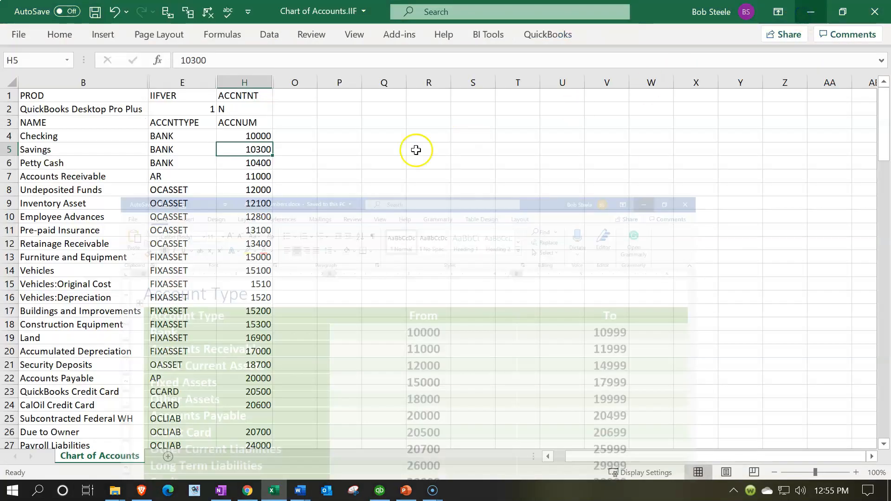
Set the Checking account number in H4 to 10100.
left_click(254, 137)
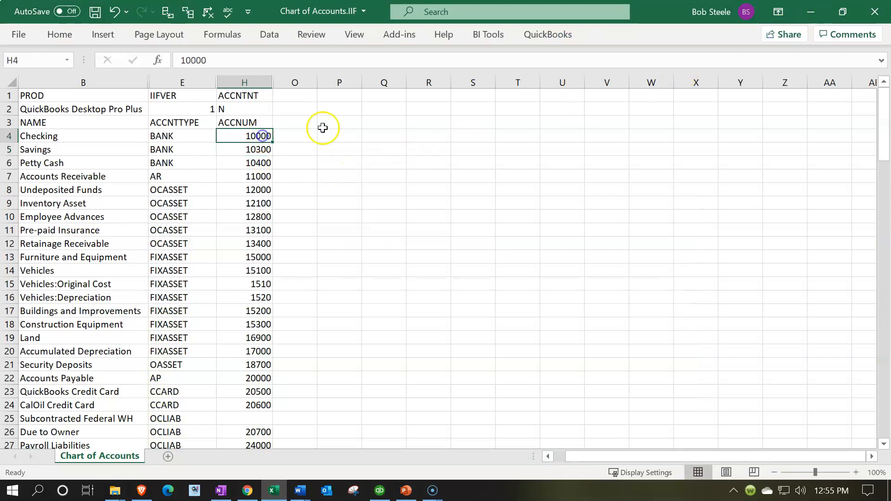
type("10100")
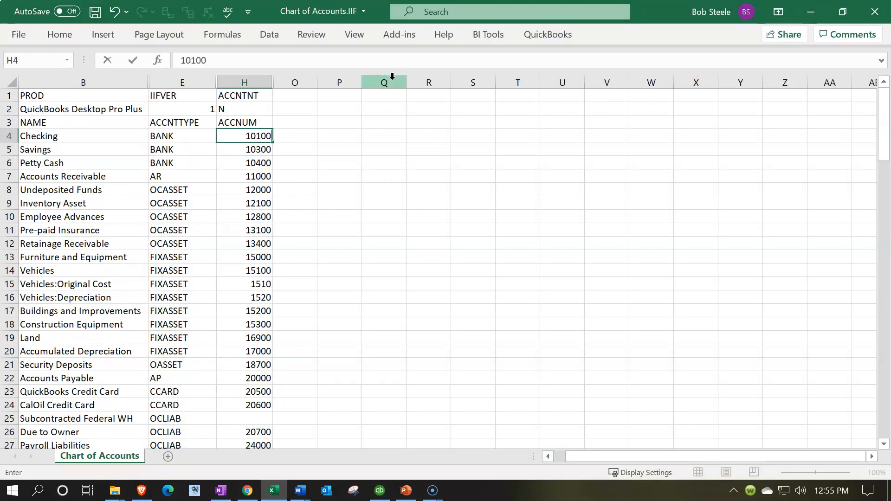
key("Return")
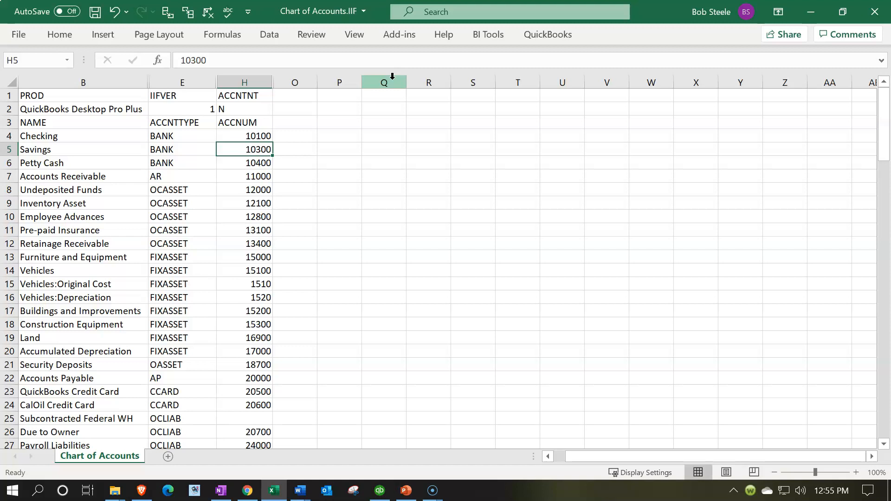
Set the Savings account number in H5 to 10101.
type("10101")
key("Return")
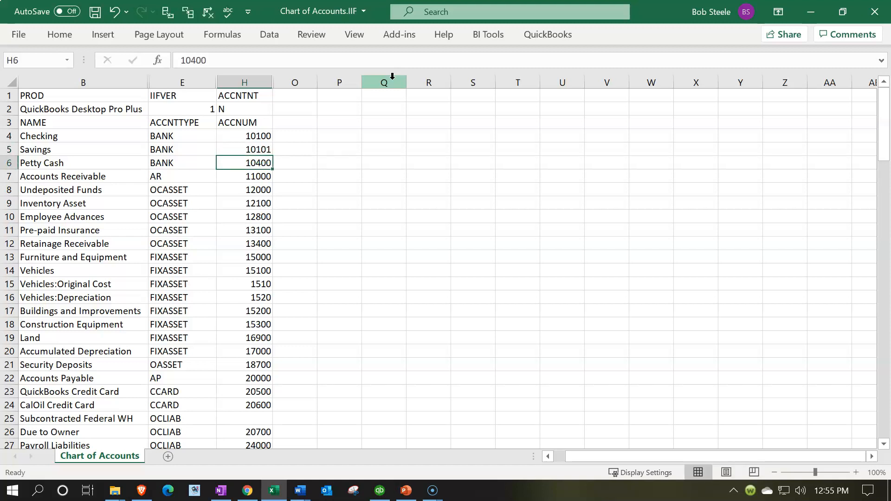
Set the Savings account number in H5 to 10300.
key("Up")
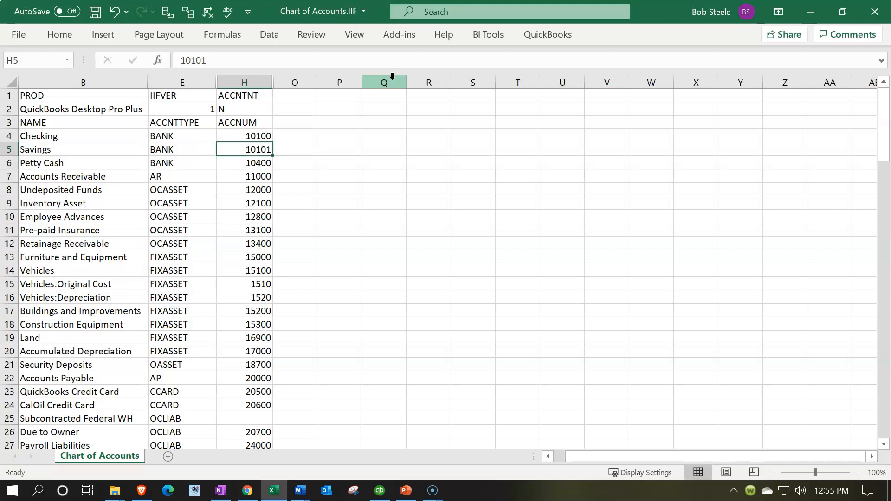
type("1013")
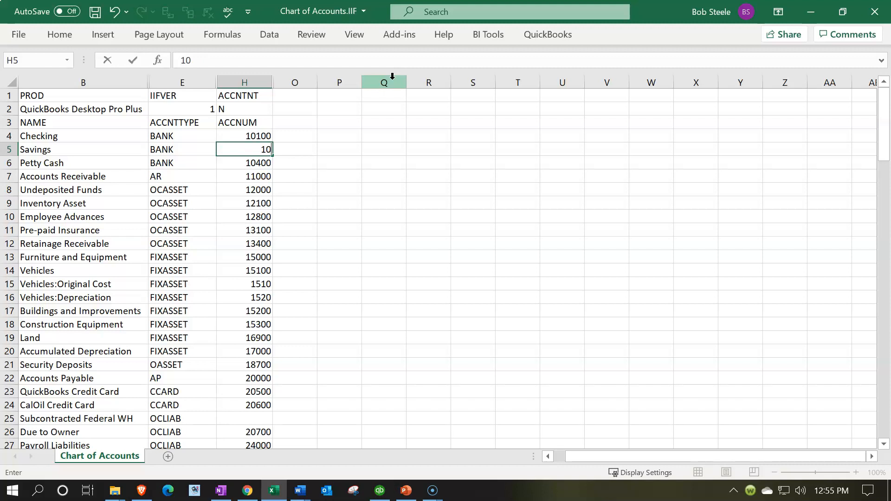
key("BackSpace")
key("BackSpace")
type("300")
key("Return")
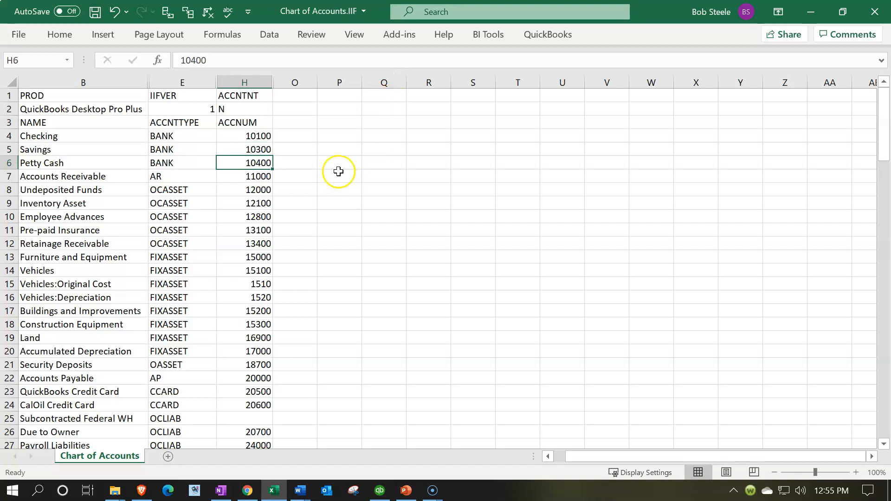
Extend the number series from Checking and Savings down to Petty Cash, giving H6 the value 10500, and check the bank account numbers.
left_click_drag(264, 136, 273, 168)
left_click(261, 136)
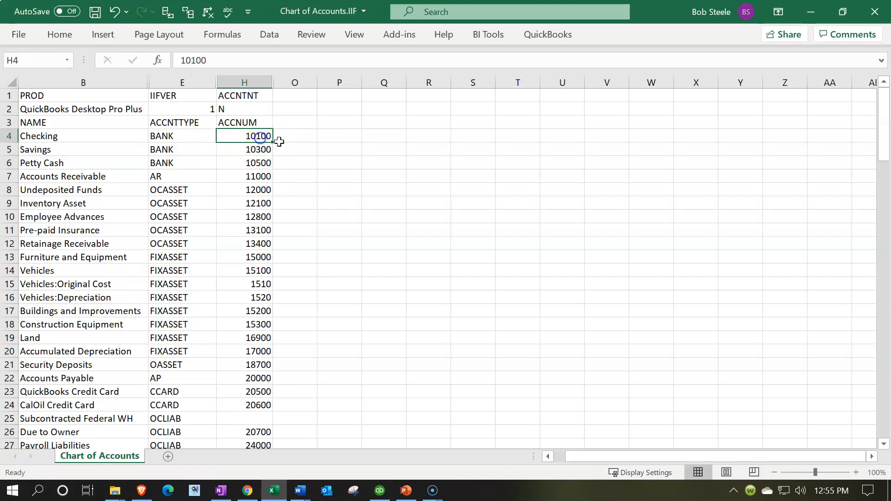
key("Down")
key("Down")
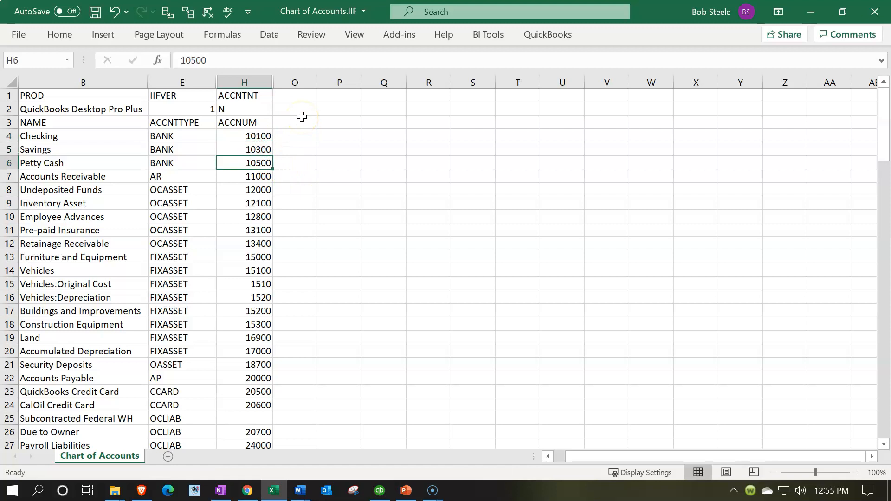
key("Down")
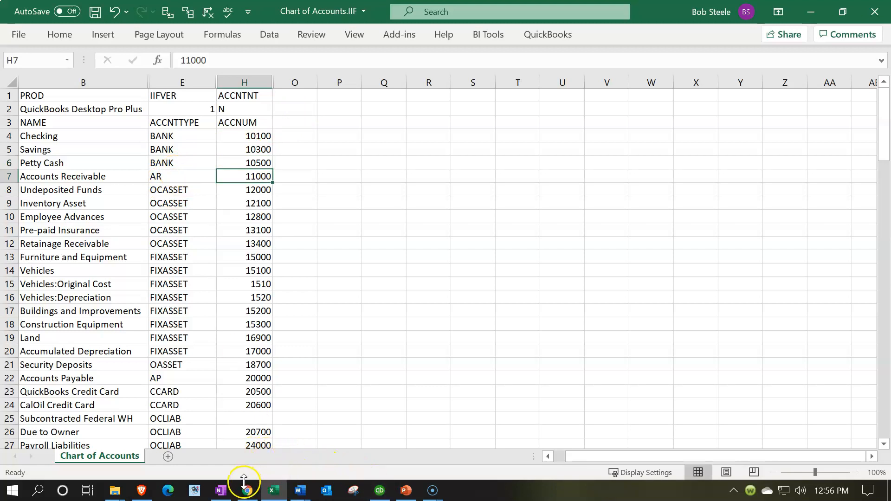
Check the Accounts Receivable number range in the Account Numbers Word document and set the Accounts Receivable number in H7 to 11100.
left_click(301, 491)
left_click(285, 455)
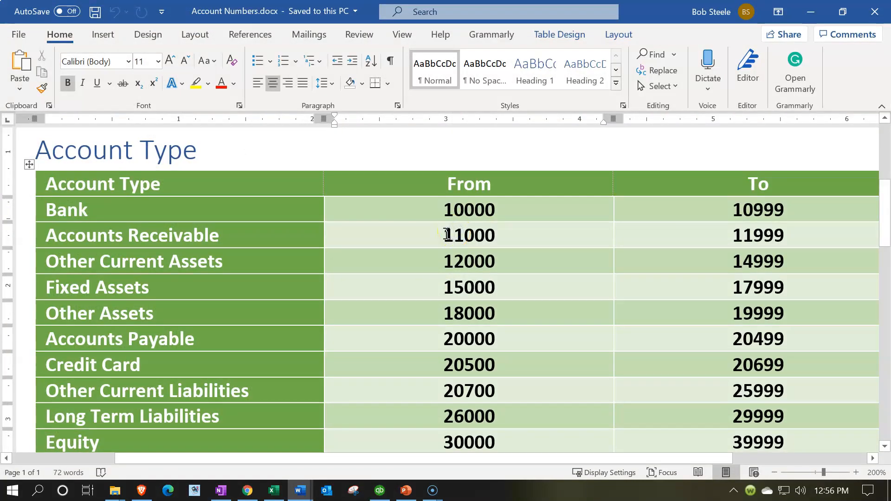
left_click(810, 12)
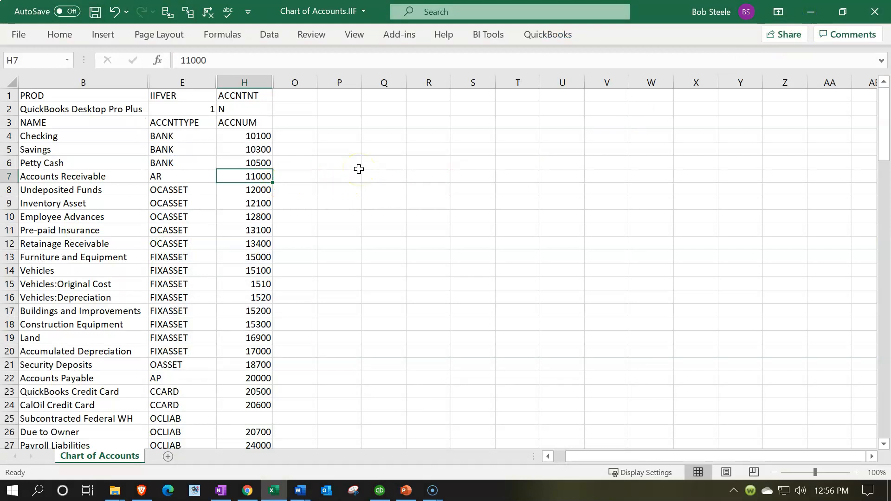
double_click(262, 177)
key("BackSpace")
key("Return")
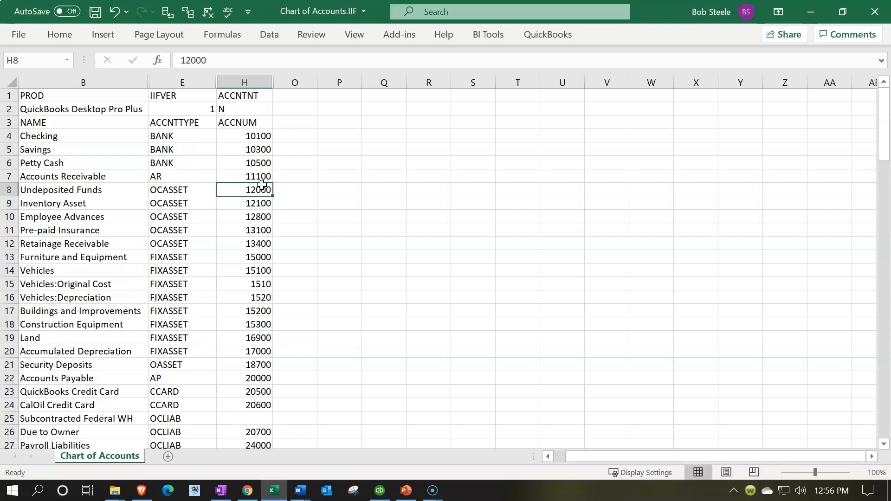
Check the Other Current Assets range in the Word document and set the Undeposited Funds number in H8 to 12100.
left_click(262, 196)
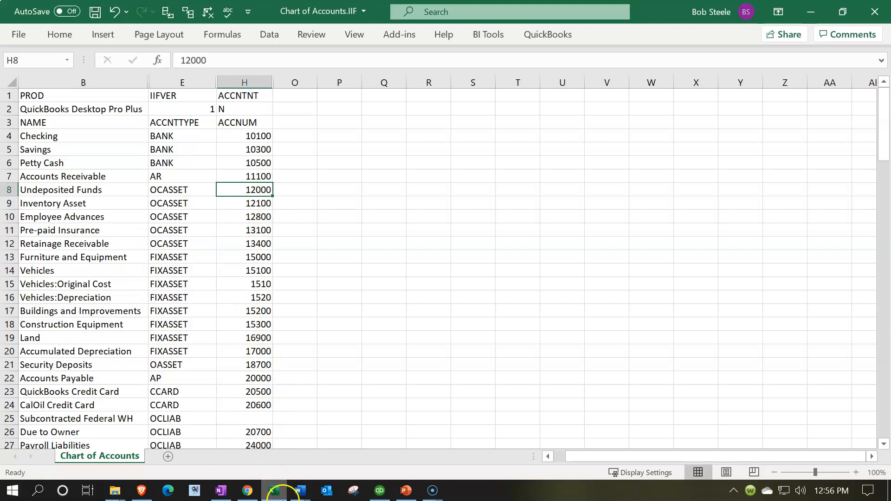
mouse_move(299, 490)
left_click(241, 427)
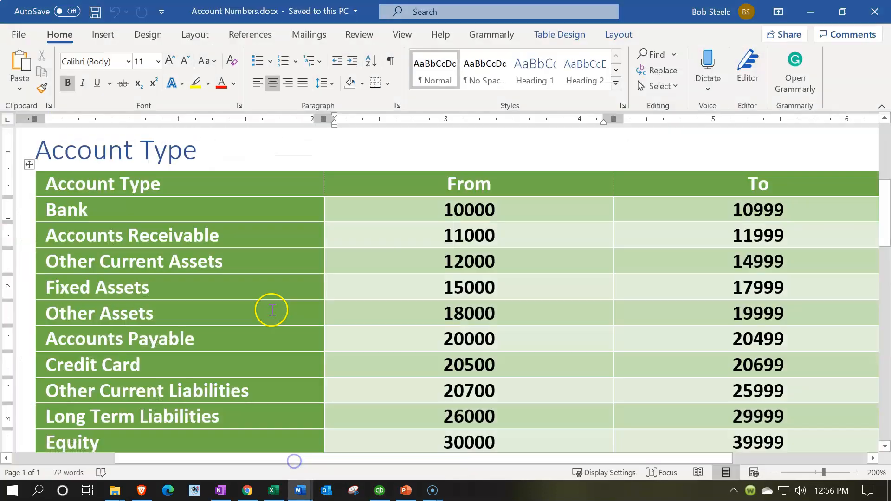
left_click(429, 259)
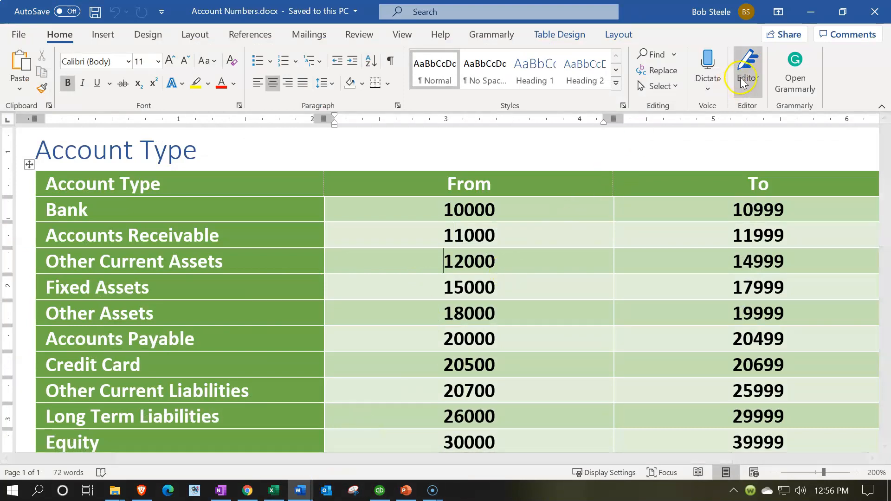
left_click(809, 11)
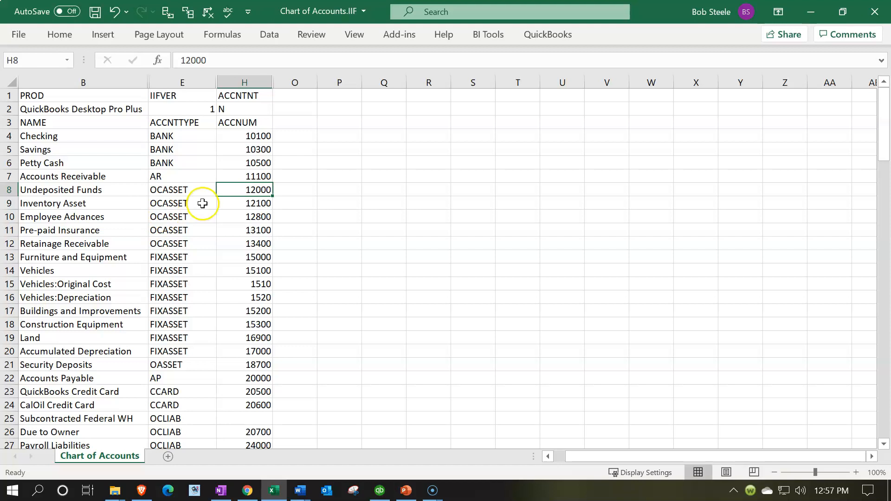
double_click(261, 189)
key("BackSpace")
type("1")
key("Return")
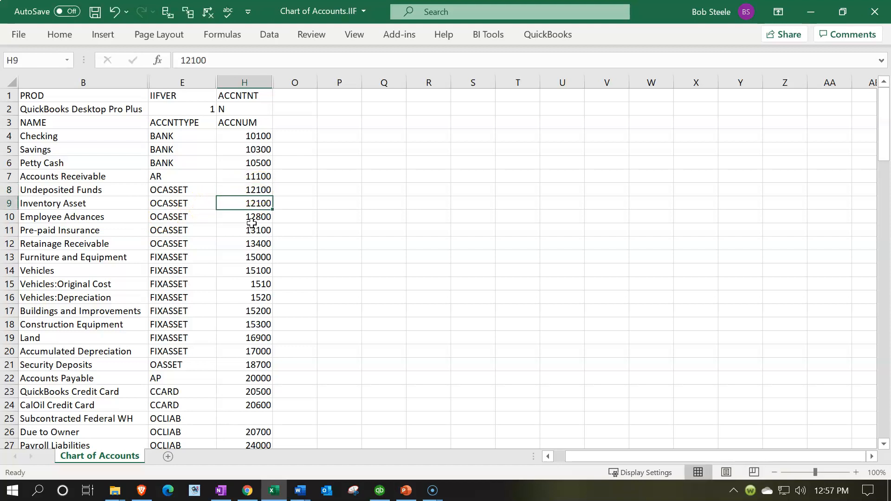
Set the Inventory Asset number in H9 to 12300.
double_click(259, 202)
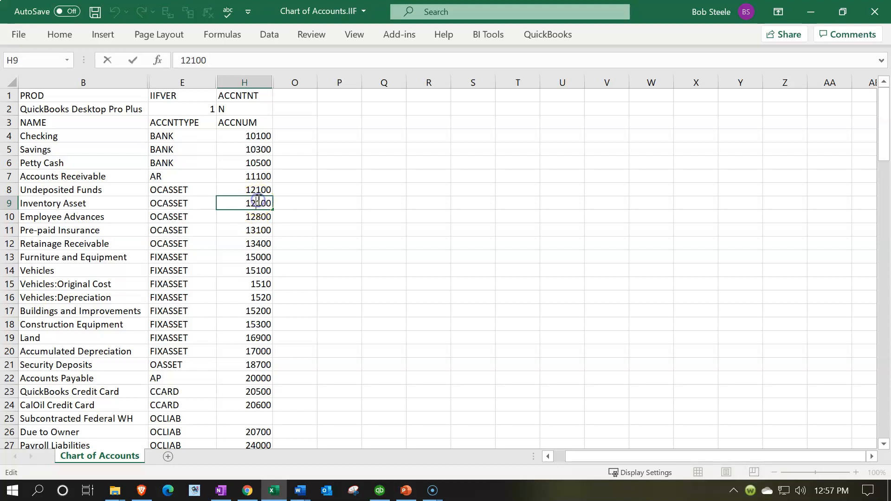
key("BackSpace")
type("3")
key("Return")
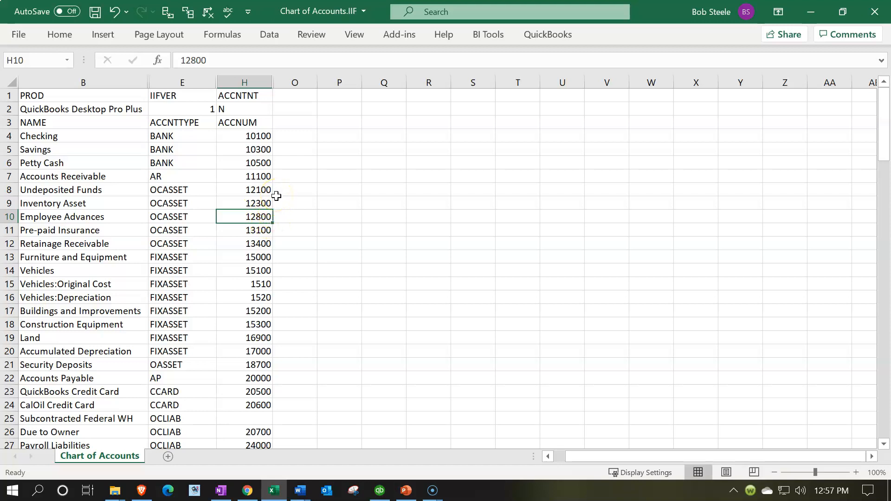
Extend the number series from H8 and H9 down to Retainage Receivable in H12, ending at 12900.
left_click_drag(267, 190, 262, 199)
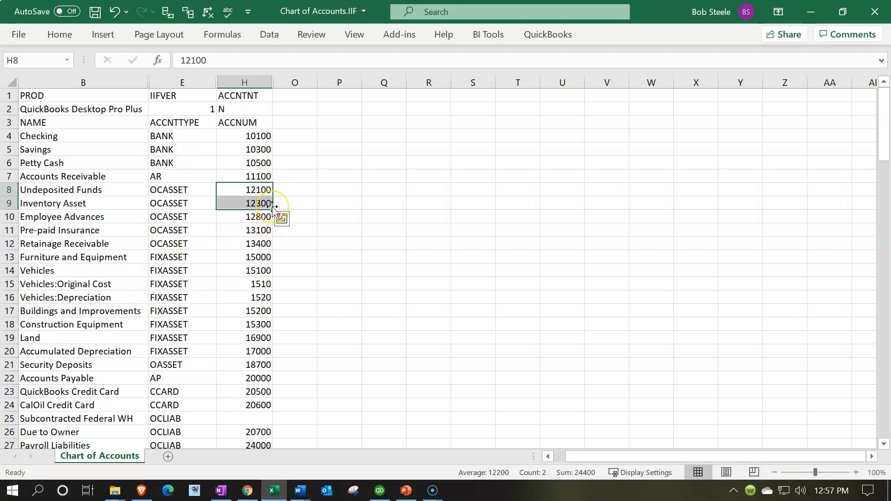
mouse_move(273, 208)
left_mouse_down()
mouse_move(273, 248)
mouse_move(274, 226)
left_mouse_up()
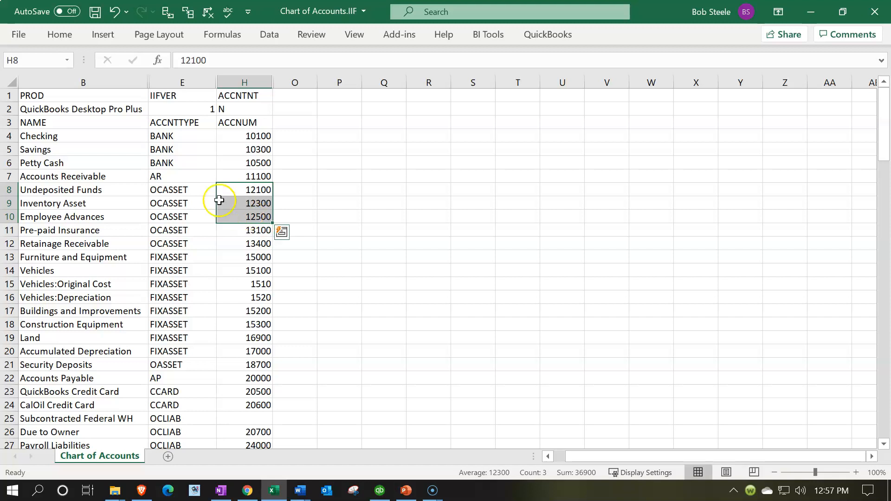
left_click_drag(272, 224, 274, 251)
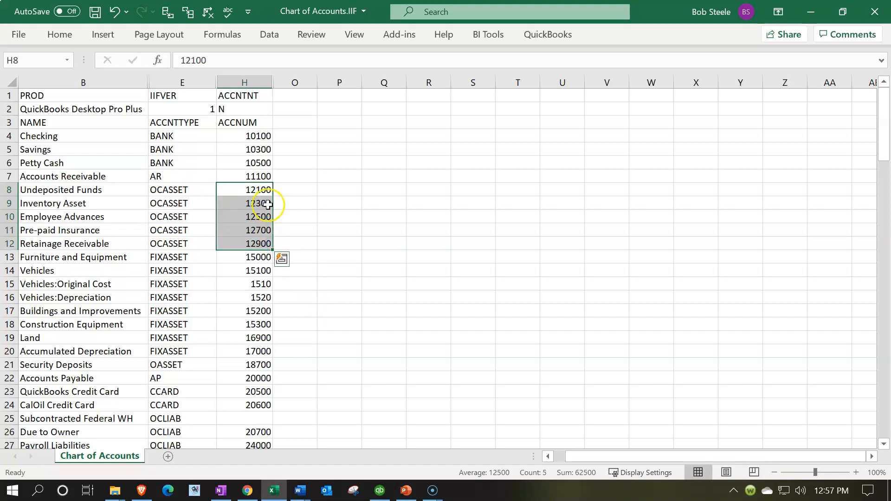
Set the Inventory Asset number in H9 to 12400 and extend the series from H8:H9 down to H12, ending at 13300.
left_click(261, 191)
key("Down")
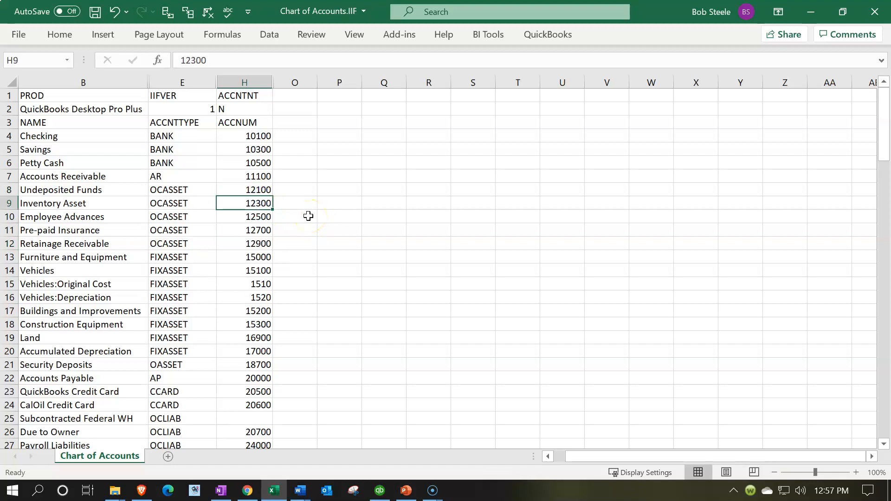
double_click(261, 205)
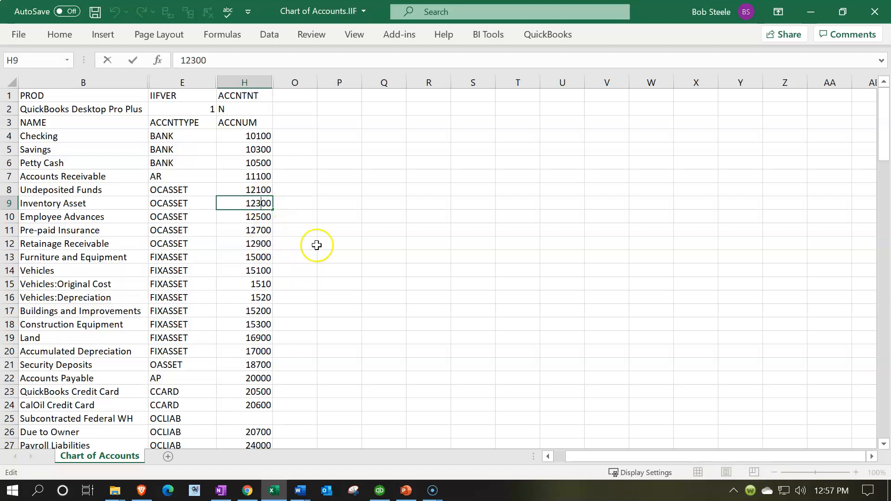
key("BackSpace")
type("4")
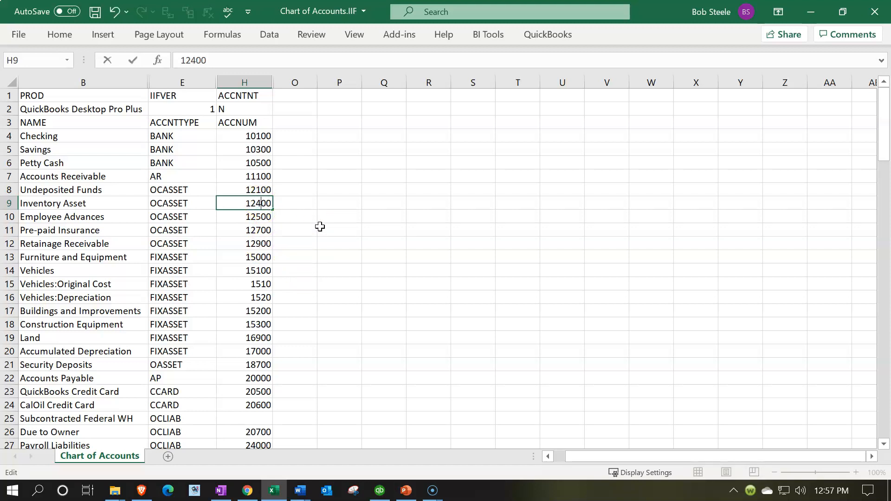
key("Return")
left_click_drag(267, 189, 274, 245)
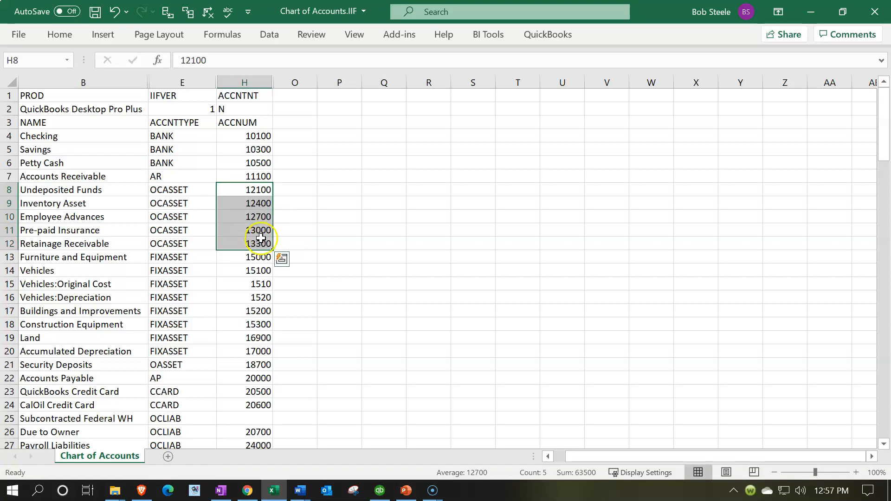
left_click(264, 244)
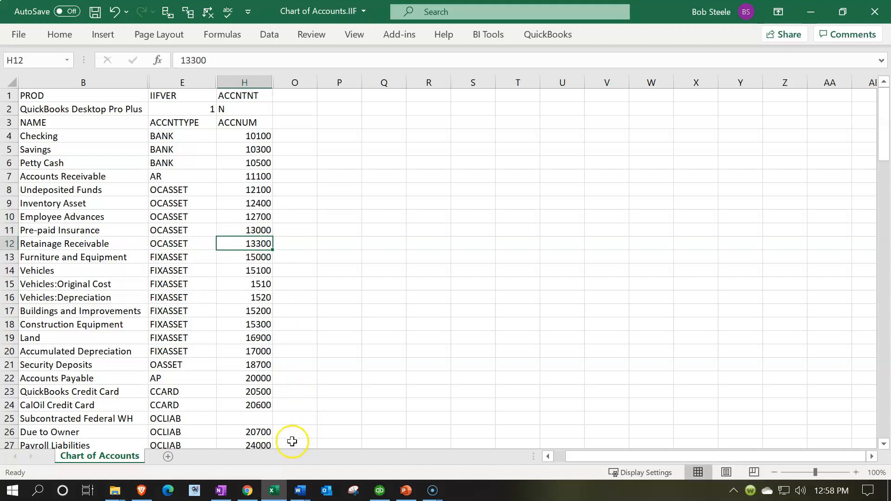
Check the Other Current Assets and Fixed Assets ranges in the Word document against the account numbers in the worksheet.
left_click(301, 489)
left_click(283, 445)
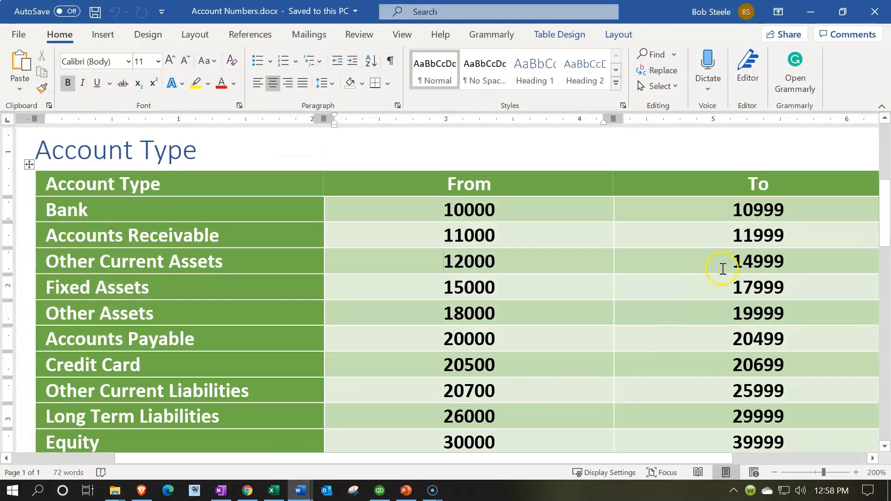
left_click(723, 268)
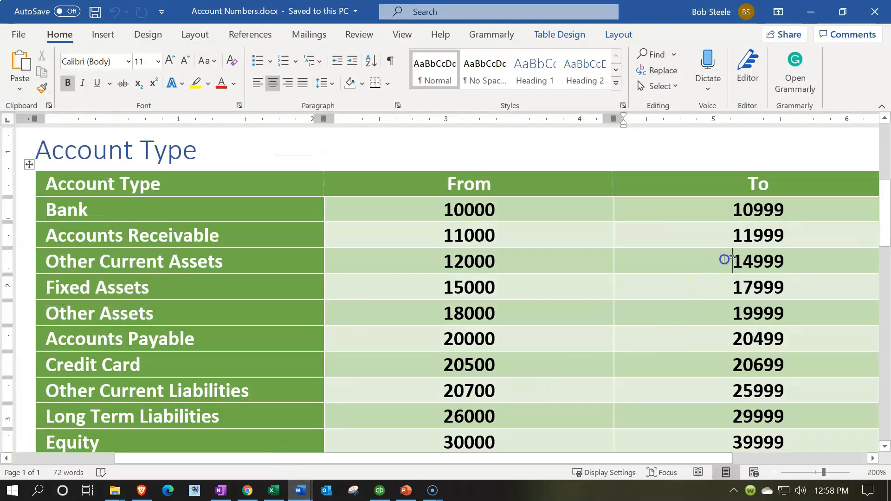
left_click(445, 291)
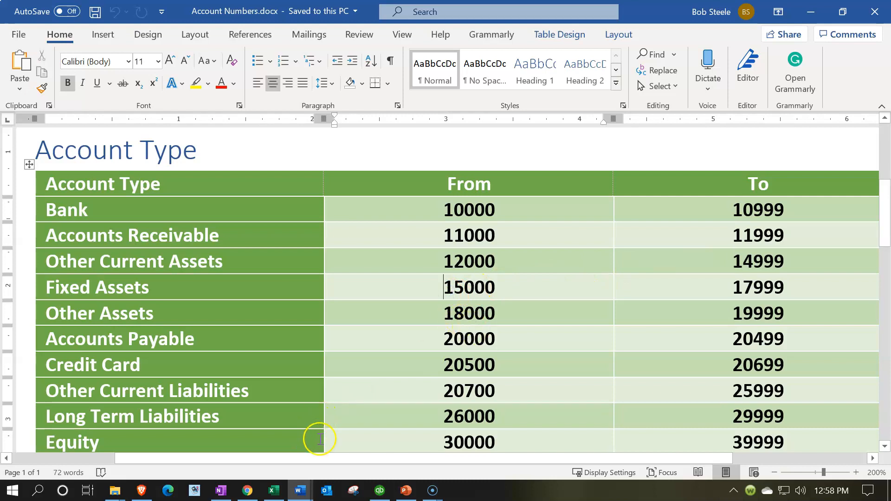
left_click(271, 491)
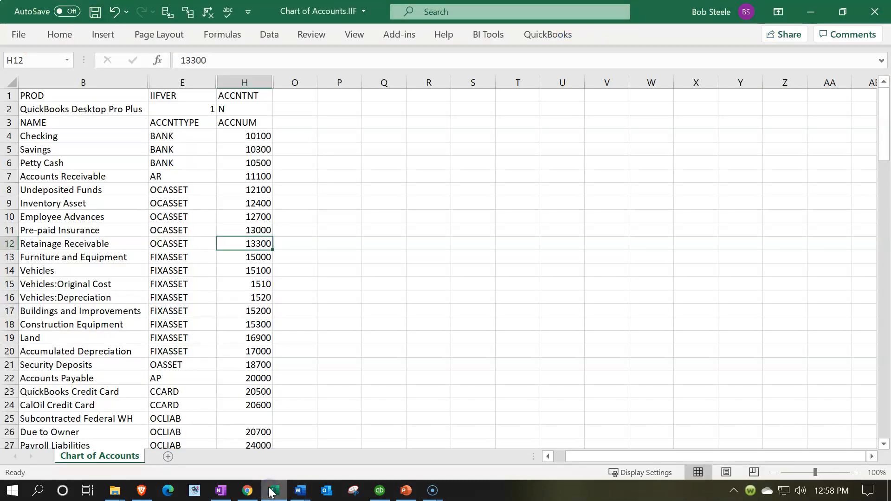
left_click(254, 258)
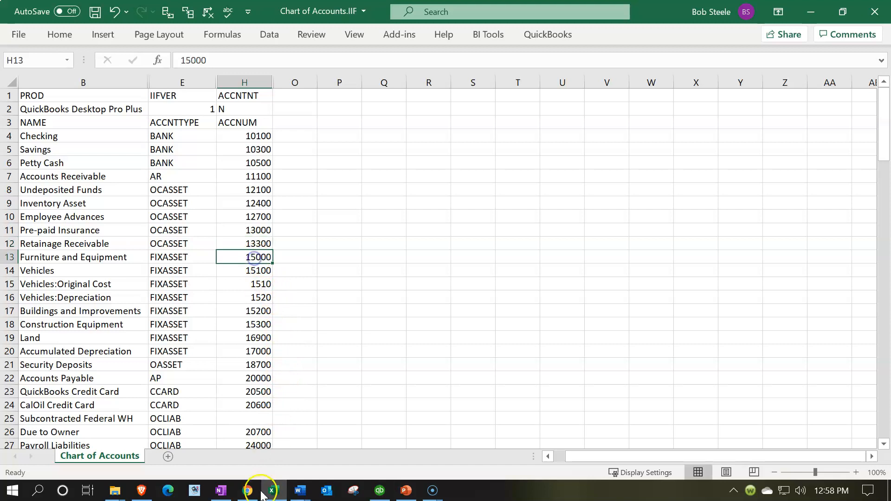
left_click(273, 491)
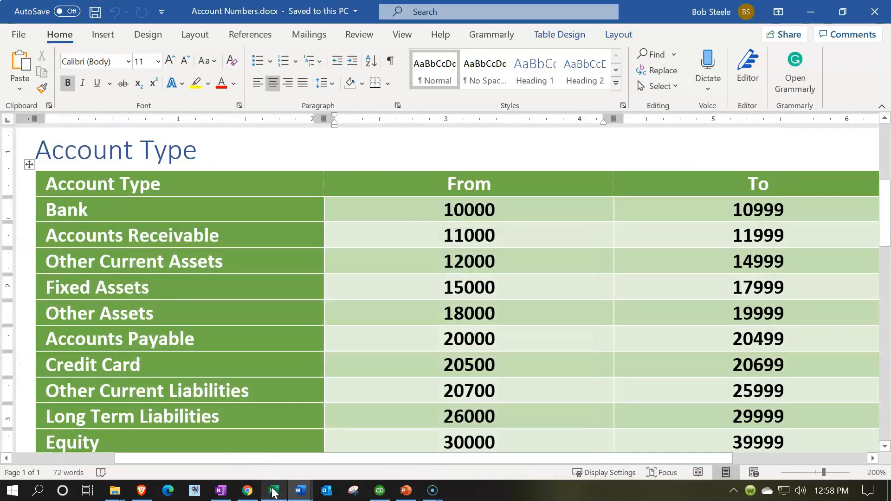
left_click(274, 491)
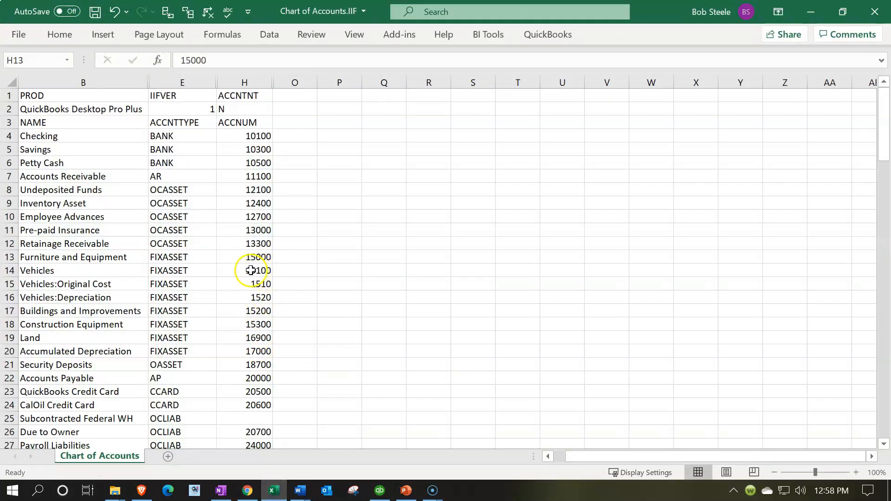
left_click(248, 272)
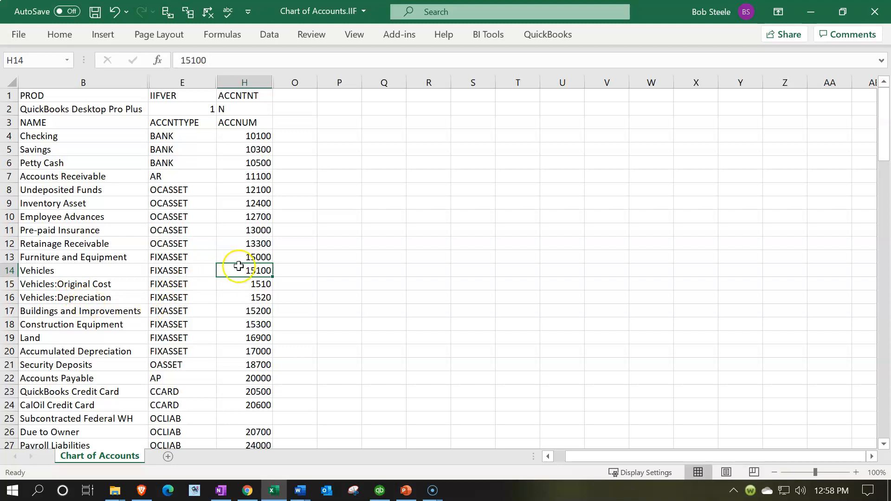
Set the Furniture and Equipment number in H13 to 15100 and the Vehicles number in H14 to 15300.
double_click(260, 257)
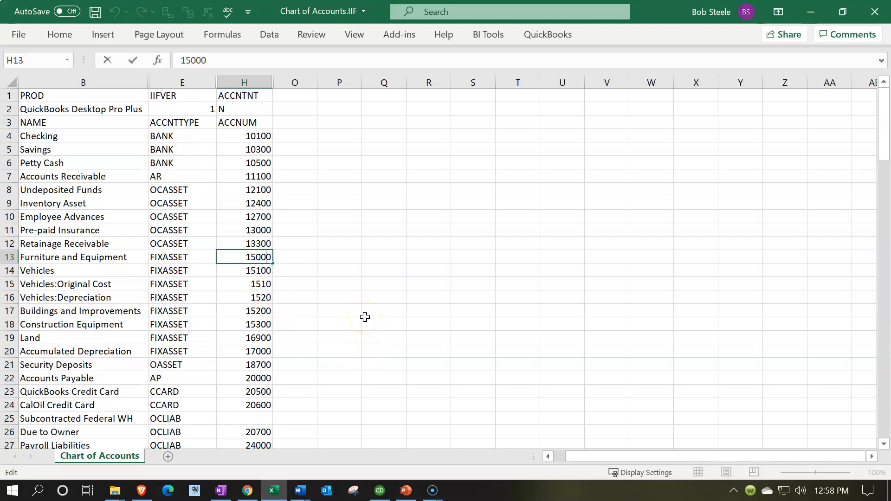
key("BackSpace")
type("1")
key("Return")
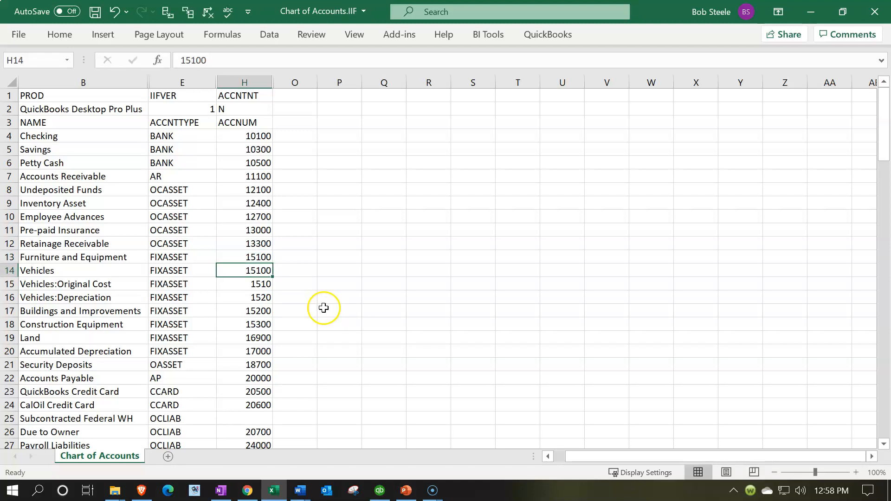
double_click(260, 271)
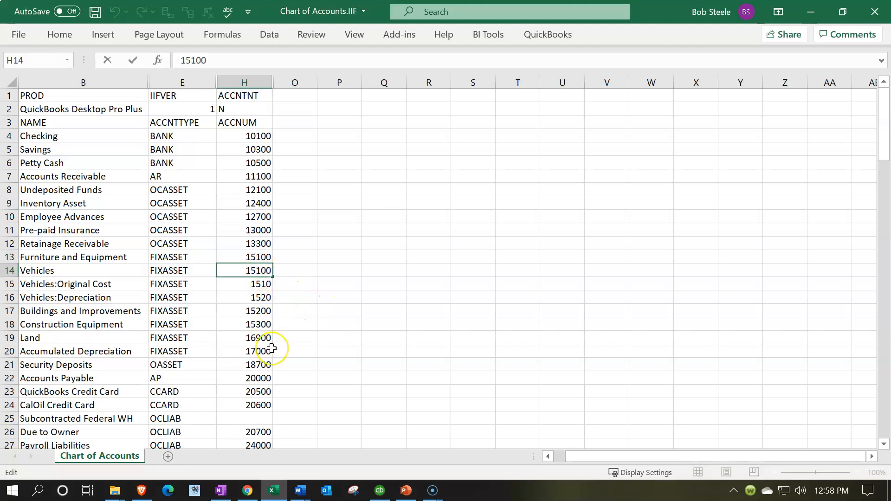
key("BackSpace")
type("3")
key("Return")
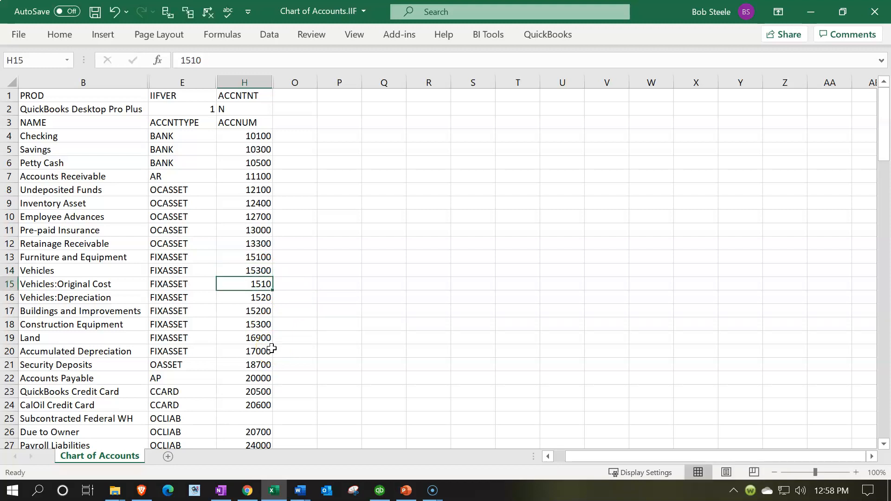
Set the Vehicles:Original Cost number in H15 to 15310 and the Vehicles:Depreciation number in H16 to 15320.
double_click(258, 284)
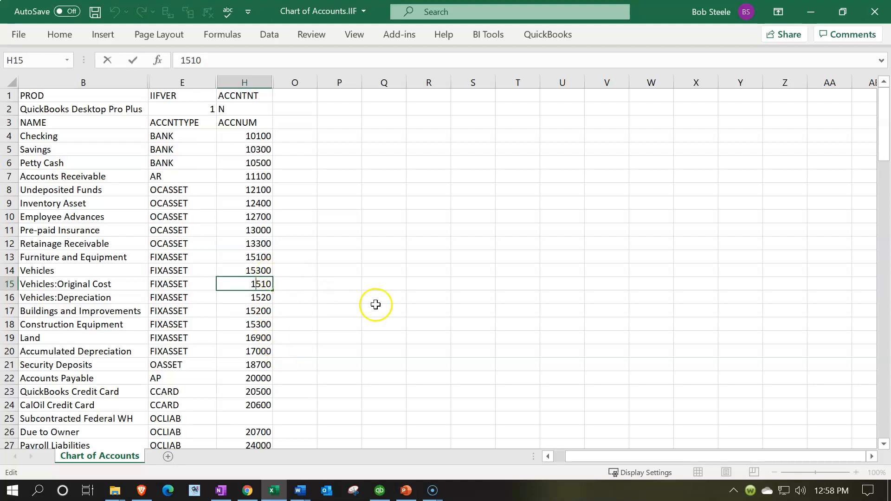
key("Right")
key("Delete")
key("Delete")
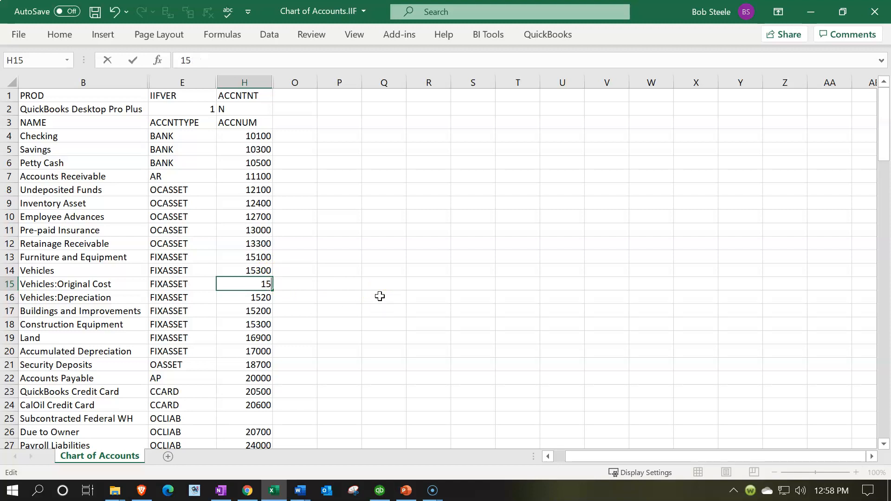
type("310")
key("Return")
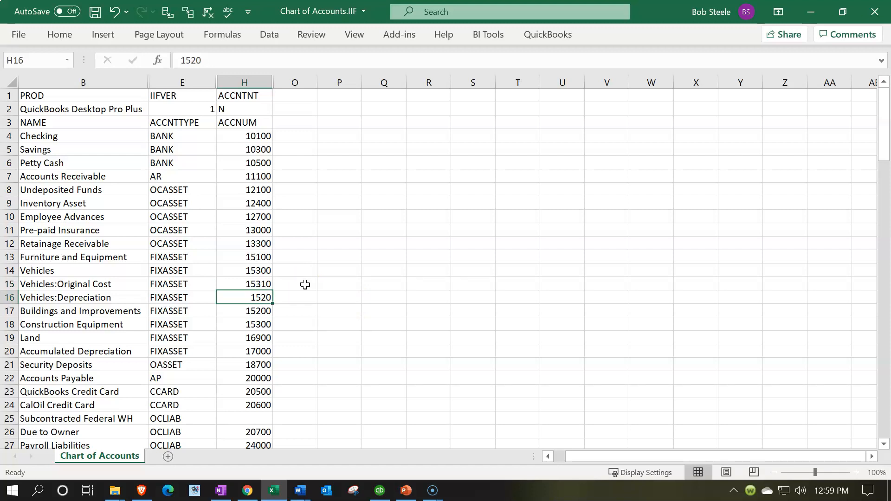
type("153")
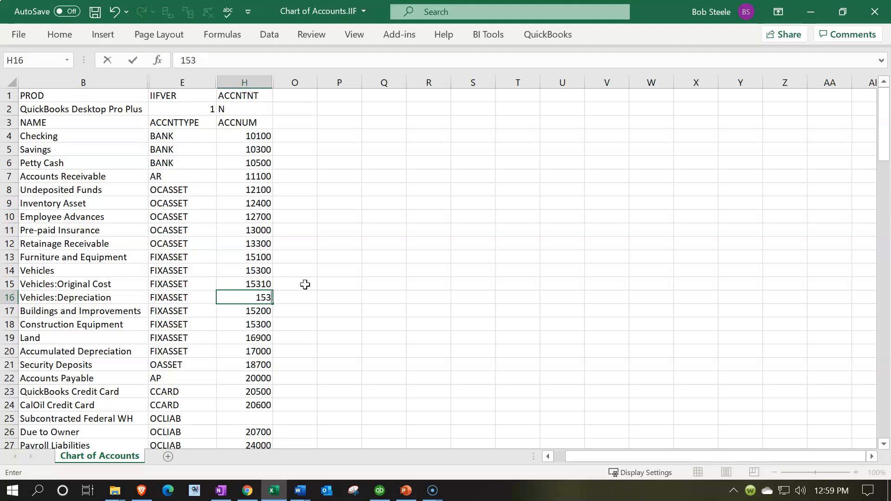
type("20")
key("Return")
Review the numbers of the Vehicles account and its two sub-accounts, ending on the Buildings and Improvements number in H17.
key("Up")
key("Up")
key("Down")
key("Up")
key("Up")
key("Down")
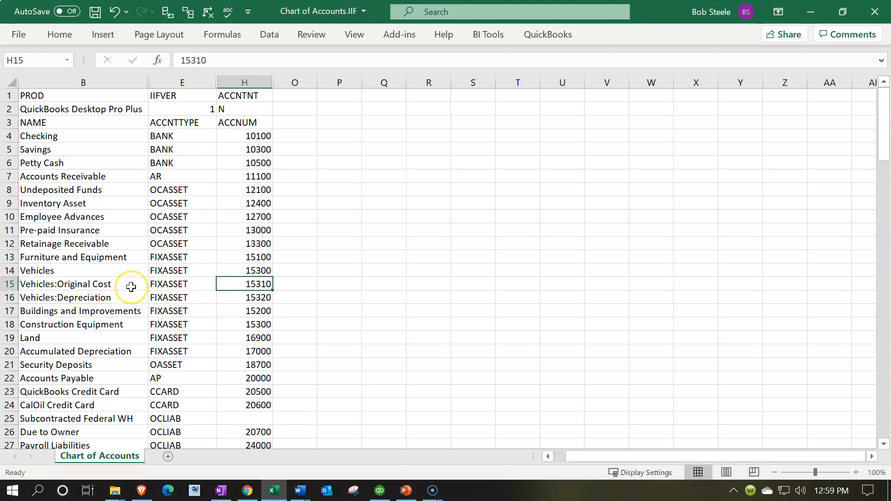
key("Left")
key("Down")
key("Right")
key("Down")
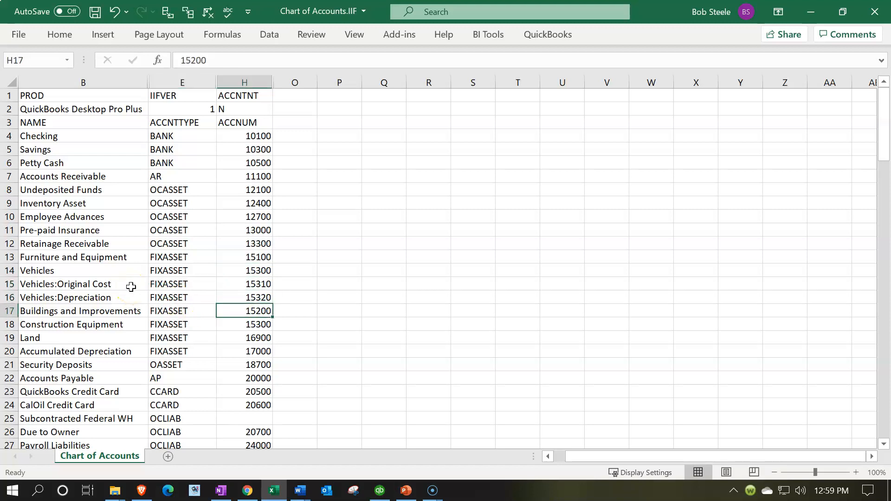
Set the Buildings and Improvements number in H17 to 15500 and the Construction Equipment number in H18 to 15700.
type("1")
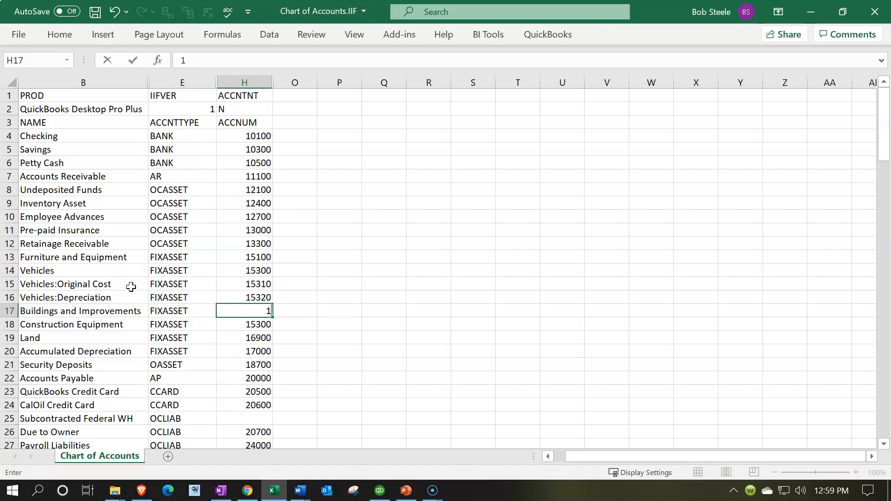
type("5500")
key("Return")
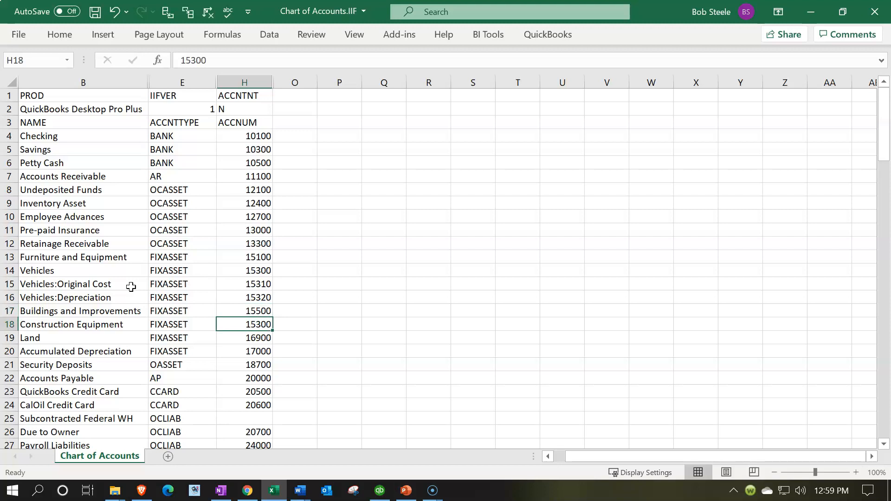
type("15700")
key("Return")
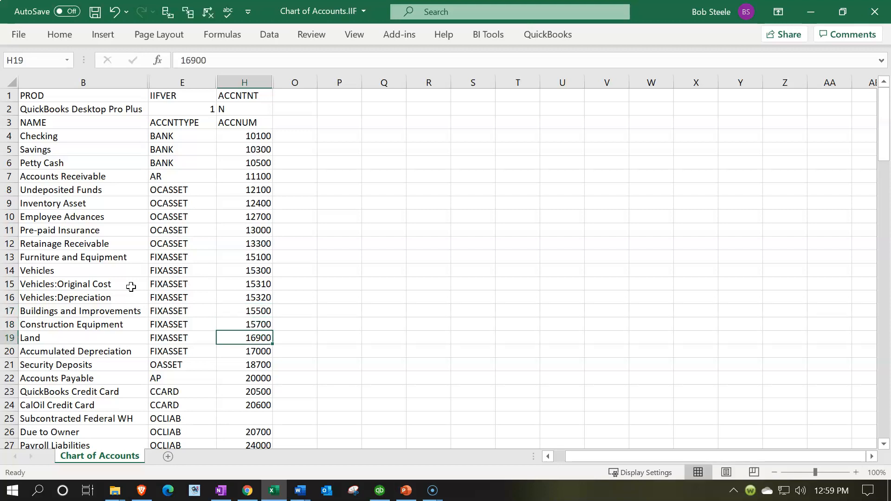
Set the Land number in H19 to 15900 and the Accumulated Depreciation number in H20 to 16100.
type("15900")
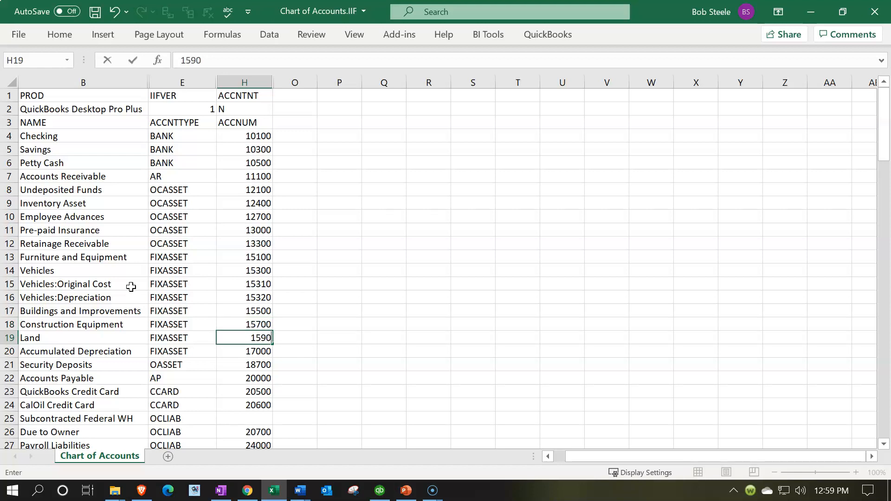
key("Return")
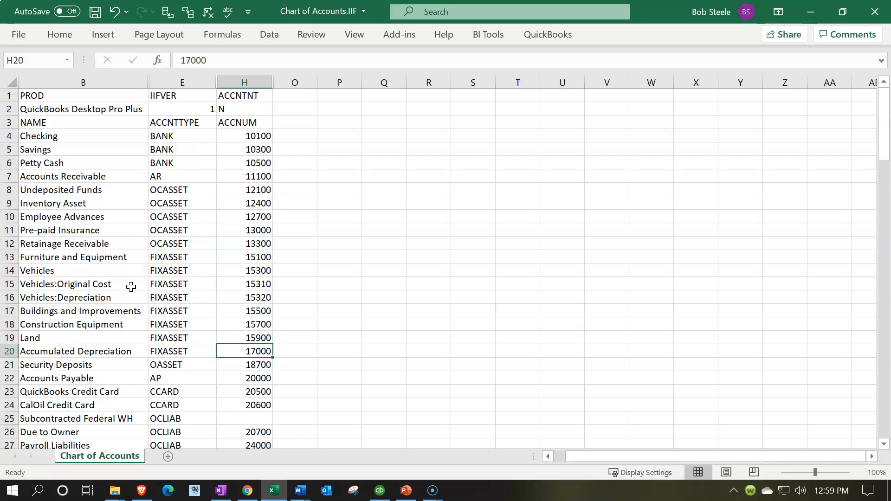
type("16100")
key("Return")
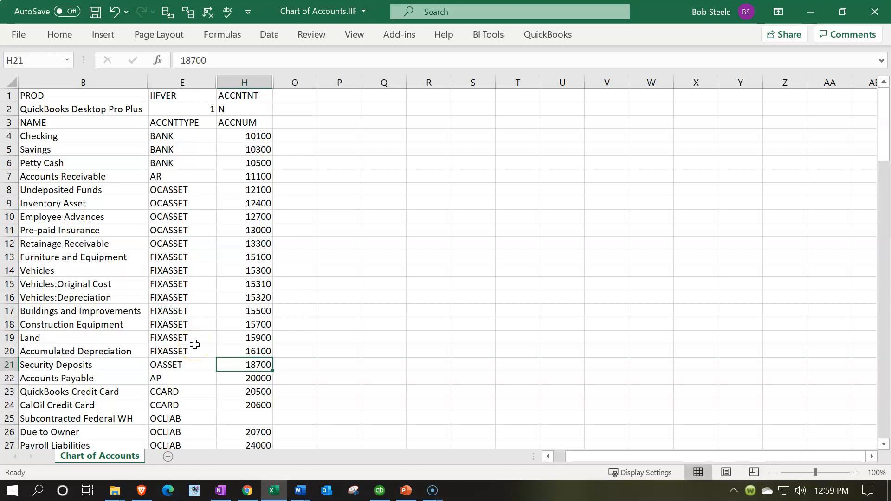
Check the Fixed Assets and Other Assets ranges in the Word document and set the Security Deposits number in H21 to 18500 in Excel.
left_click(246, 350)
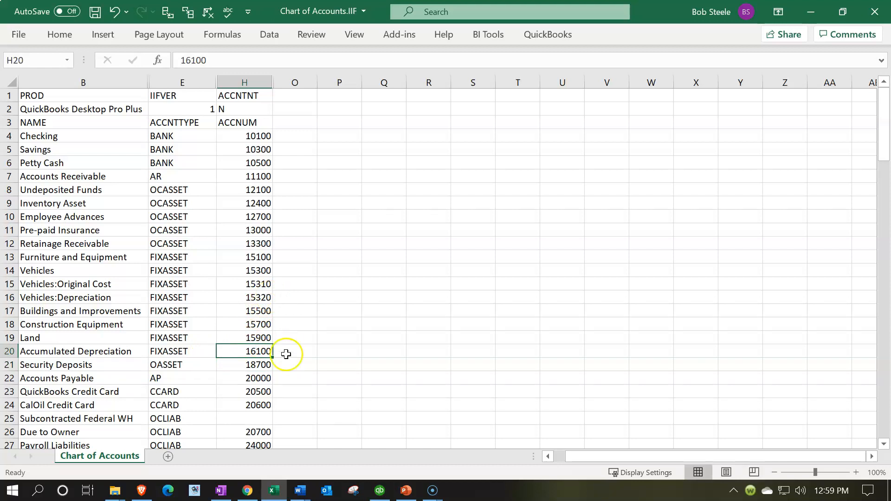
left_click(281, 494)
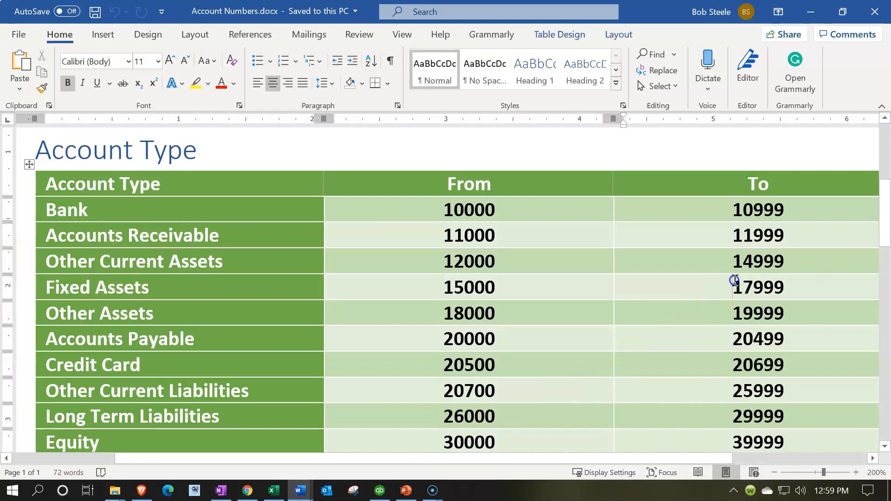
left_click(439, 317)
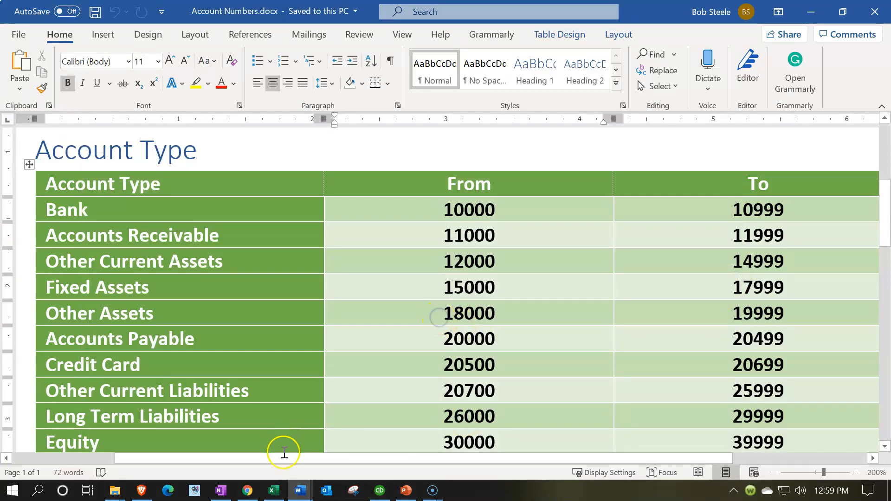
left_click(277, 493)
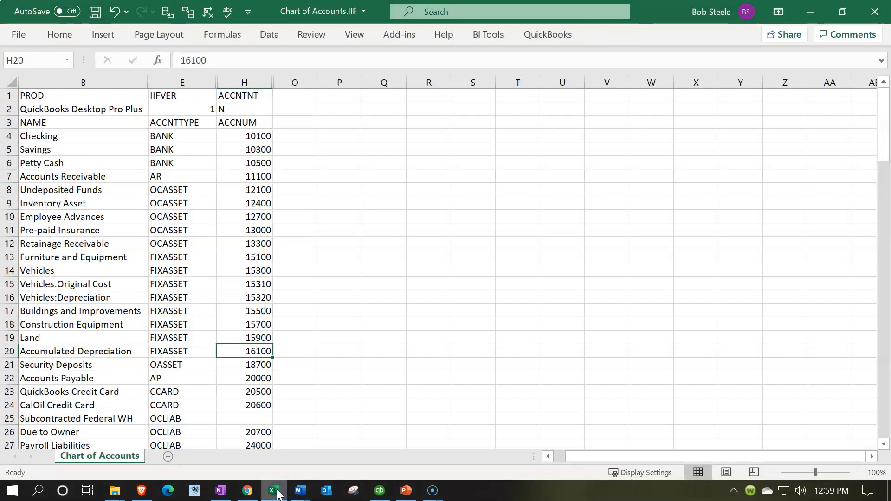
left_click(258, 365)
scroll(312, 348, "down", 1)
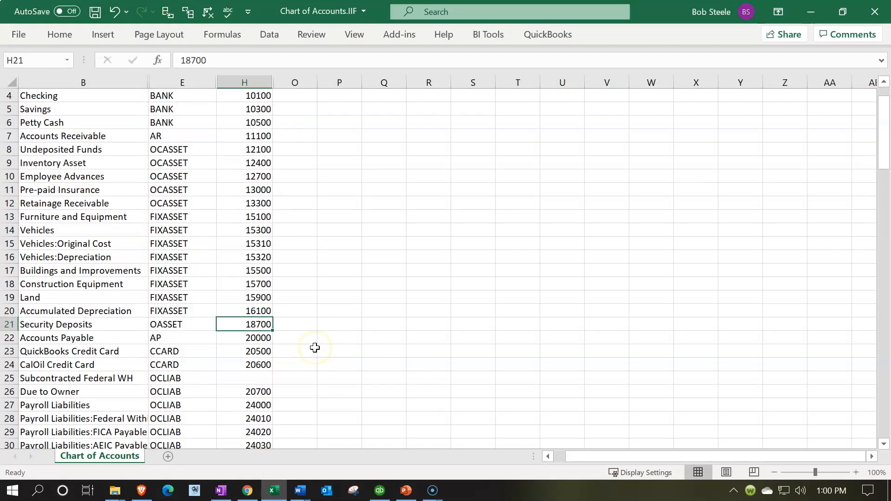
scroll(315, 348, "down", 1)
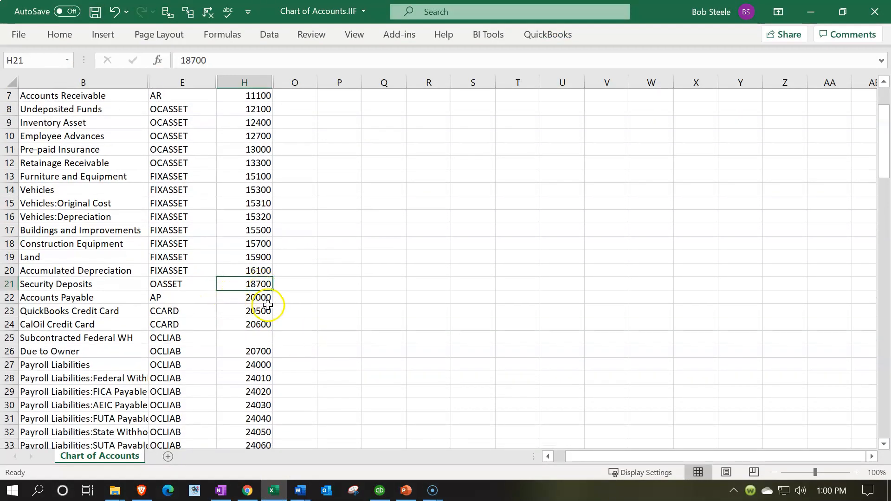
double_click(260, 283)
key("BackSpace")
type("5")
key("Return")
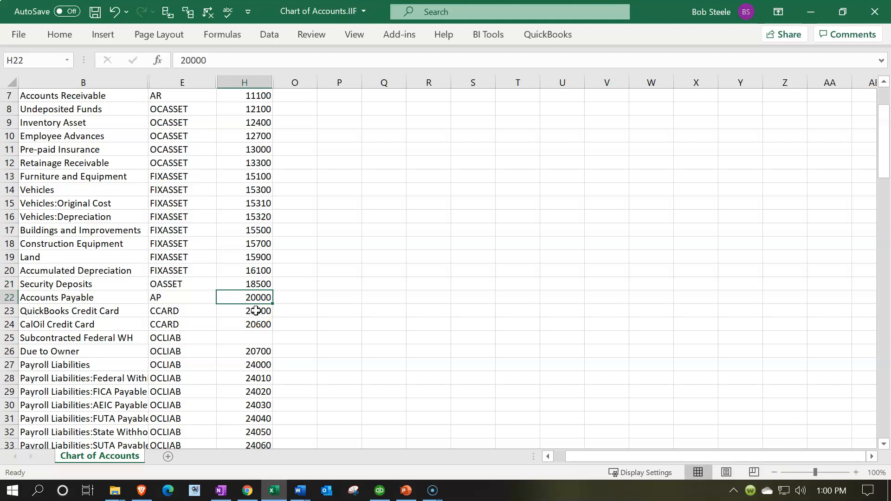
Check the Accounts Payable range in the Word document and set the Accounts Payable number in H22 to 20100 in Excel.
left_click(300, 490)
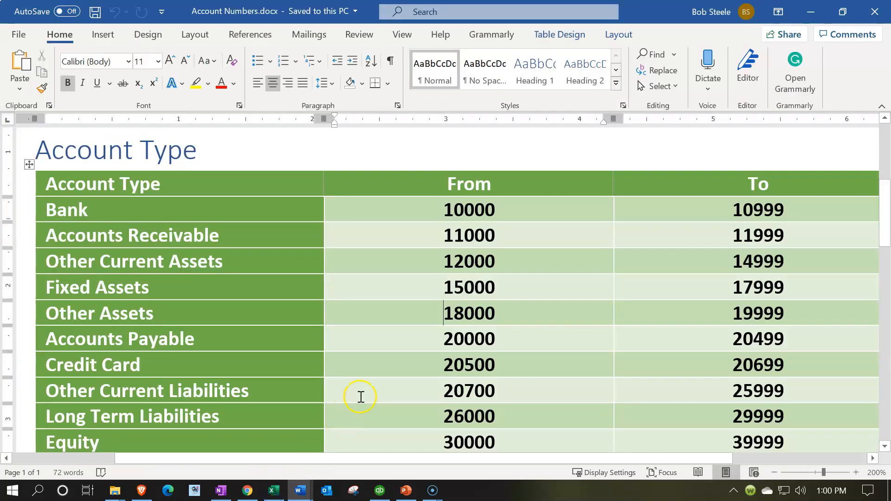
left_click(735, 312)
left_click(439, 343)
scroll(441, 344, "down", 2)
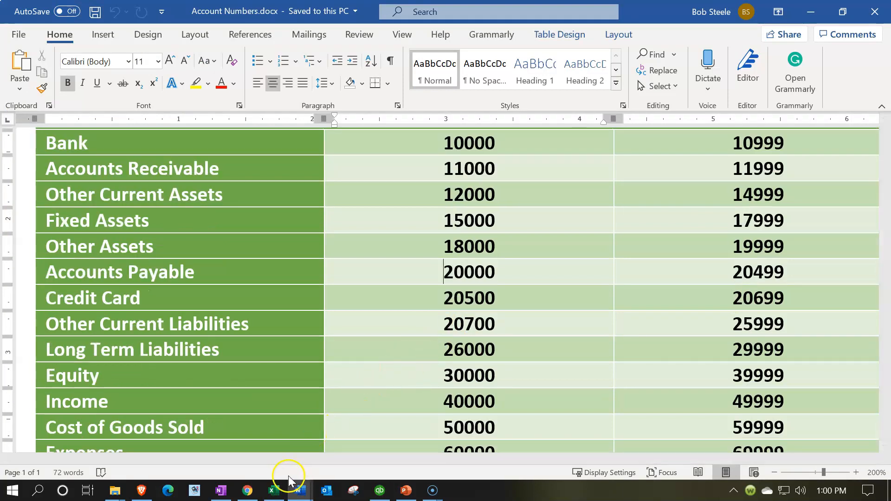
left_click(273, 490)
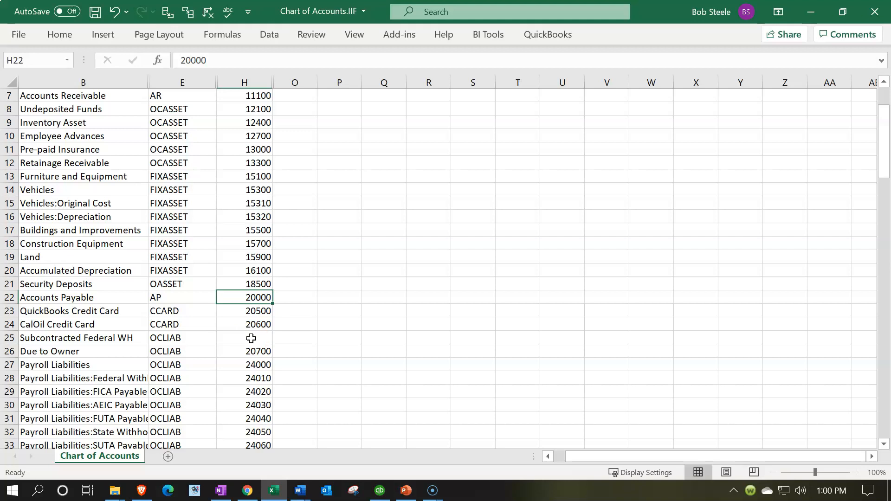
double_click(263, 293)
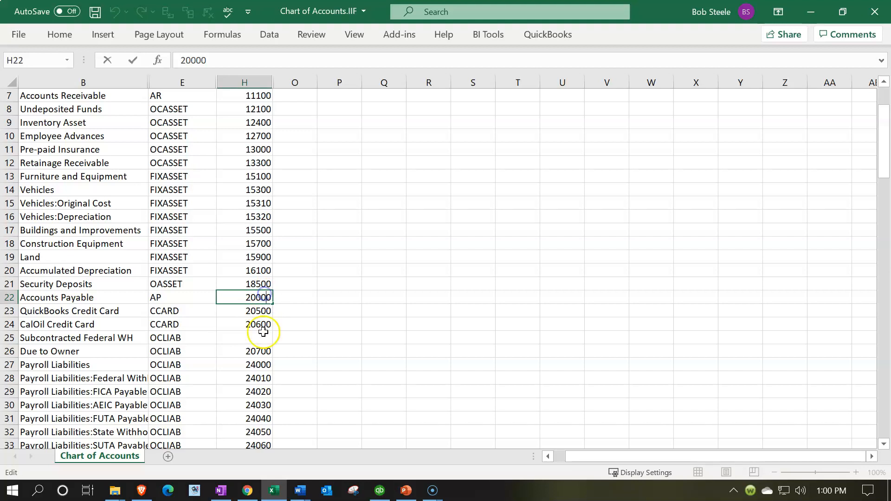
key("BackSpace")
type("1")
key("Return")
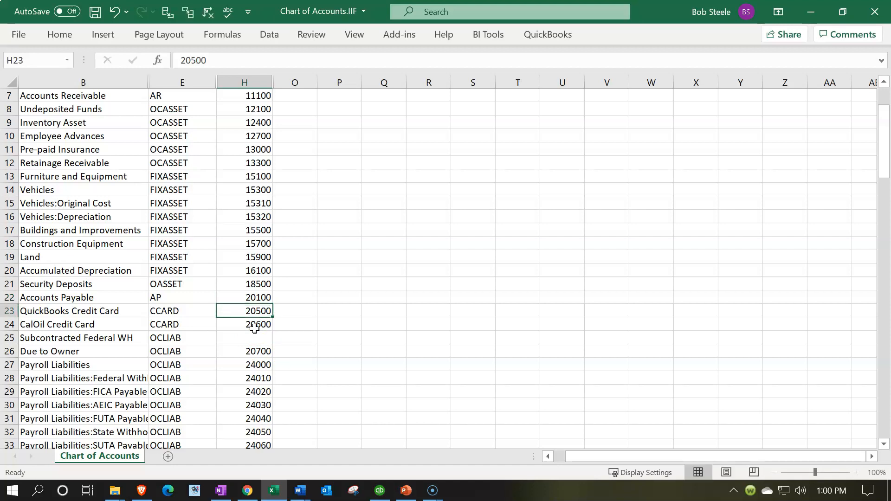
Check the Credit Card range in the Word document and set the QuickBooks Credit Card number in H23 to 20510 in Excel.
scroll(306, 312, "down", 1)
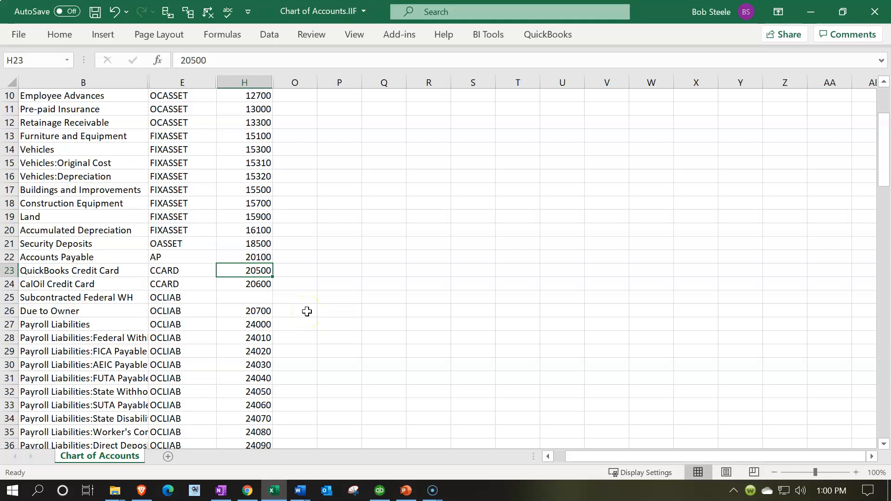
left_click(300, 491)
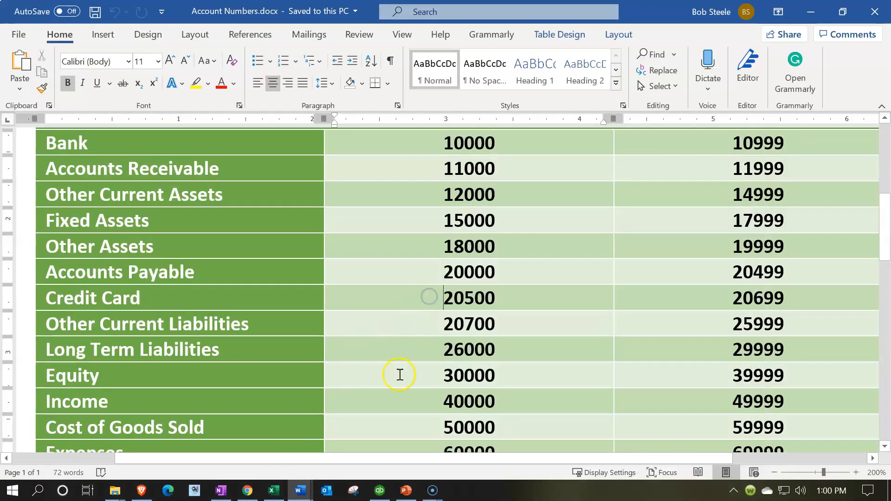
left_click(280, 496)
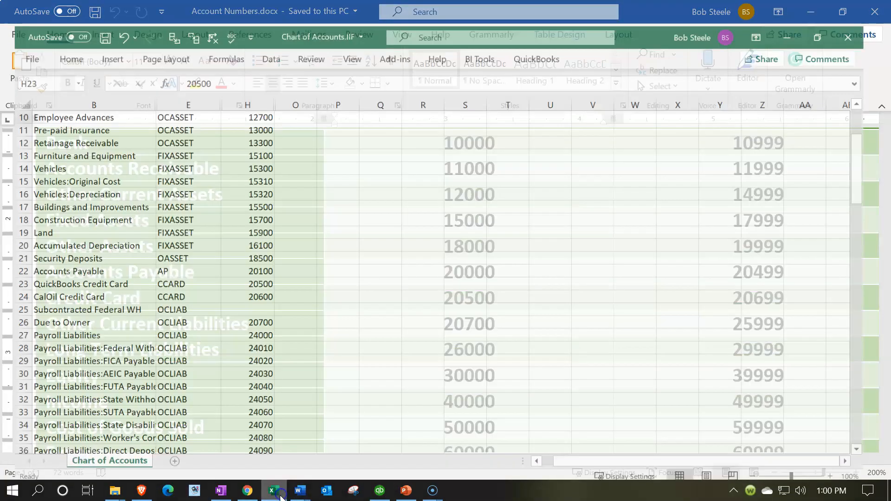
left_click(280, 496)
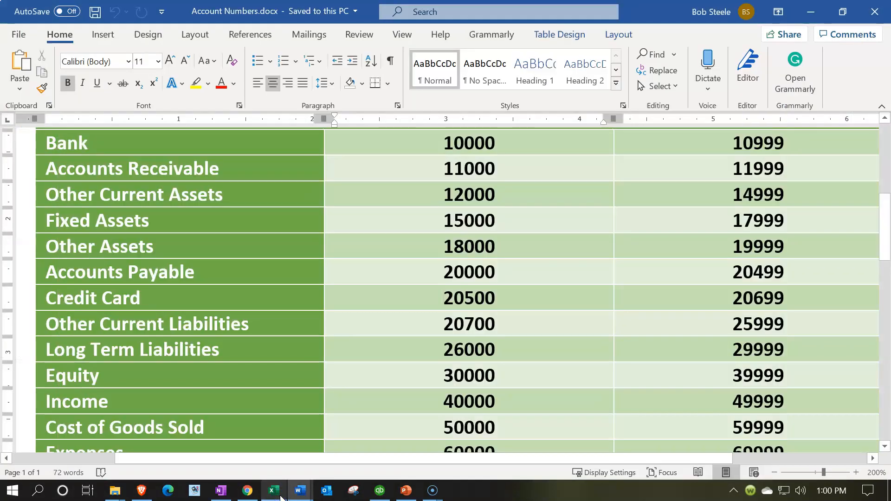
left_click(280, 497)
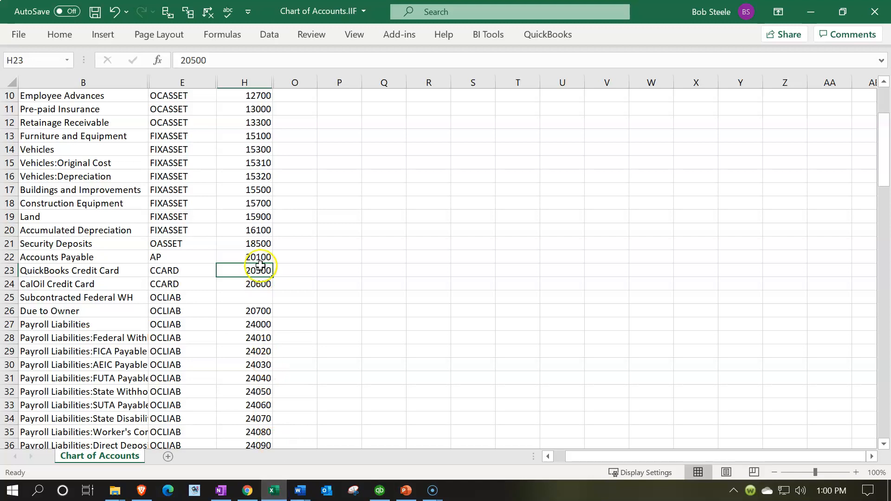
double_click(267, 268)
key("BackSpace")
type("1")
key("Return")
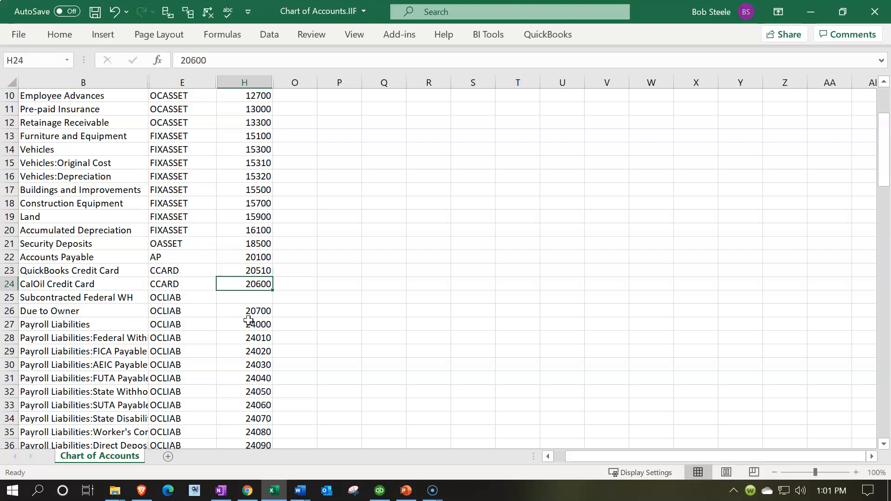
Set the CalOil Credit Card number in H24 to 20560.
double_click(256, 284)
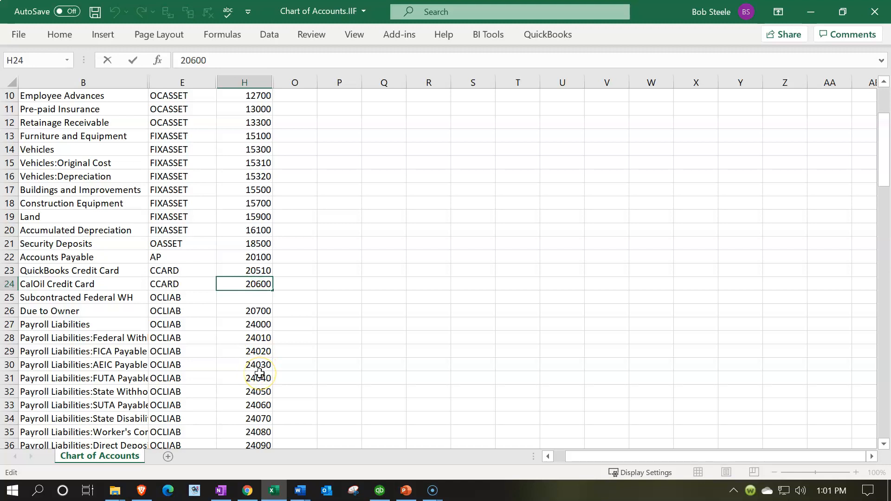
key("Delete")
type("5")
key("BackSpace")
type("5")
key("BackSpace")
type("6")
key("Return")
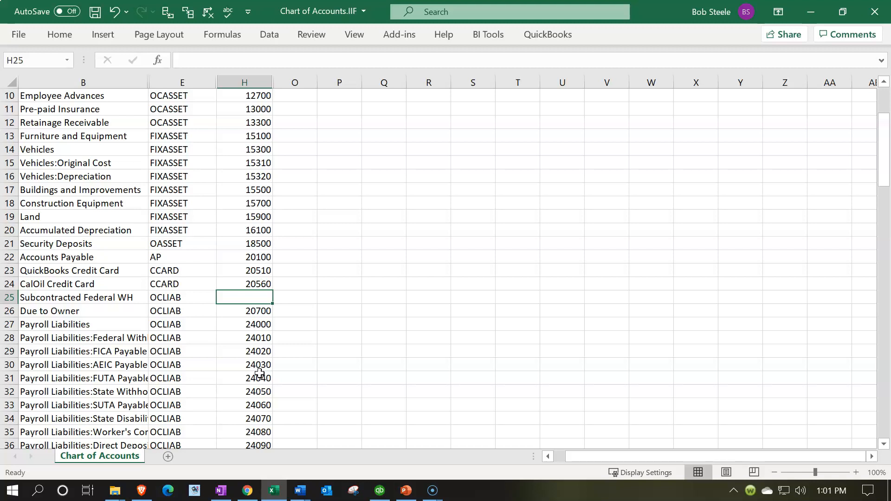
Recheck the Credit Card range in the Word document and set the CalOil Credit Card number in H24 to 20570 in Excel.
left_click(273, 492)
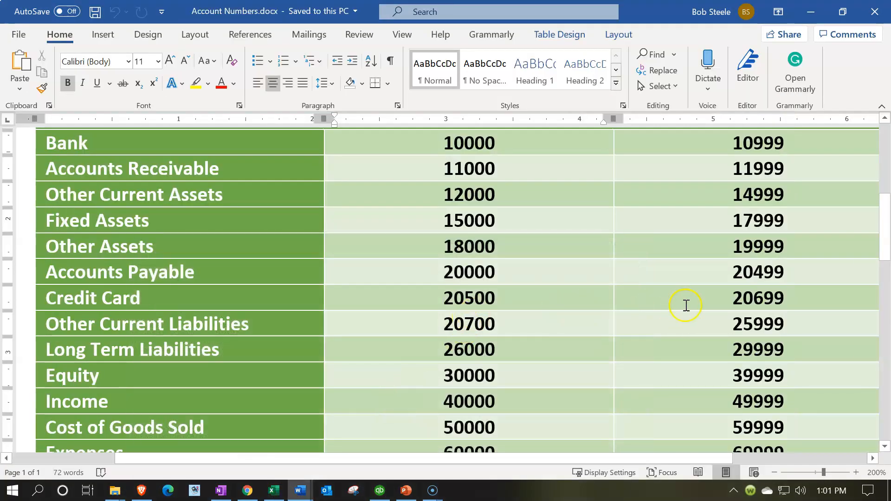
left_click(283, 492)
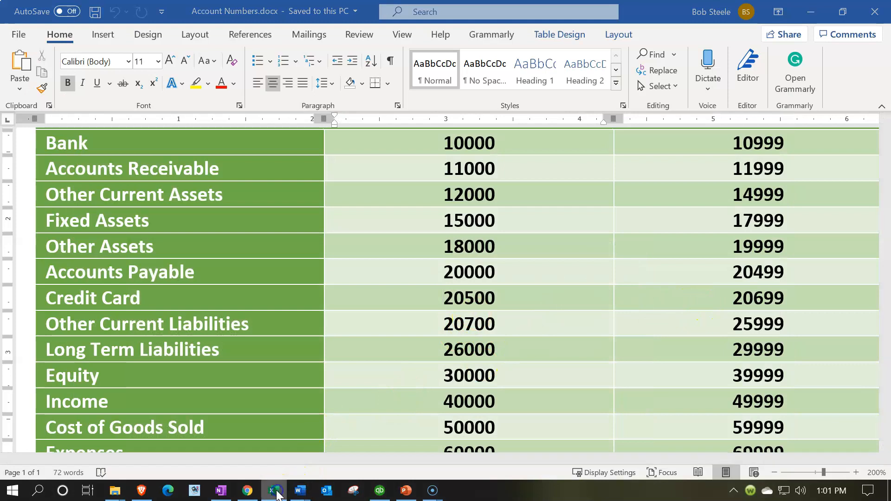
double_click(265, 284)
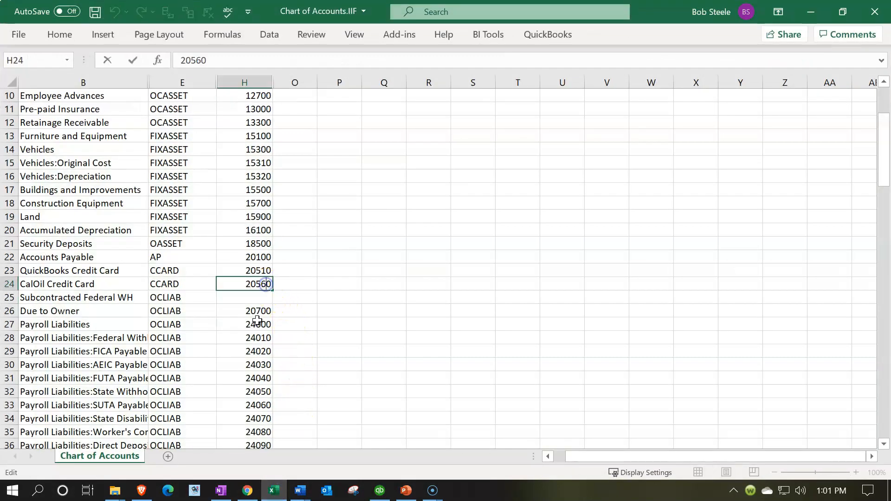
key("BackSpace")
type("7")
key("Return")
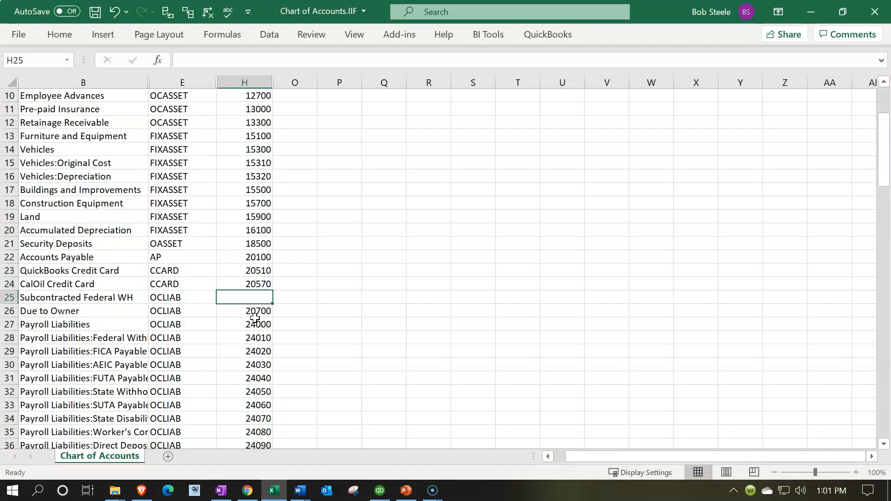
Set the CalOil Credit Card number in H24 to 20550.
double_click(266, 284)
key("BackSpace")
type("5")
key("Return")
Check the Other Current Liabilities range in the Word document and set the Subcontracted Federal WH number in H25 to 20500 in Excel.
left_click(292, 490)
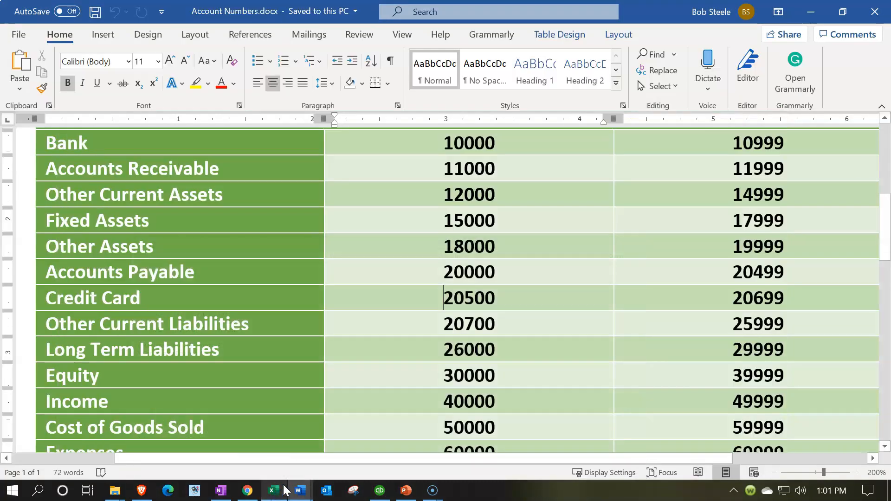
left_click(416, 326)
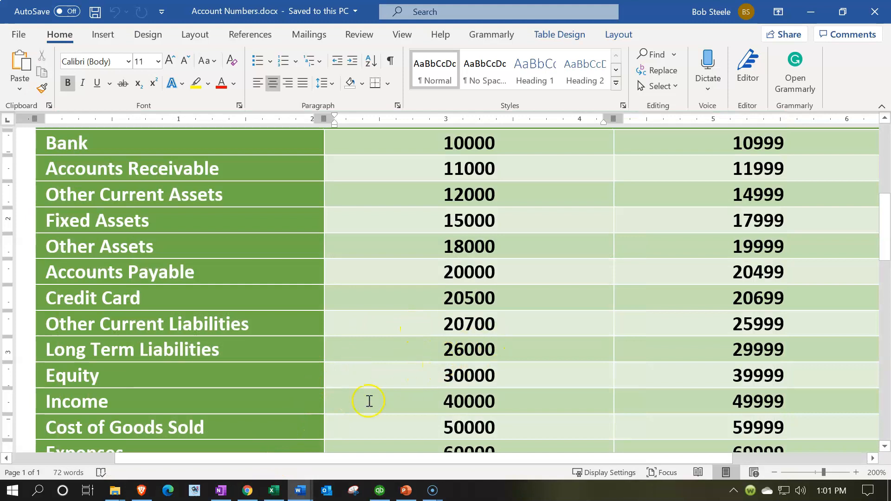
left_click(274, 490)
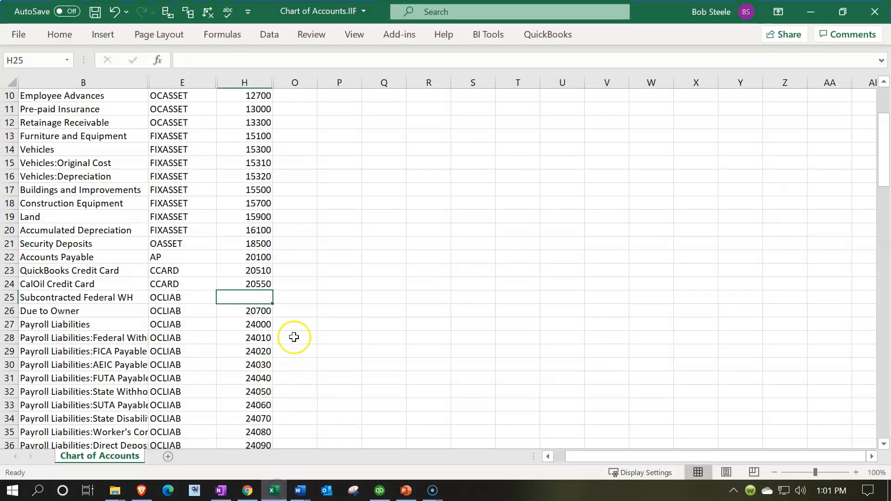
type("20500")
key("Return")
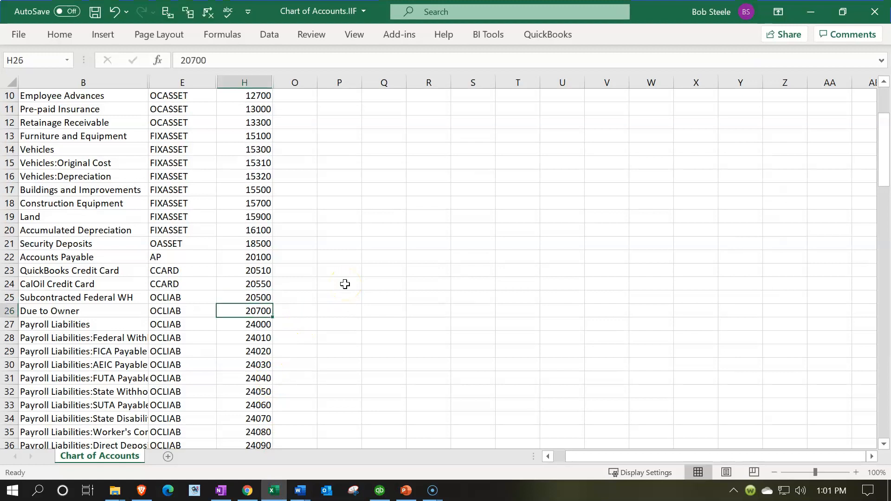
Set the Due to Owner number in H26 to 20900.
double_click(260, 310)
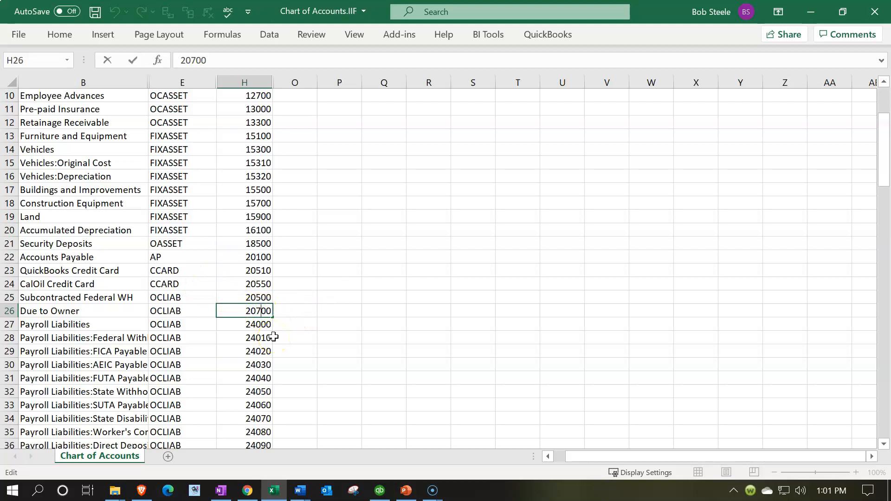
key("Delete")
type("9")
key("Return")
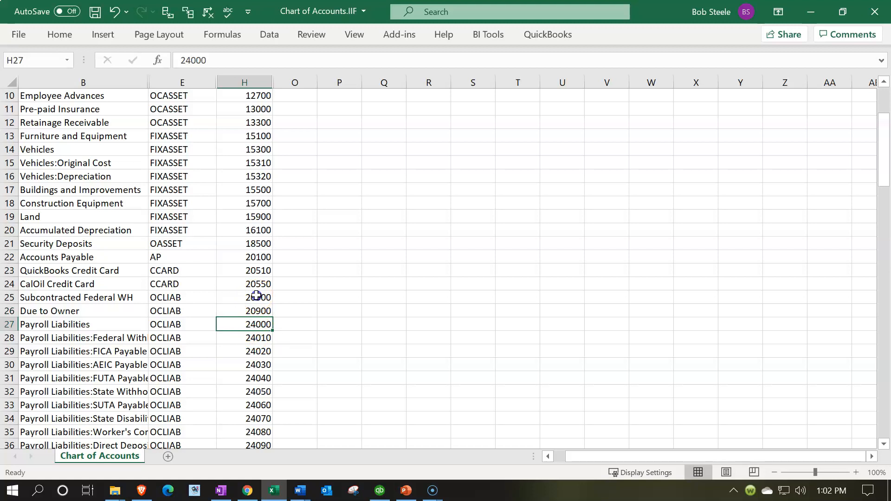
Extend the number series from H25:H26 into H27 so that Payroll Liabilities gets 21300.
left_click_drag(256, 296, 260, 311)
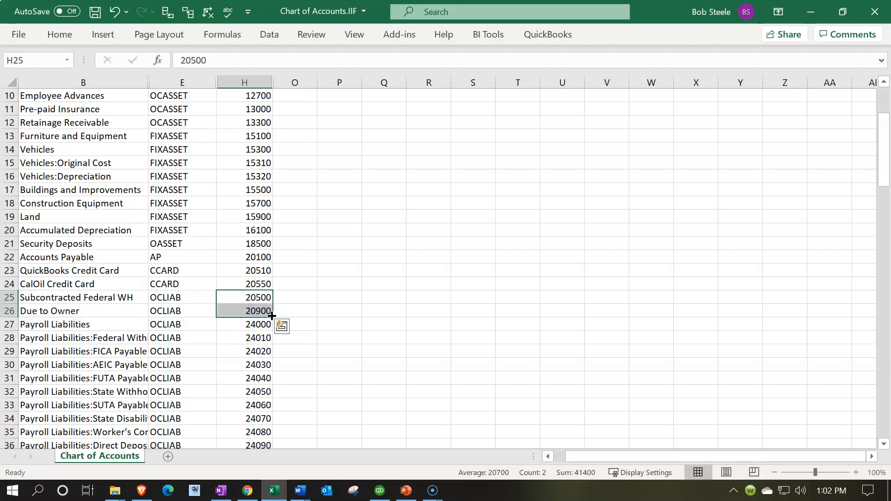
scroll(360, 285, "down", 2)
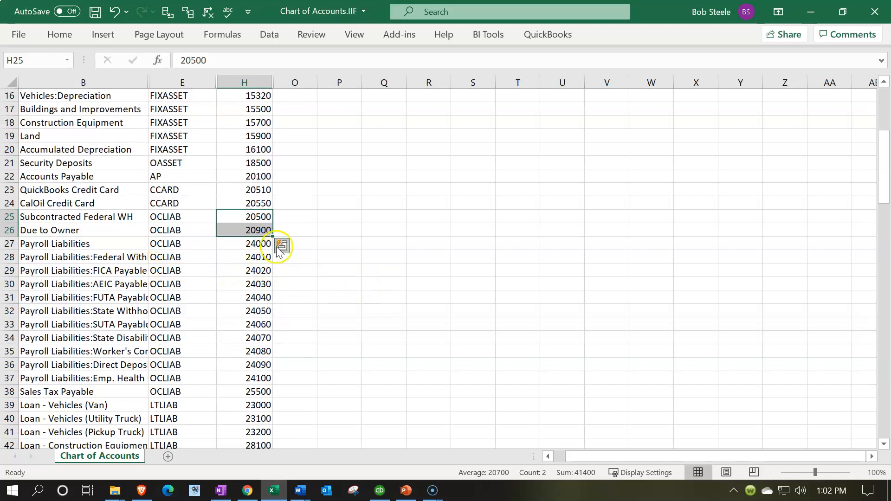
left_click_drag(267, 241, 269, 244)
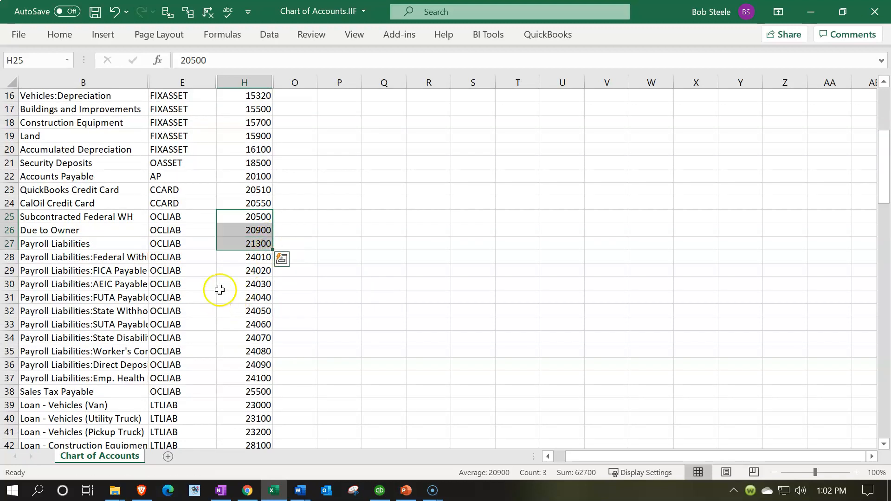
left_click(152, 258)
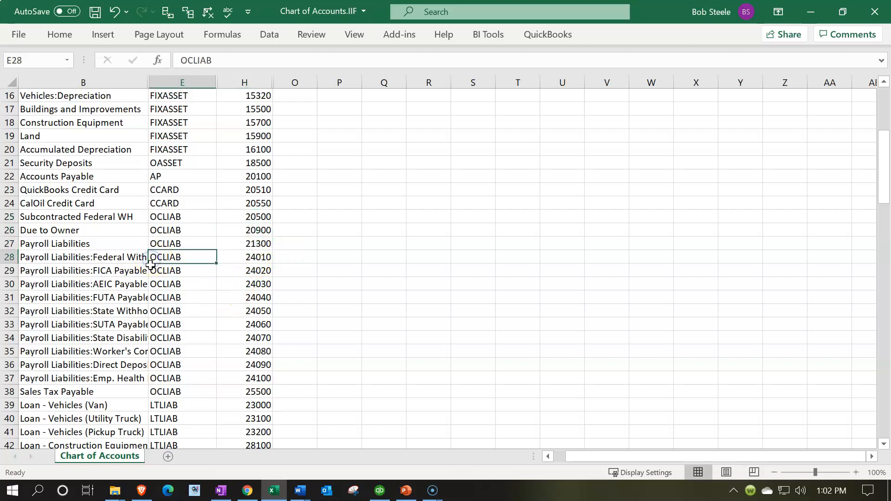
key("Up")
key("Right")
key("Right")
key("Left")
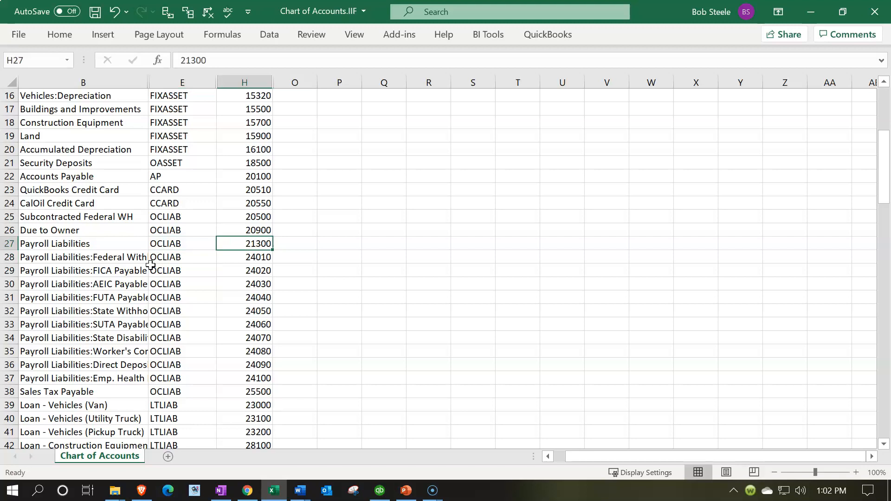
Recheck the Other Current Liabilities range in the Word document and set H28 to 21310 and H29 to 21320 in Excel.
left_click(297, 490)
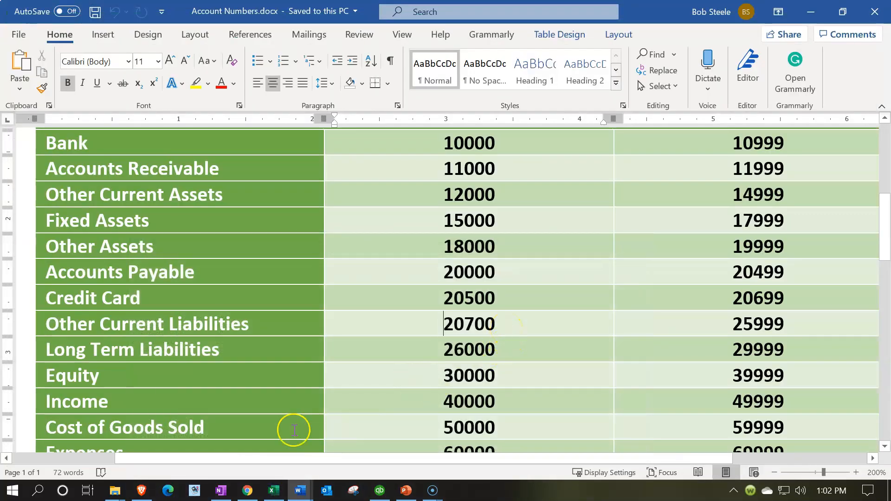
left_click(274, 490)
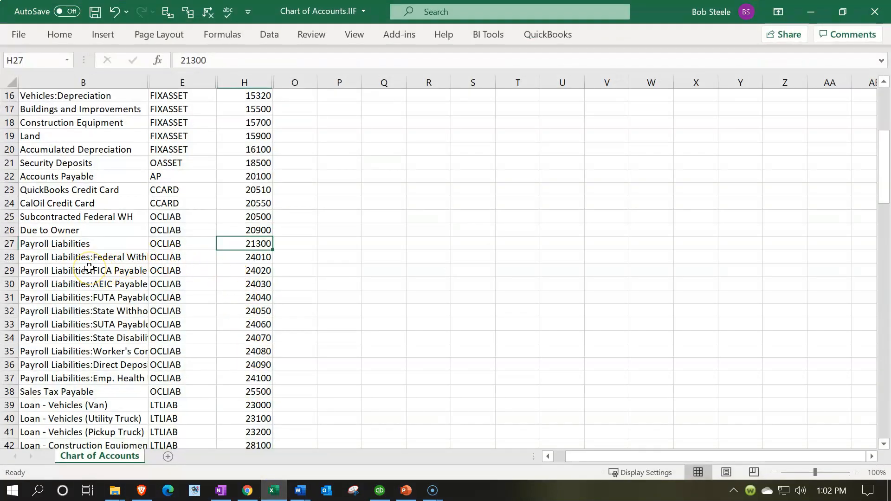
left_click(246, 258)
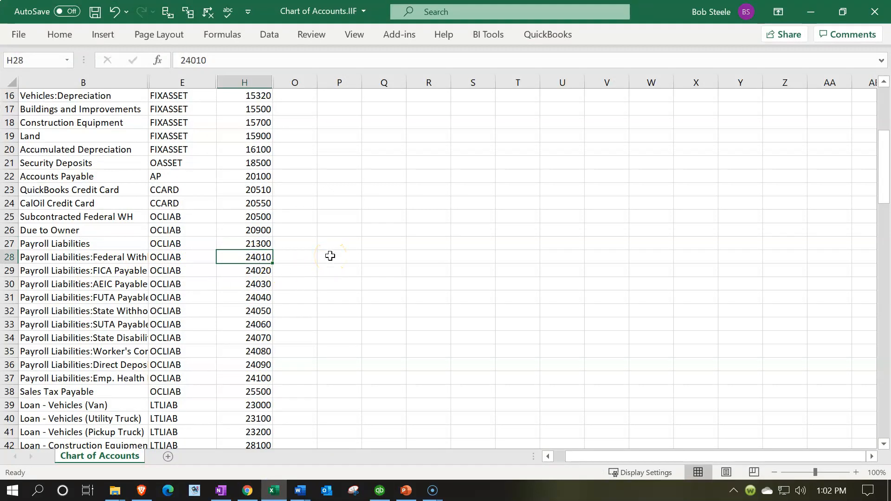
type("213")
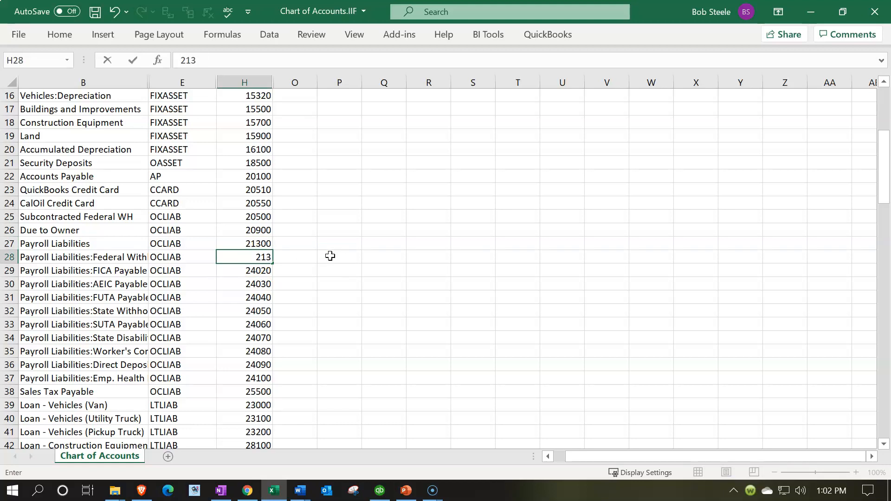
type("10")
key("Return")
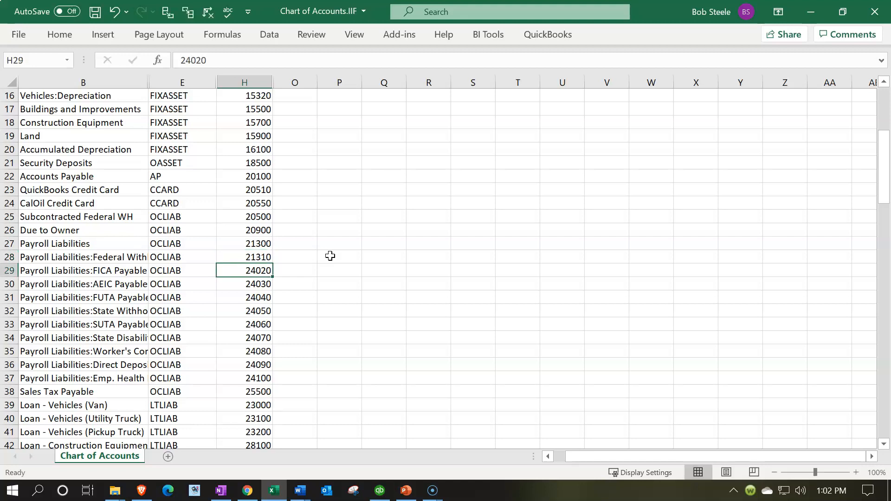
type("21320")
key("Return")
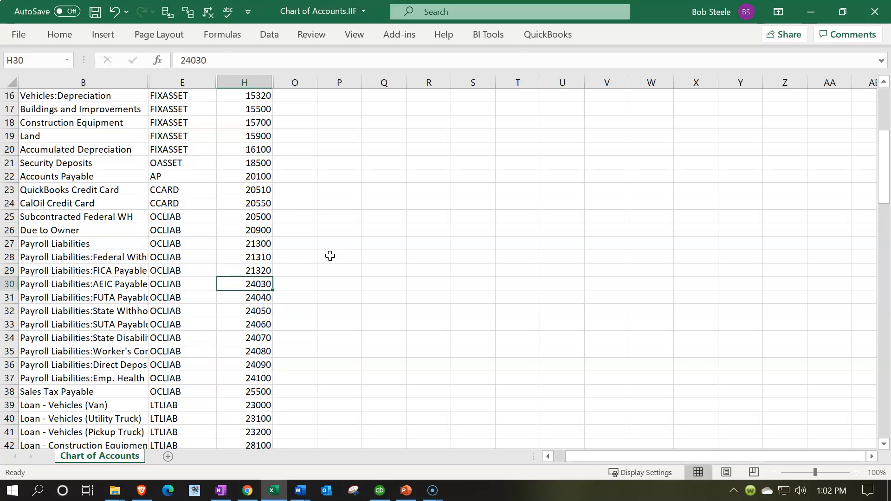
Fill the H28:H29 series in steps of 10 down to H37, numbering the Payroll Liabilities subaccounts up to 21400.
left_click_drag(267, 258, 272, 366)
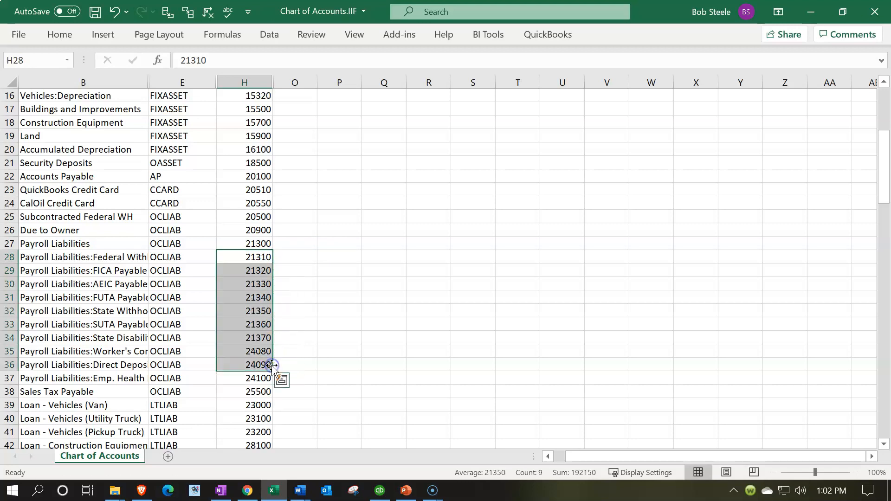
left_click(259, 247)
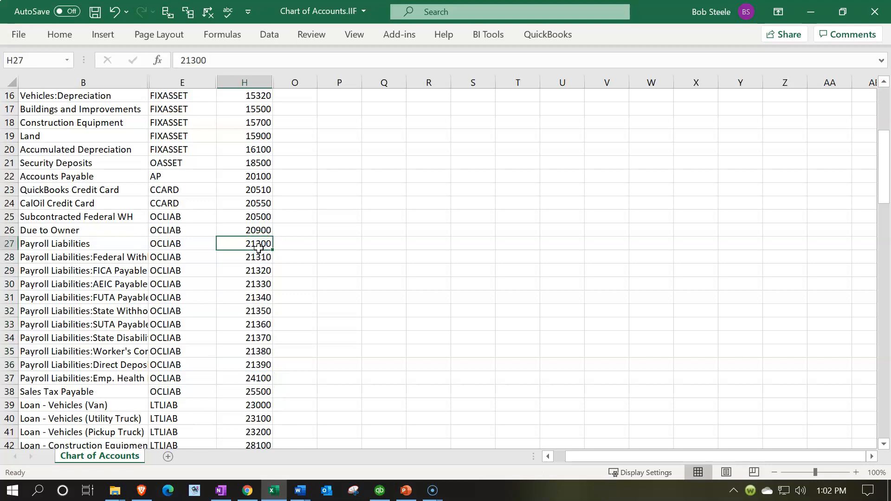
key("Down")
key("Down")
key("Down")
key("Down")
key("Down")
key("Down")
key("Down")
key("Down")
key("Down")
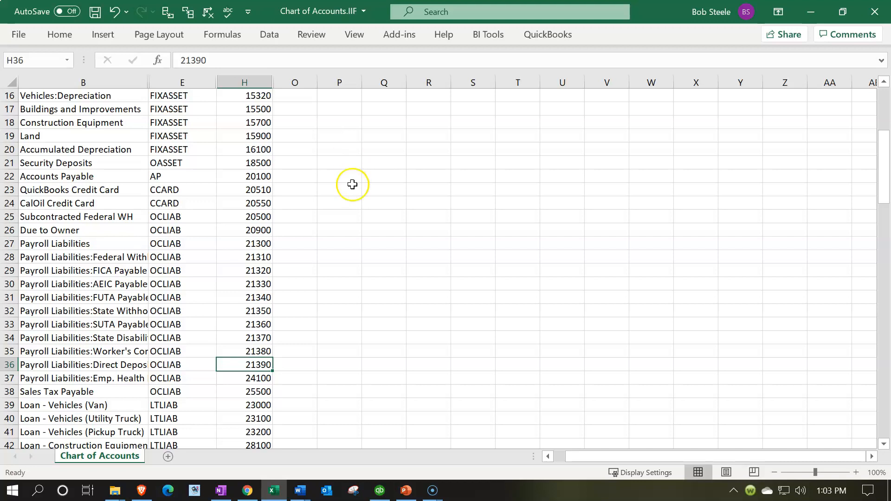
left_click_drag(259, 256, 274, 383)
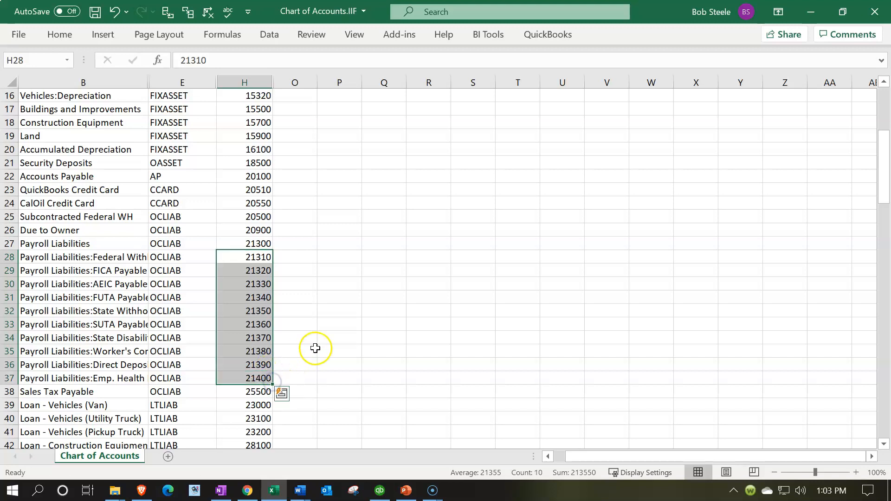
left_click(246, 377)
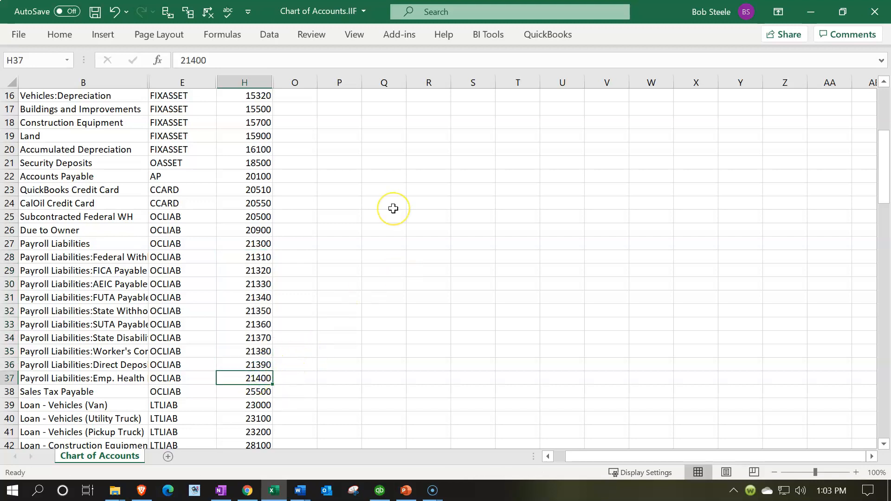
Set the Sales Tax Payable number in H38 to 22000.
scroll(393, 208, "down", 3)
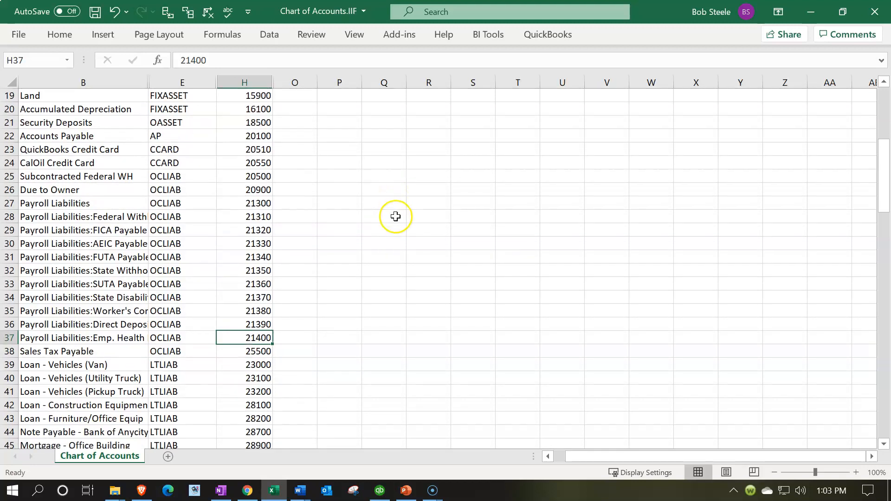
scroll(396, 219, "down", 1)
left_click(255, 271)
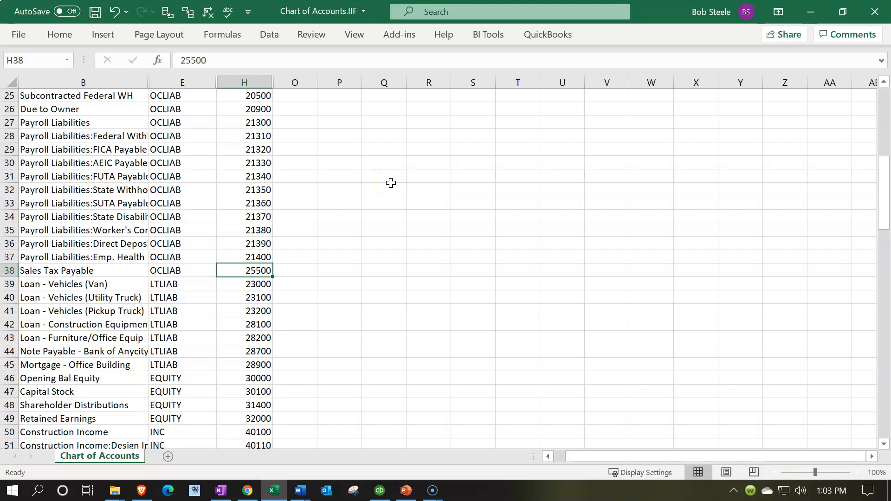
scroll(342, 286, "up", 2)
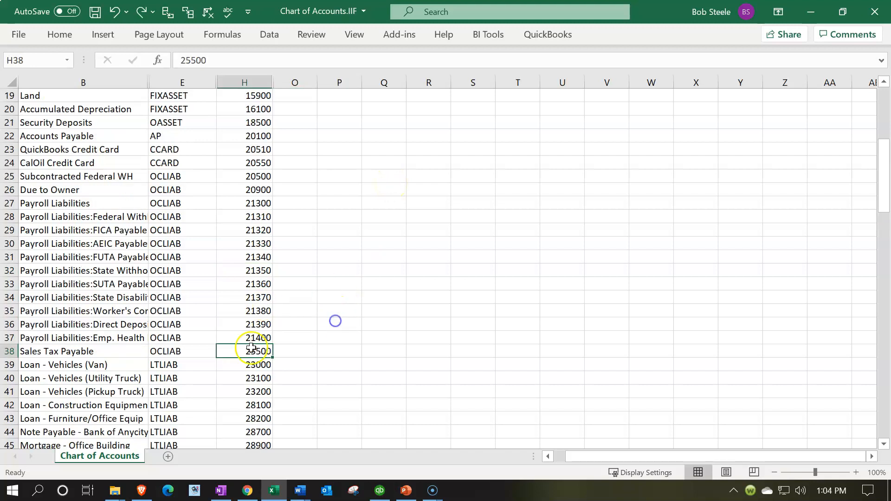
type("22000")
key("Return")
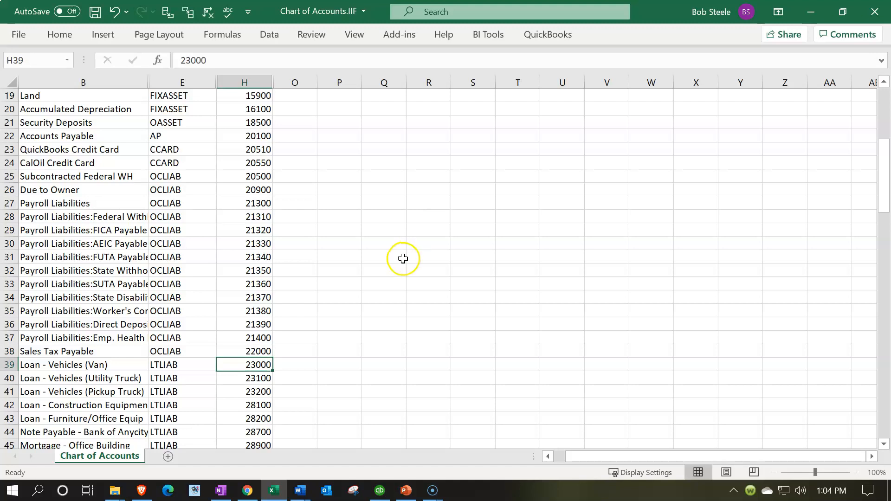
Check the Long Term Liabilities range in the Word document and set the Loan - Vehicles (Van) number in H39 to 26200 in Excel.
left_click(275, 489)
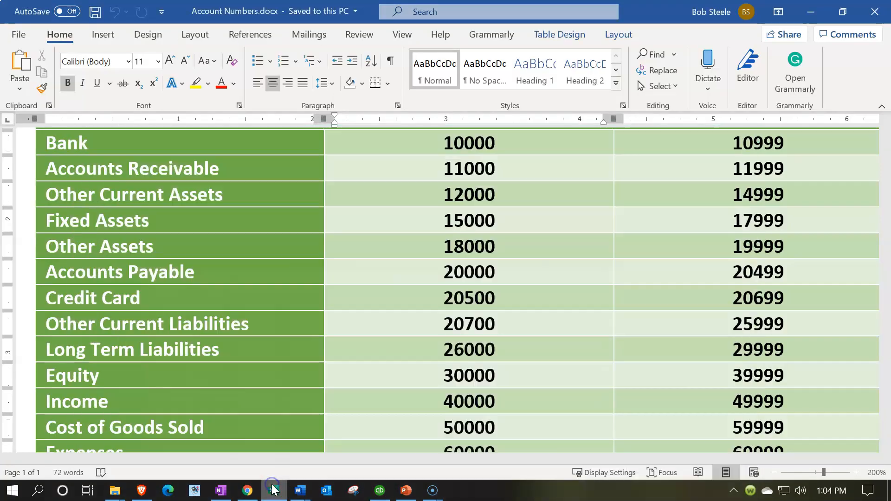
left_click(730, 349)
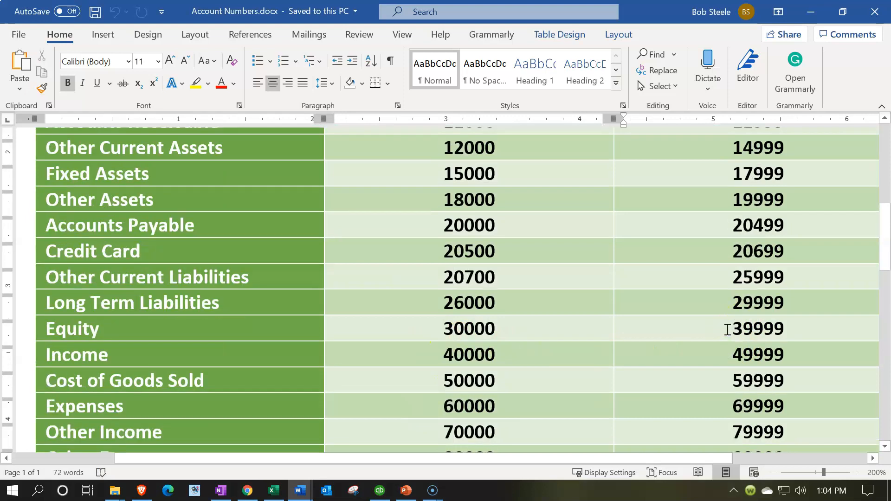
scroll(727, 330, "down", 3)
left_click(443, 282)
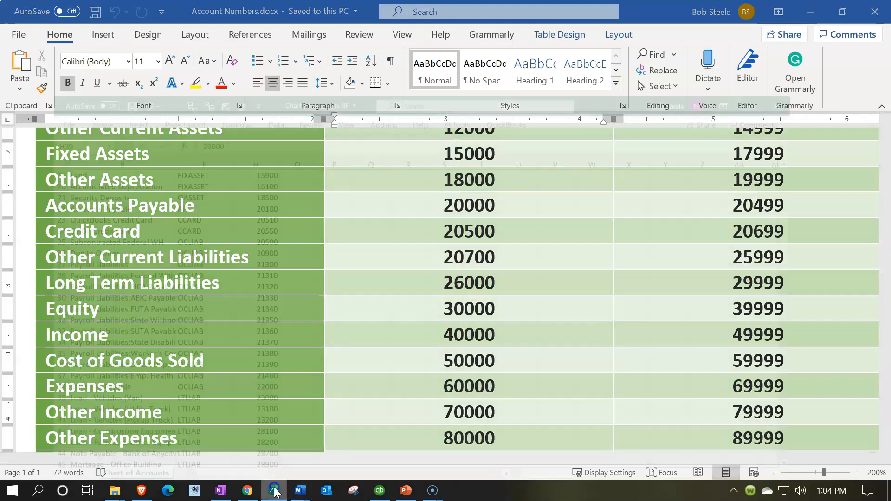
left_click(274, 490)
scroll(273, 389, "down", 1)
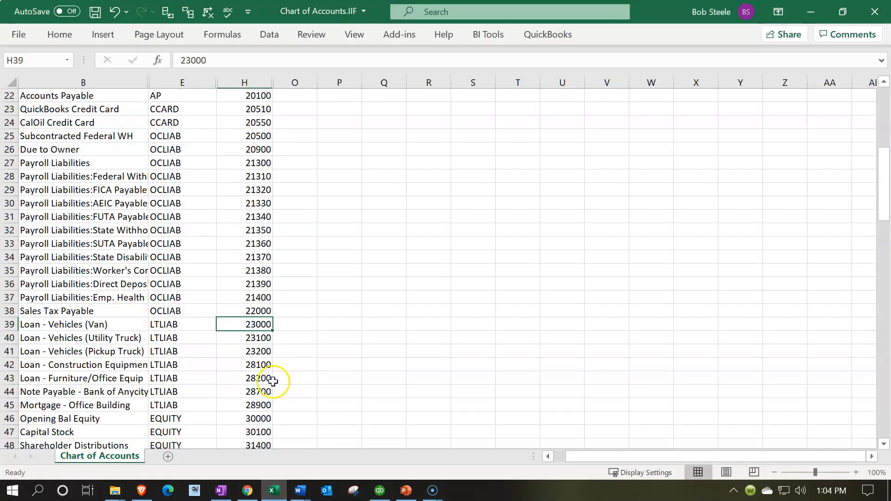
left_click(273, 490)
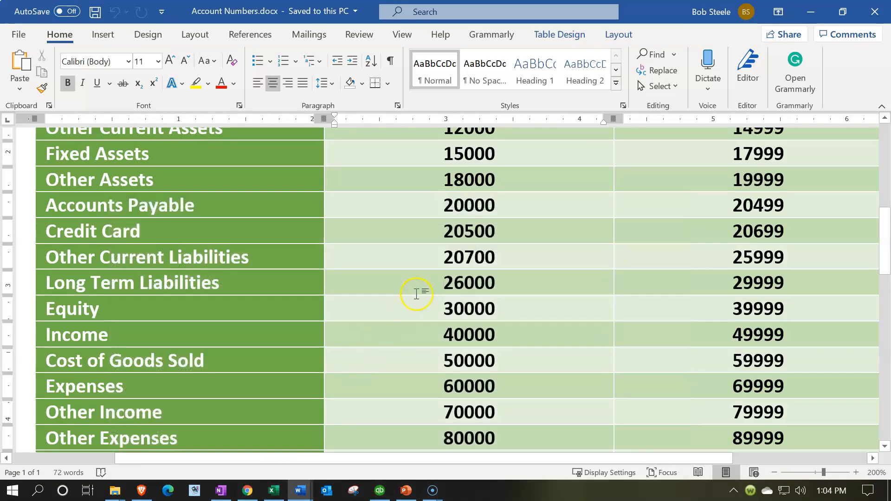
left_click(273, 490)
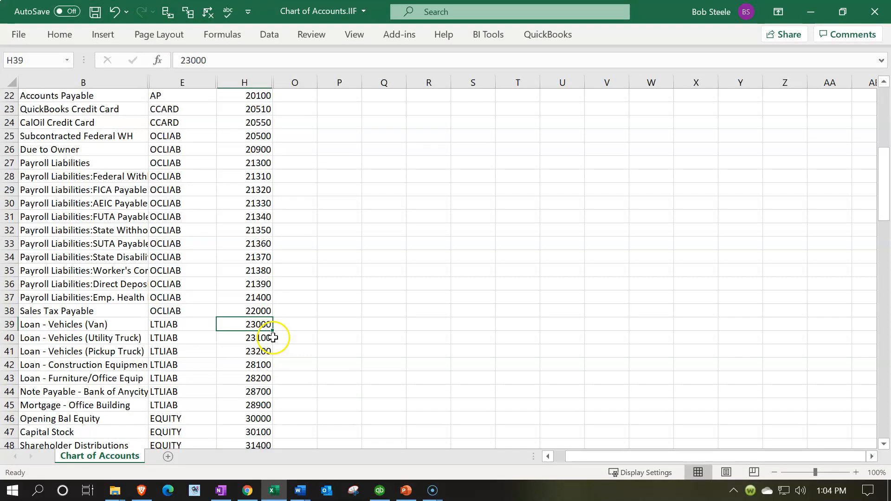
type("26200")
key("Return")
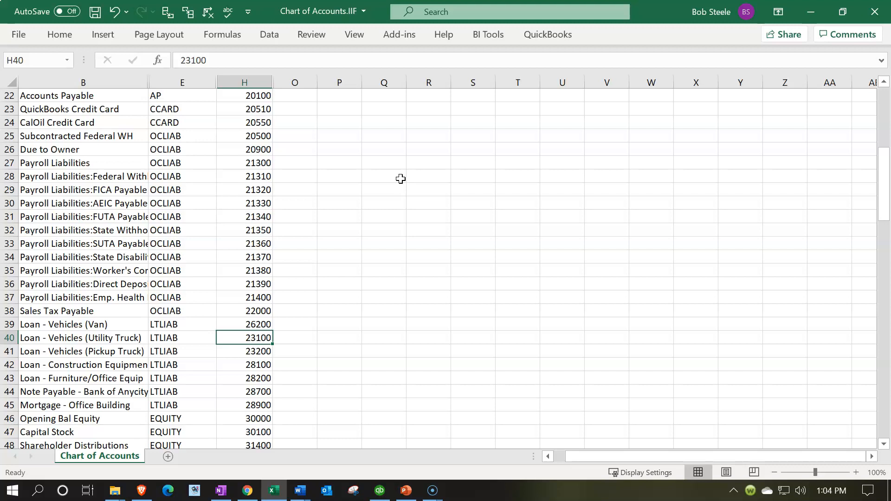
Set the Loan - Vehicles (Utility Truck) number in H40 to 26500.
type("26")
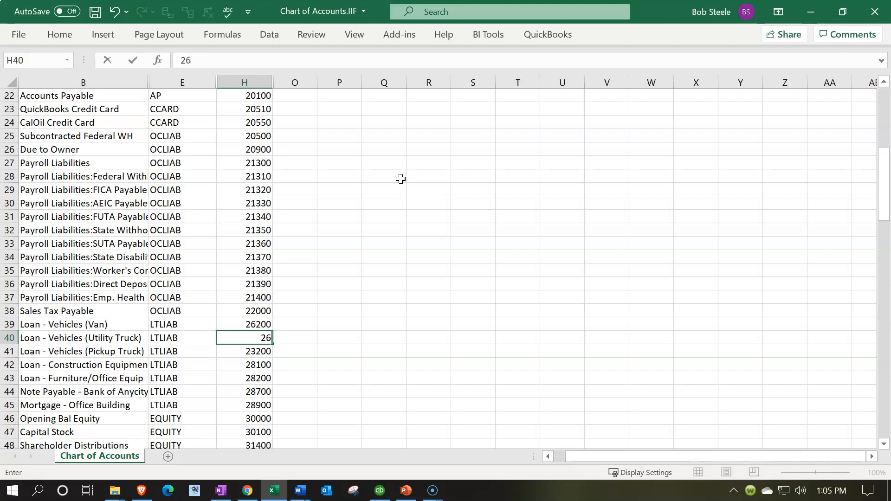
type("500")
key("Return")
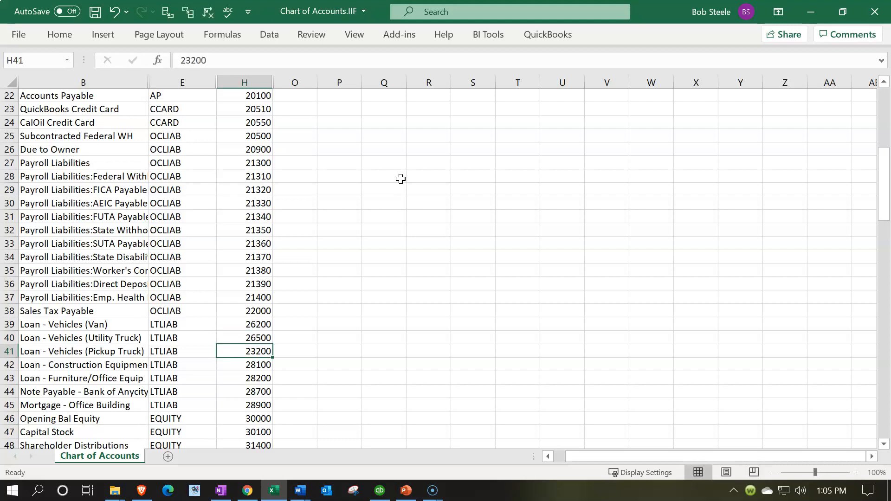
Fill the H39:H40 series in steps of 300 down to H46, ending at 28300, and compare it with the ranges in the Word document.
left_click_drag(268, 324, 279, 415)
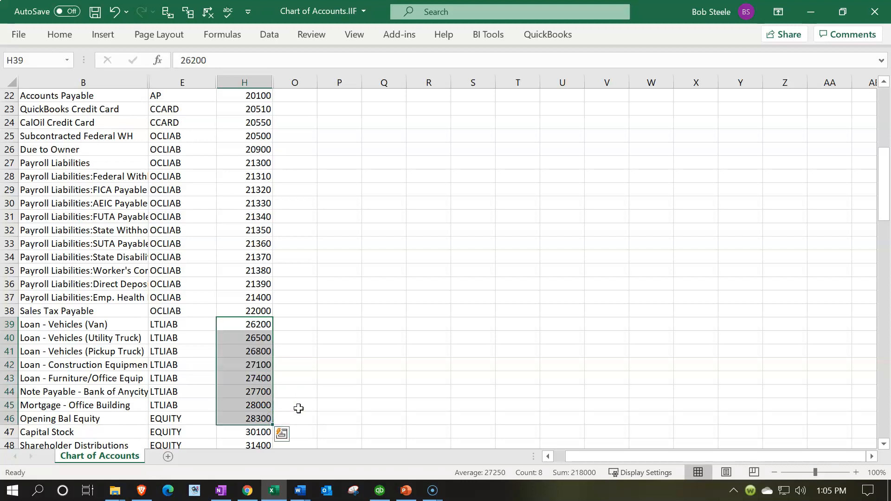
left_click(273, 493)
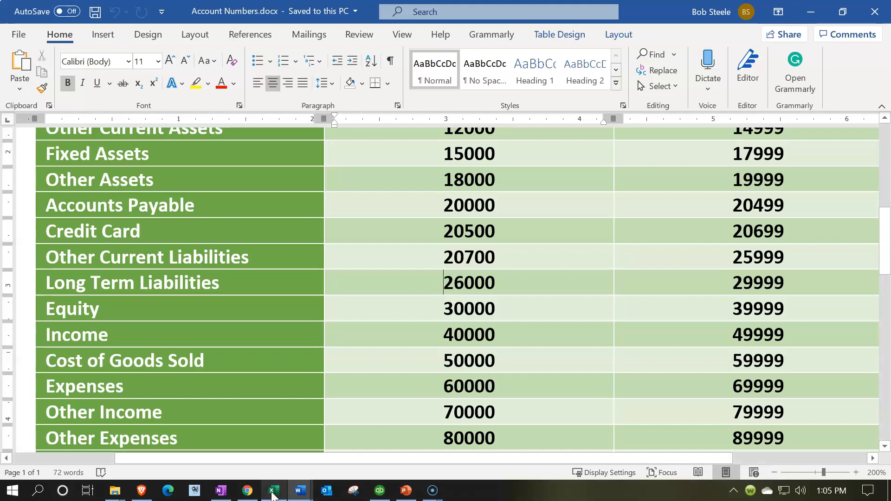
left_click(272, 493)
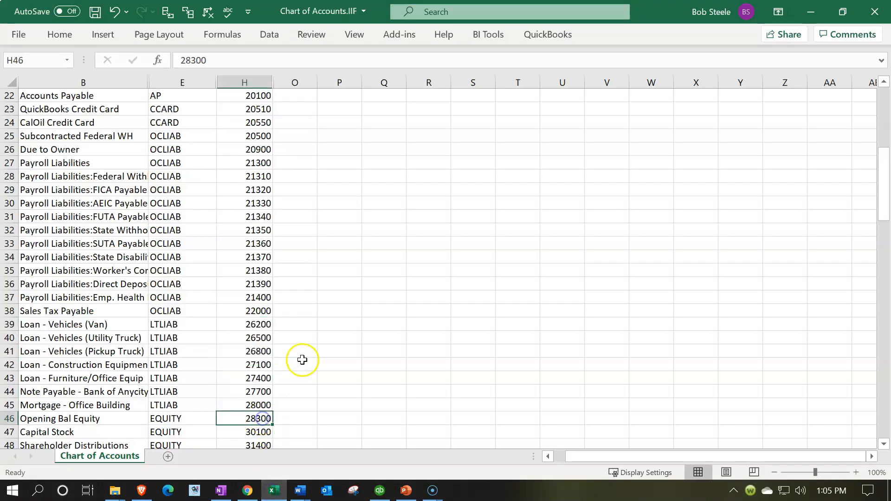
left_click(255, 325)
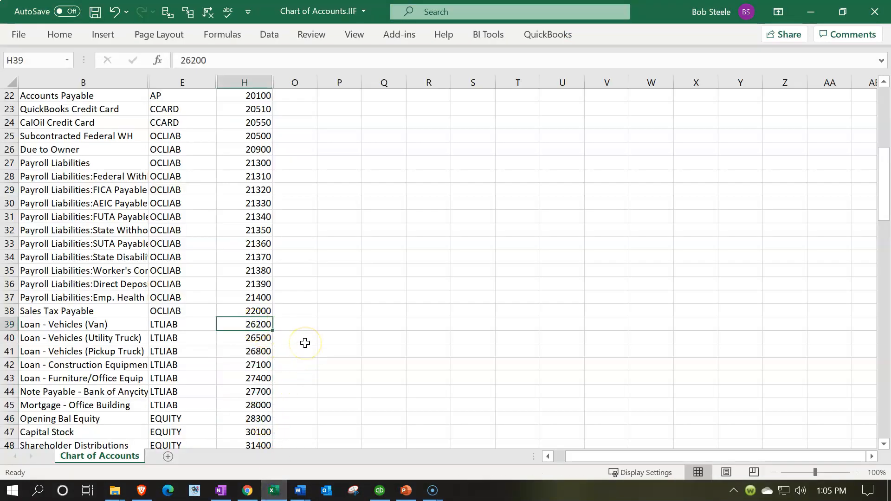
Review the long-term liability numbers down to H45 and check the Equity range in the Word document.
key("Down")
key("Down")
key("Down")
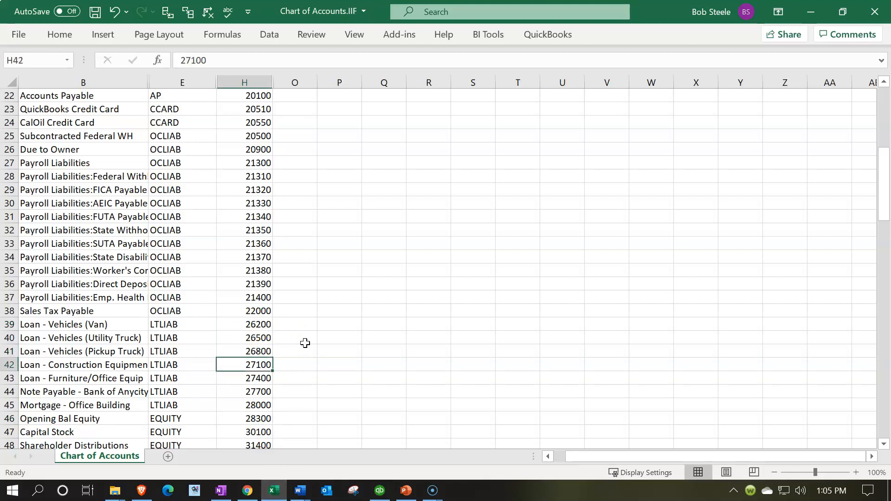
key("Down")
key("Down")
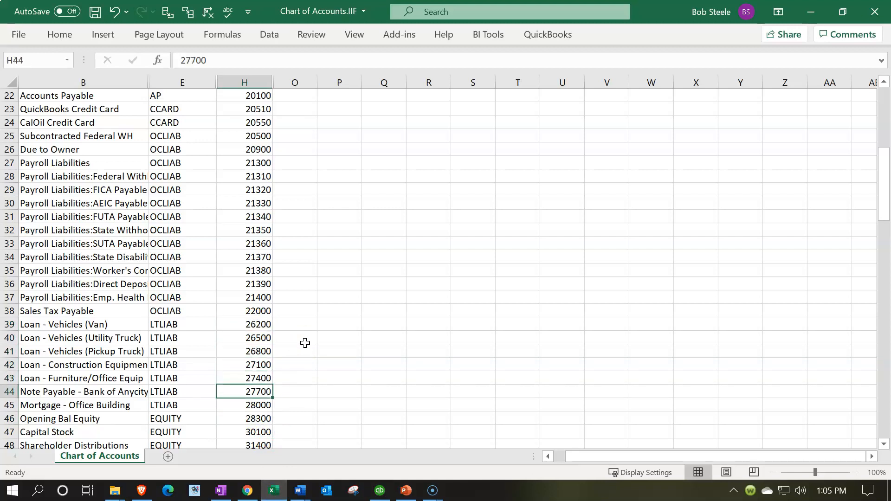
key("Down")
left_click(270, 493)
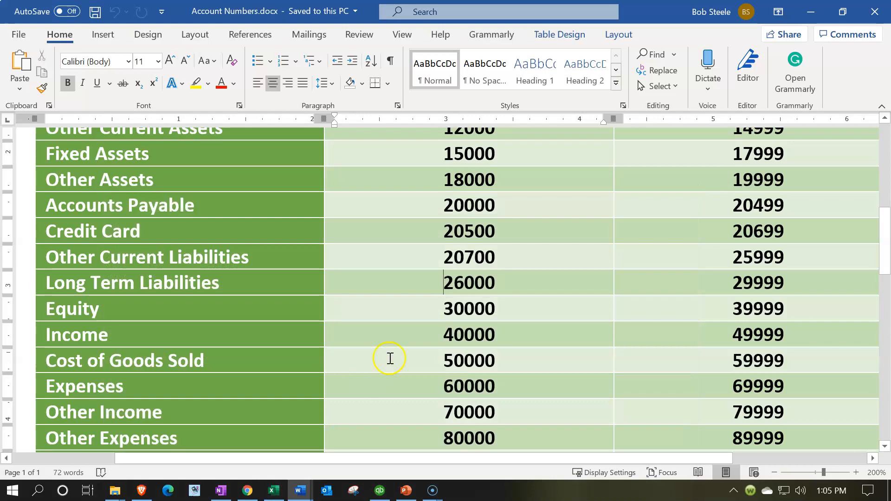
left_click(276, 491)
Set the Opening Bal Equity number in H46 to 30200.
scroll(329, 384, "down", 3)
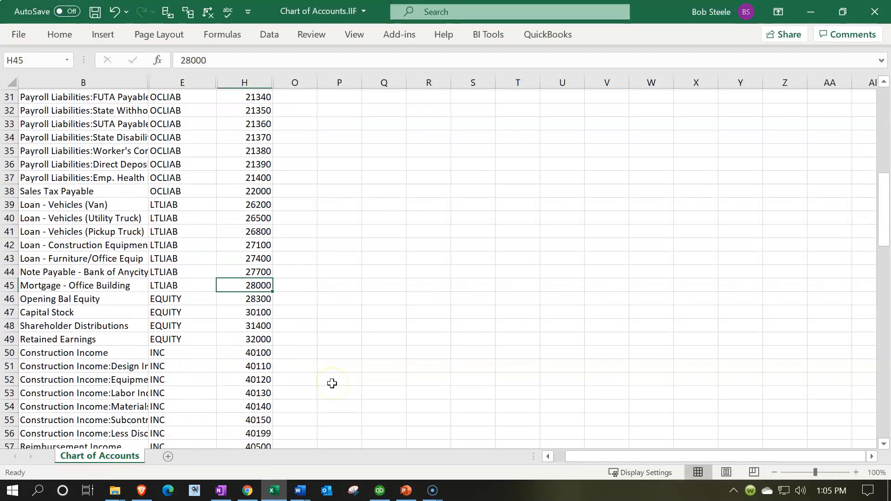
left_click(262, 299)
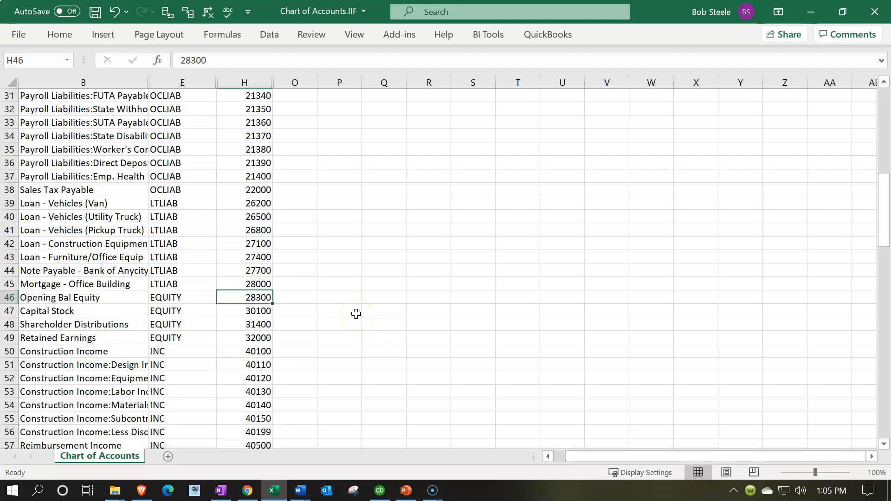
type("30")
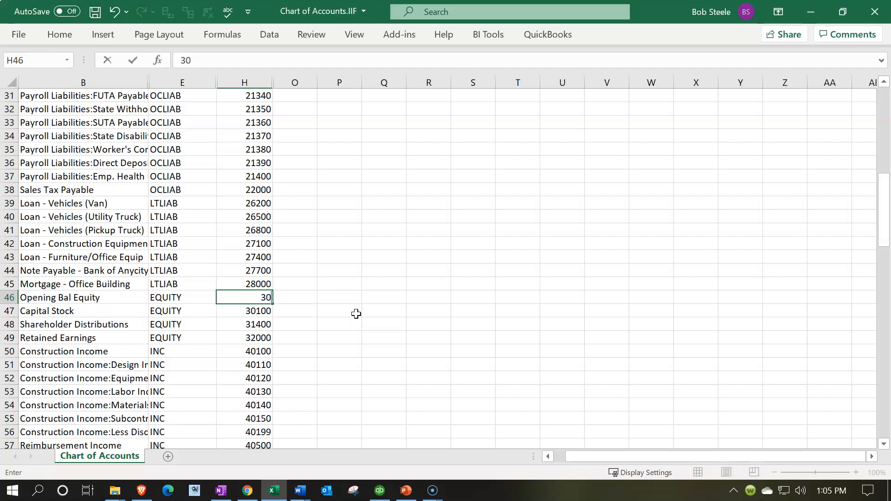
type("200")
key("Return")
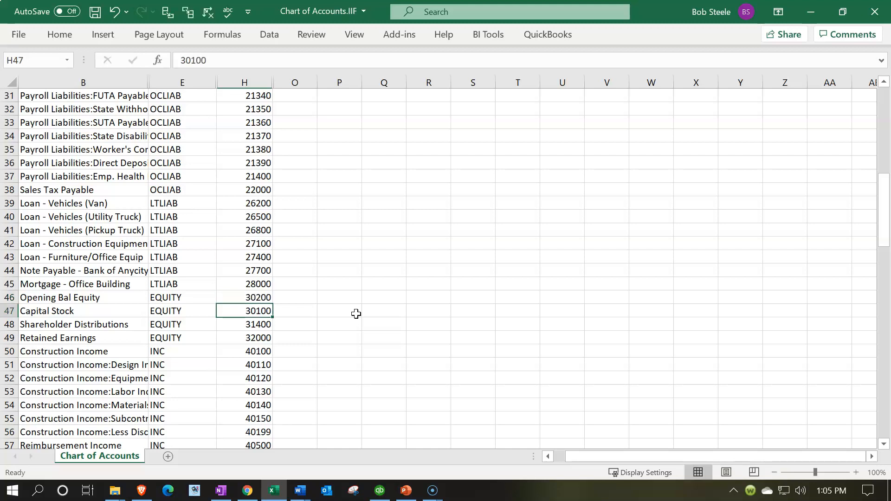
Set the Capital Stock number in H47 to 30500 and fill the H46:H47 series down to H49, ending at 31100.
type("30500")
key("Return")
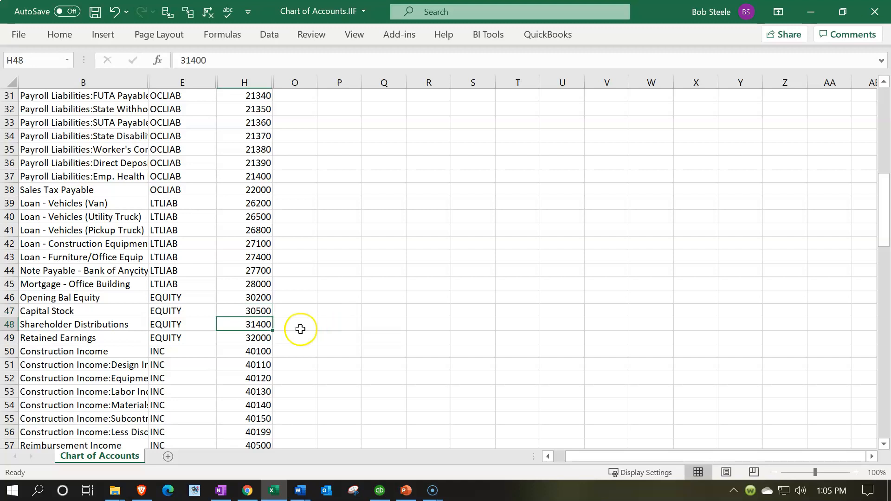
left_click_drag(263, 294, 274, 342)
scroll(355, 378, "down", 3)
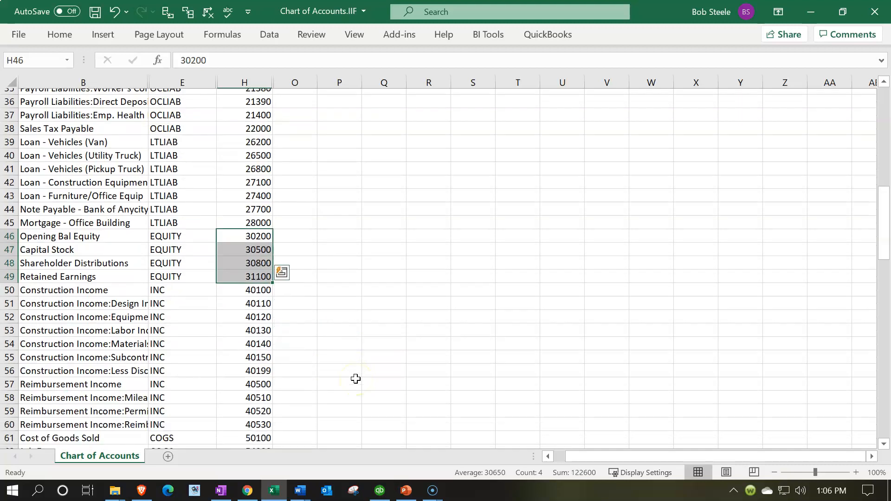
Check the Income range in the Word document and set the Construction Income number in H50 to 40200 in Excel.
left_click(300, 490)
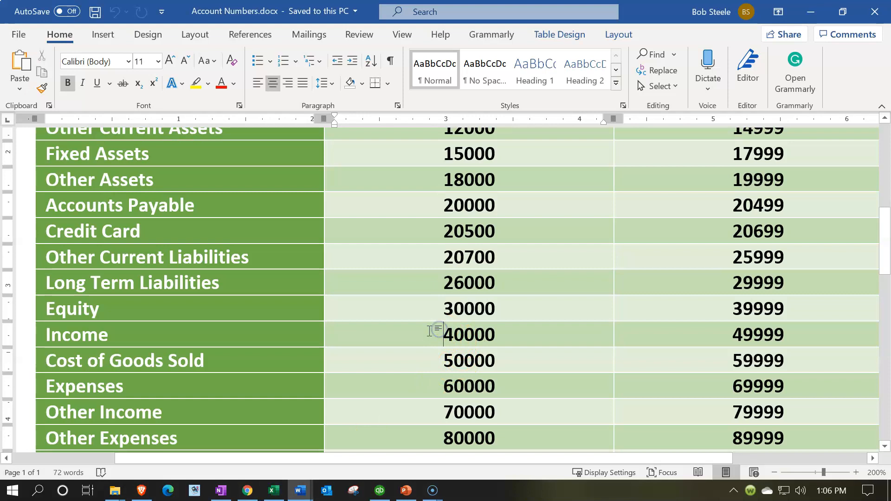
left_click(275, 491)
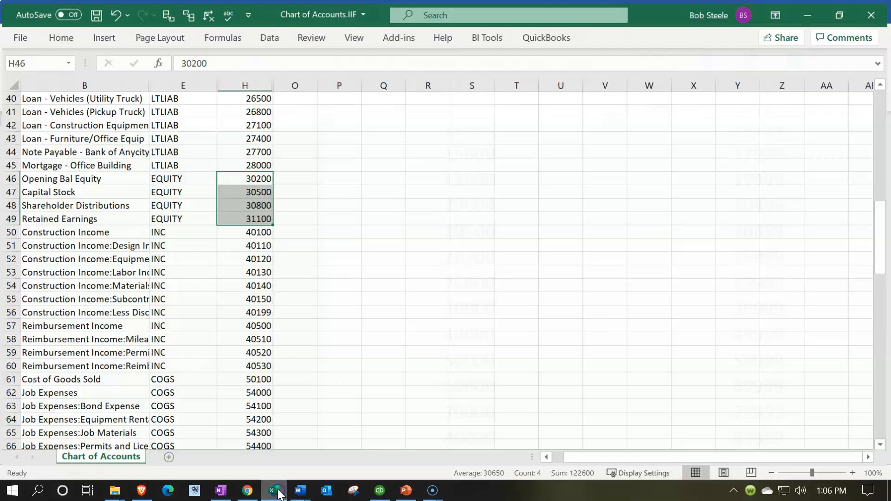
left_click(260, 231)
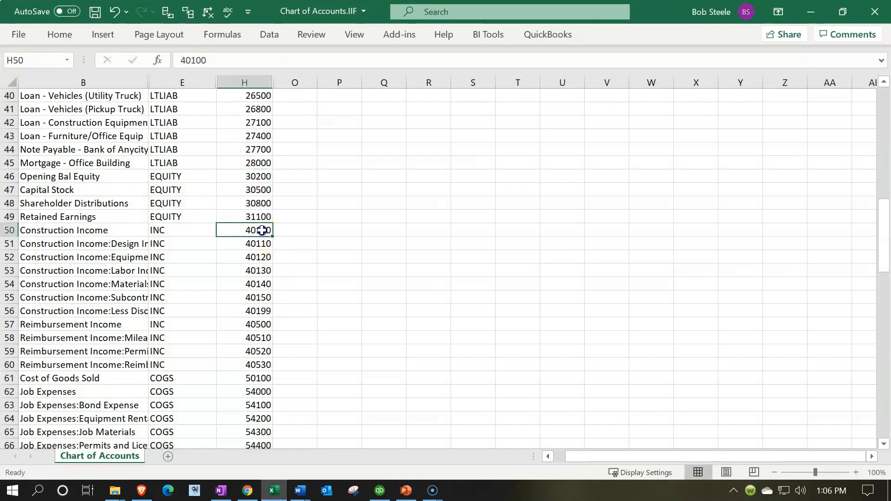
double_click(259, 230)
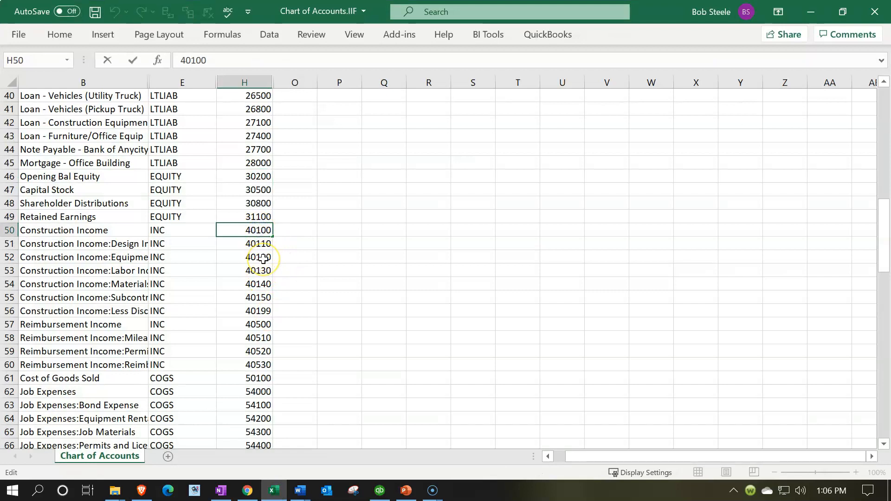
key("BackSpace")
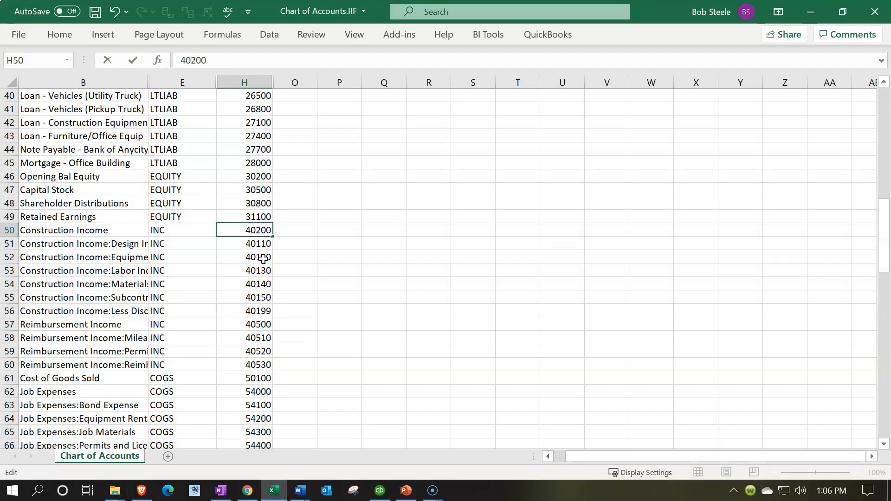
key("Return")
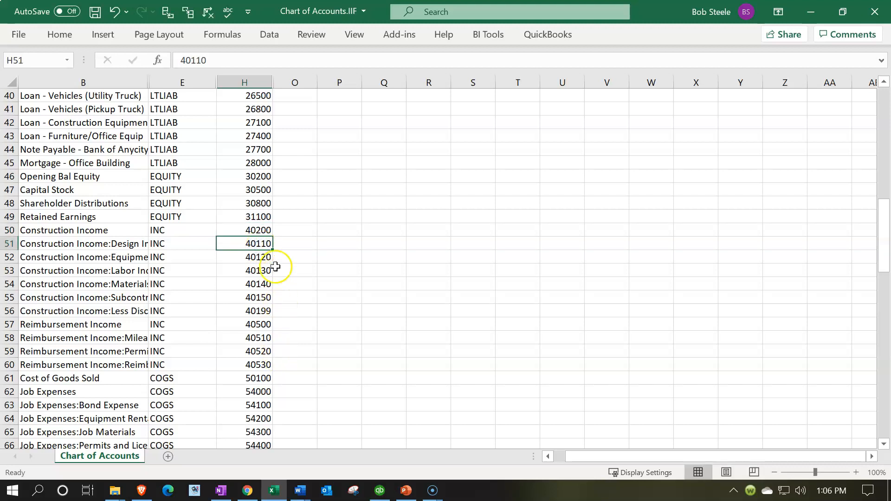
Set the number of the first Construction Income subaccount in H51 to 40400.
double_click(267, 243)
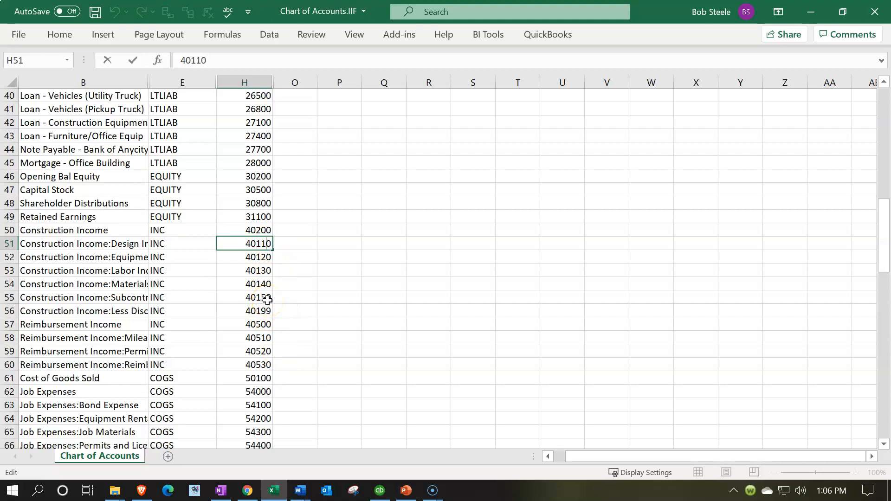
key("BackSpace")
key("BackSpace")
key("BackSpace")
type("4")
key("Return")
double_click(272, 244)
type("00")
key("Return")
Fill the H50:H51 series in steps of 200 down to H60, ending at 42200, and compare it with the ranges in the Word document.
left_click_drag(272, 231, 276, 364)
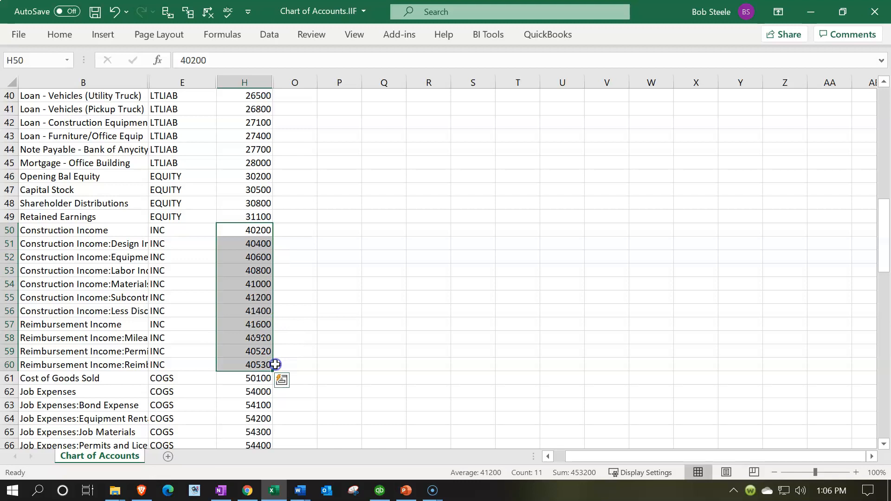
left_click(283, 490)
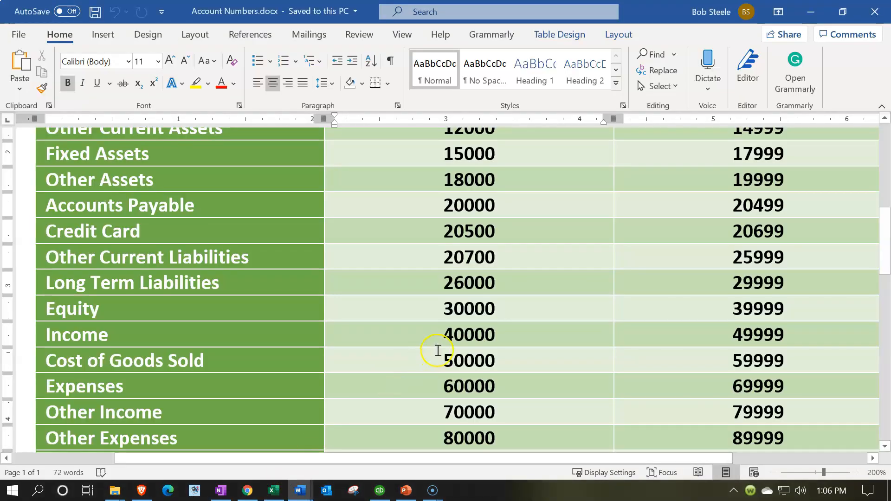
left_click(275, 491)
left_click(268, 327)
scroll(256, 306, "down", 4)
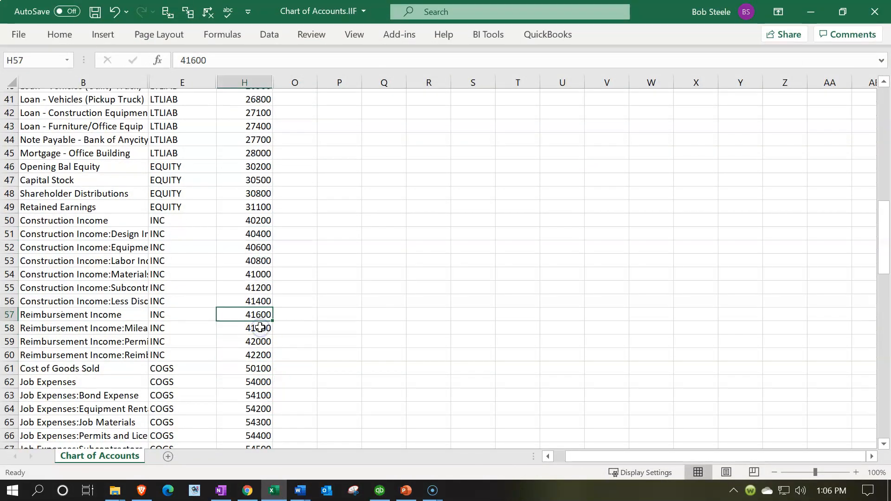
Check the Cost of Goods Sold range in the Word document and set its account number in H61 to 50200 in Excel.
left_click(236, 217)
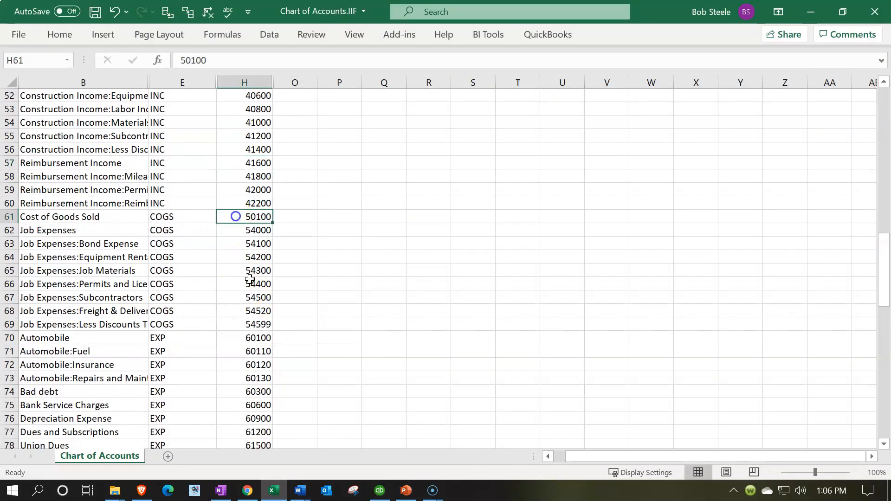
left_click(273, 490)
left_click(448, 360)
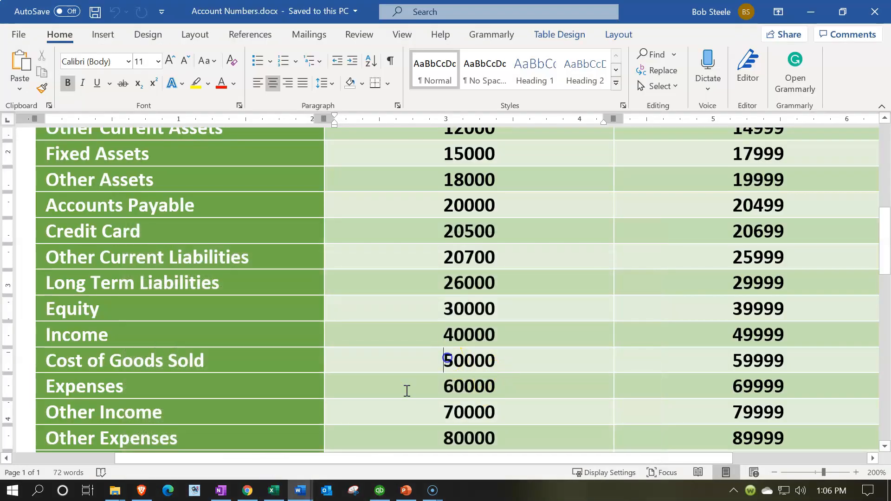
left_click(275, 488)
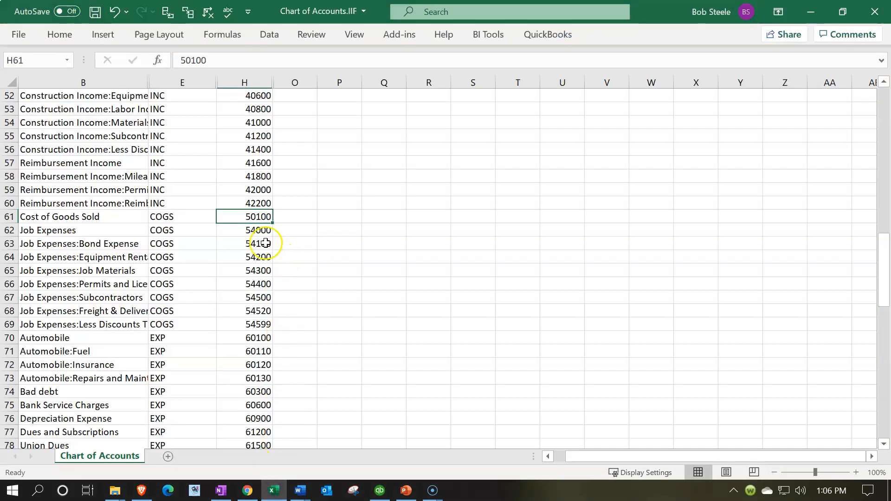
double_click(254, 217)
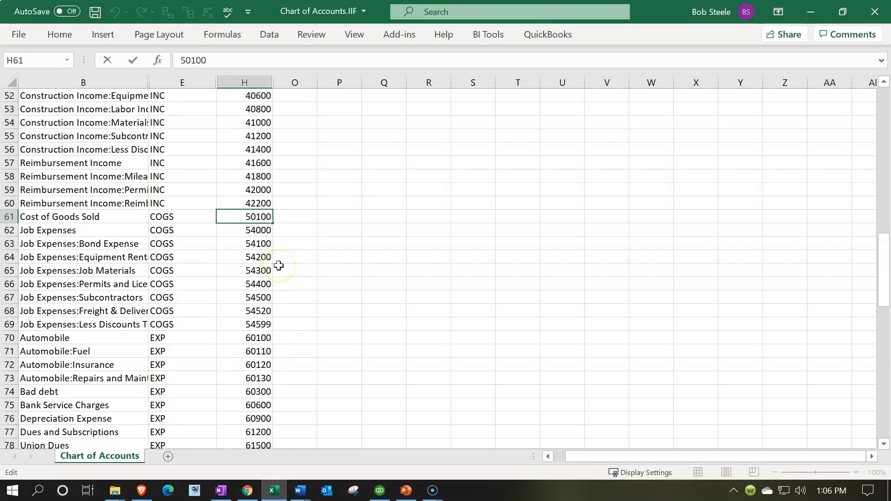
key("Delete")
type("2")
key("Return")
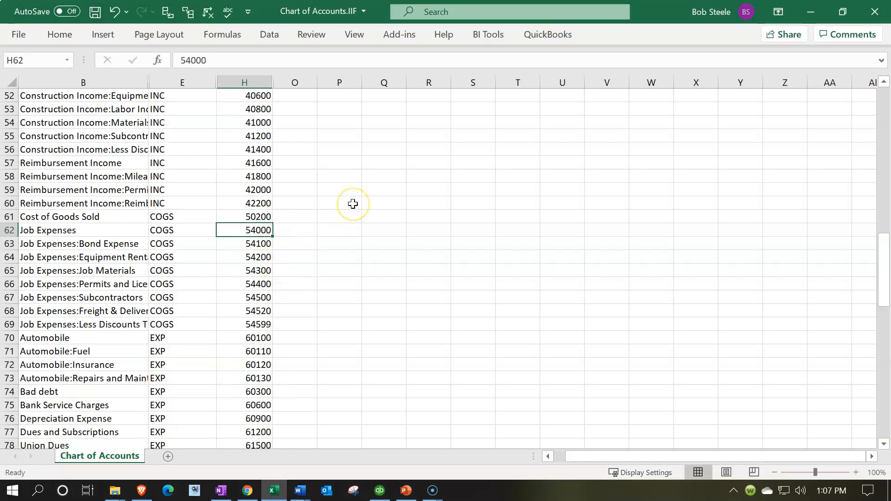
Set the Job Expenses number in H62 to 50500.
type("50")
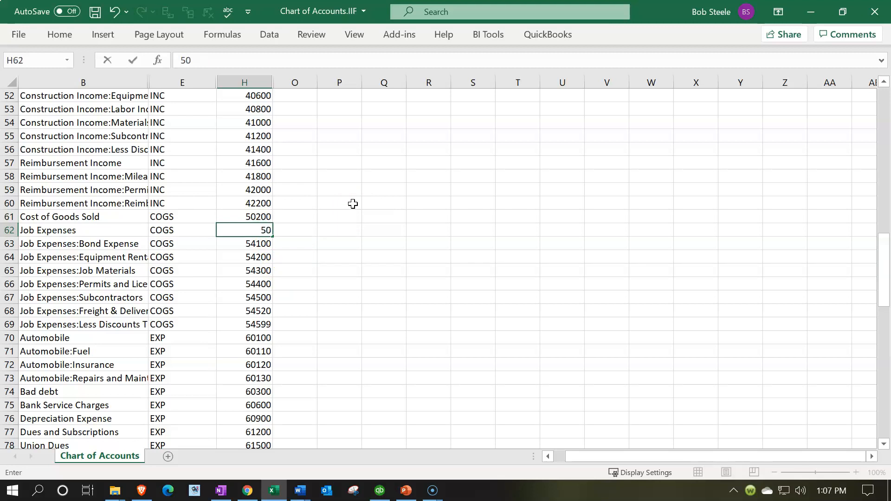
type("500")
key("Return")
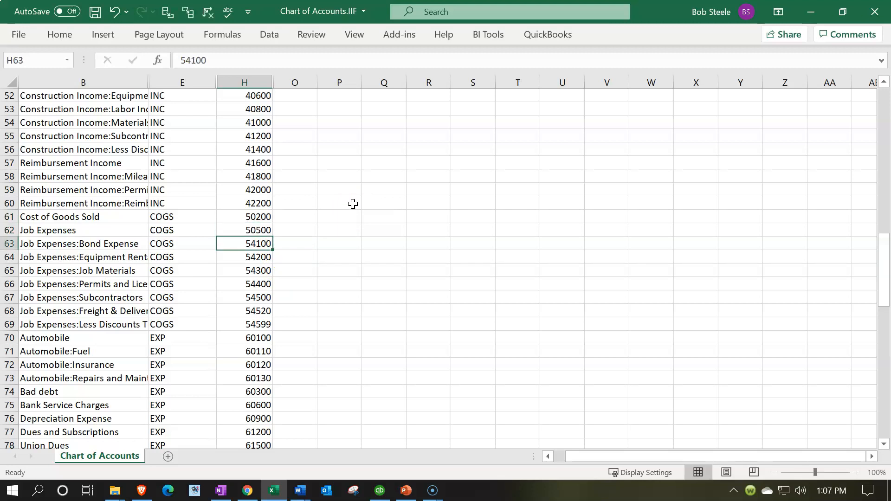
left_click(265, 219)
mouse_move(263, 225)
left_mouse_down()
mouse_move(272, 249)
mouse_move(269, 236)
left_mouse_up()
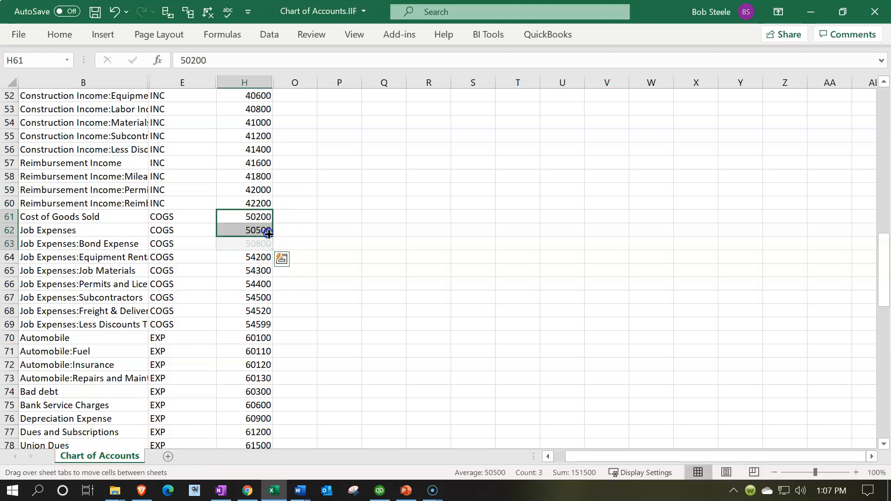
key("Down")
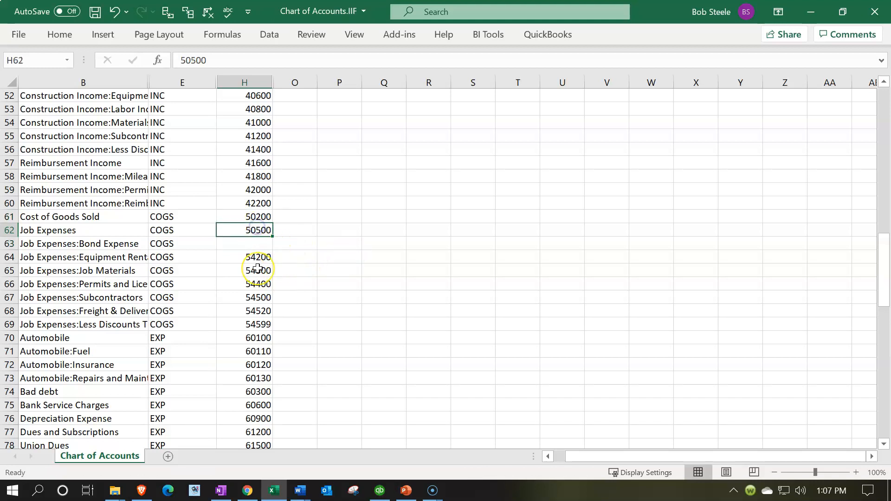
Set the Job Expenses:Bond Expense number in H63 to 50510.
key("Left")
key("Left")
key("Down")
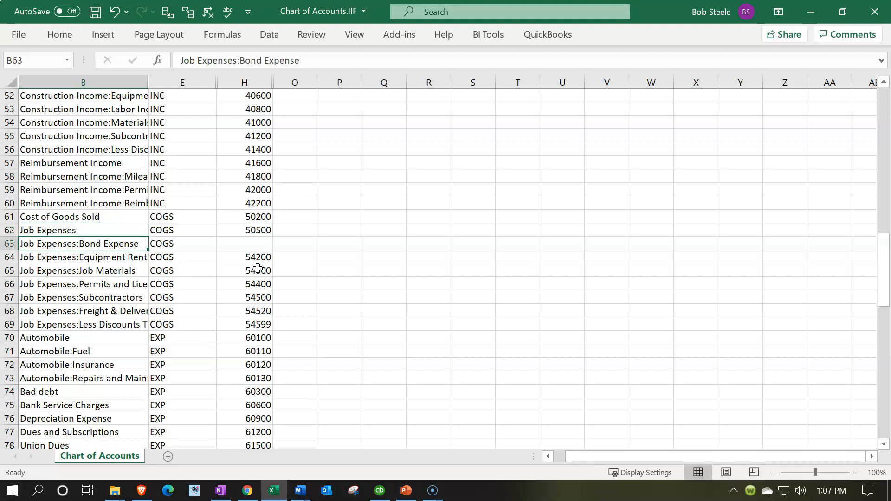
key("Right")
key("Right")
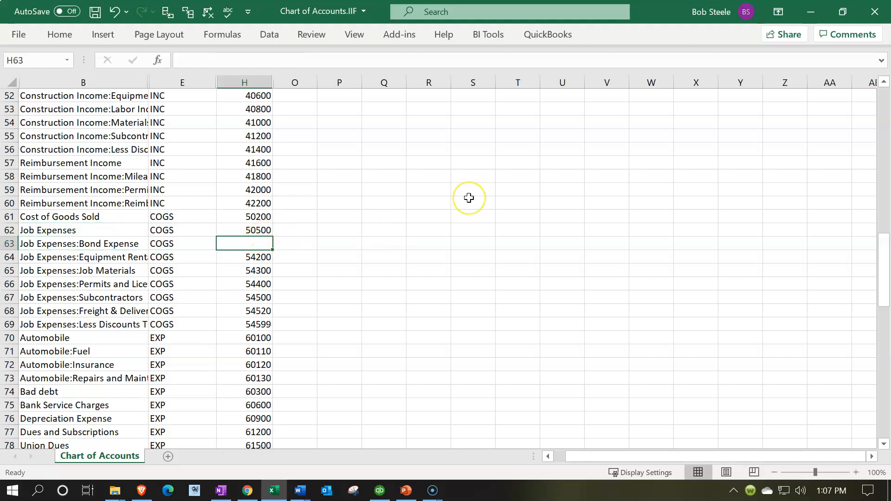
type("50510")
key("Return")
Set the number in H64 to 50520 and fill the H63:H64 series in steps of 10 down to H69, ending at 50570.
type("50520")
key("Return")
left_click_drag(253, 244, 274, 324)
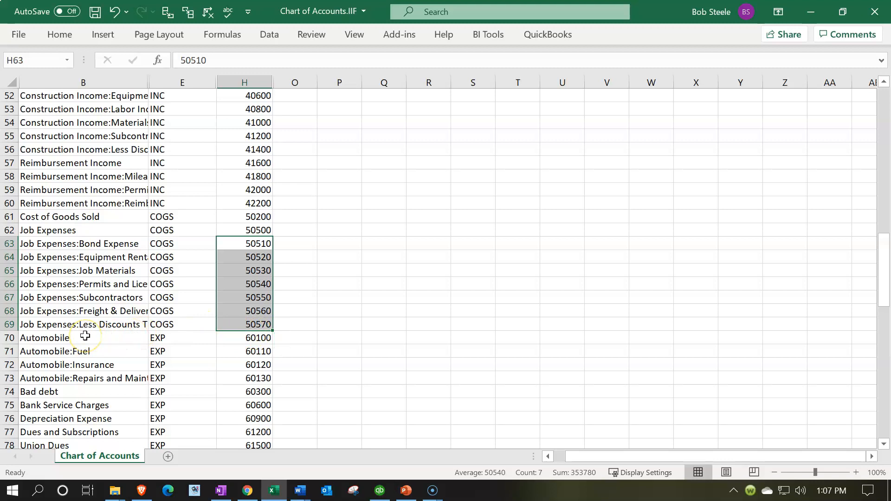
Check the Automobile number in H70 against the Expenses range in the Word document.
scroll(85, 335, "down", 3)
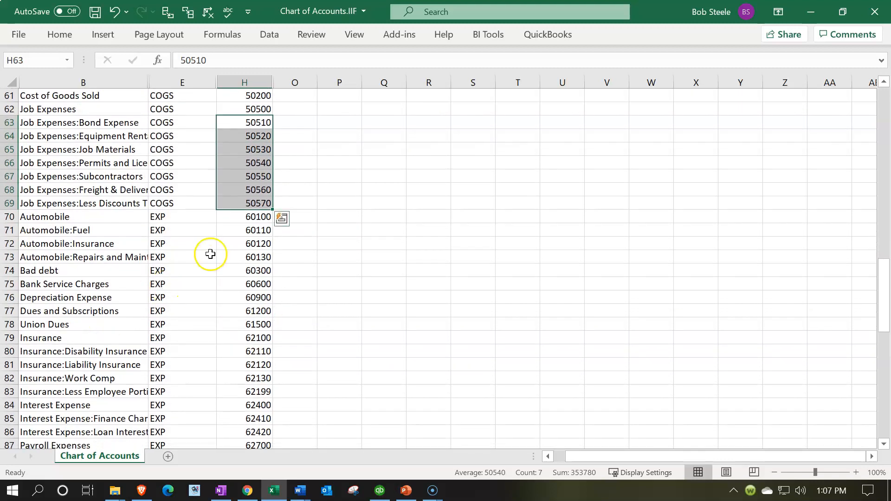
left_click(249, 216)
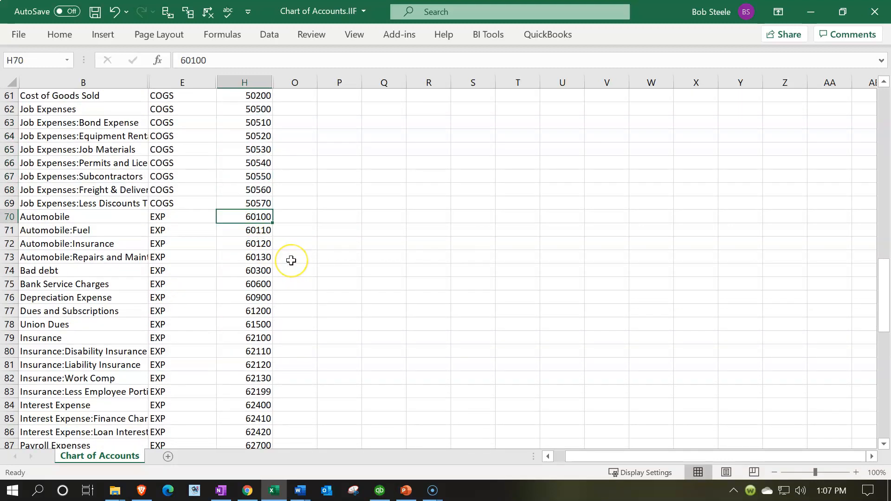
scroll(291, 260, "up", 2)
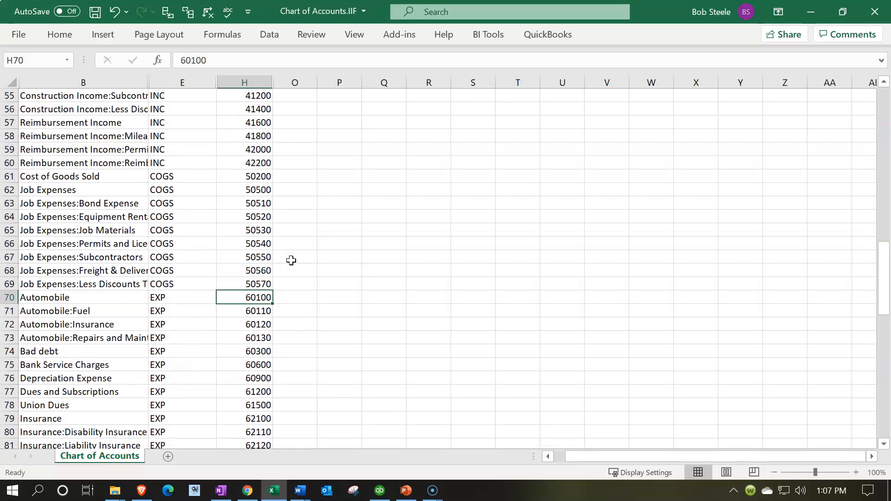
left_click(294, 487)
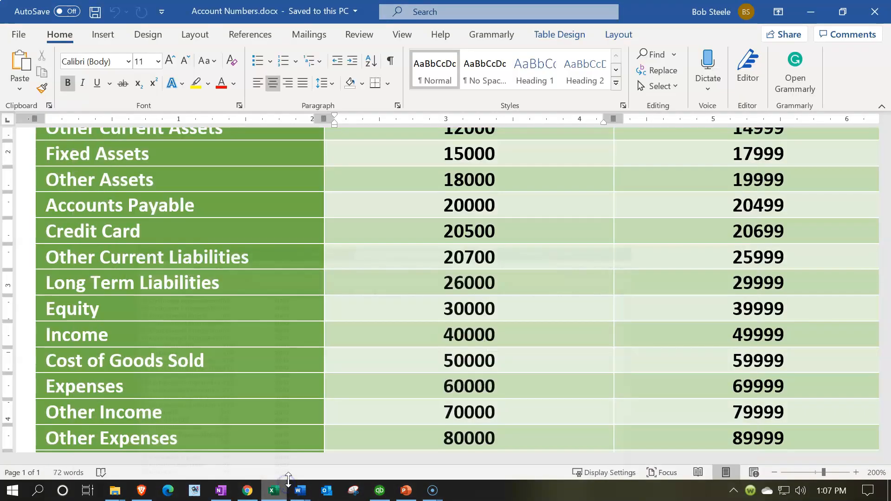
Check where the Expenses range starts in the Word document, and set the Automobile number in H70 of the Excel sheet to 60200.
scroll(455, 351, "down", 3)
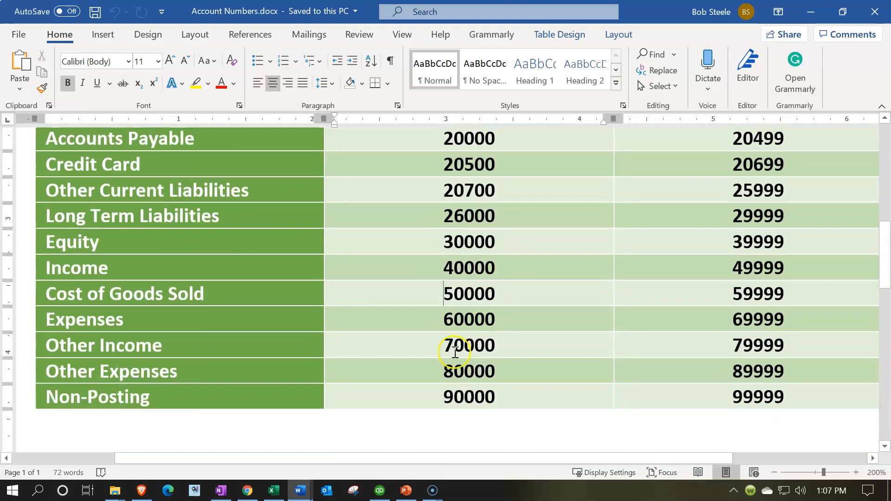
left_click(442, 319)
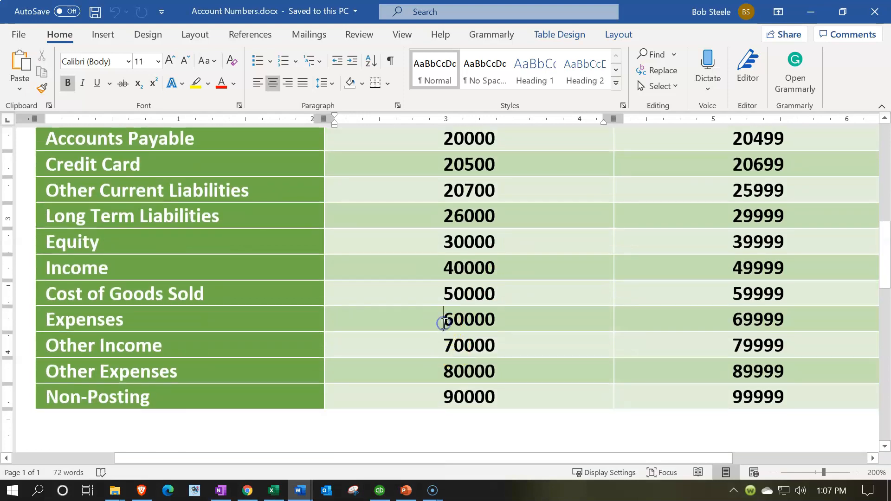
left_click(273, 491)
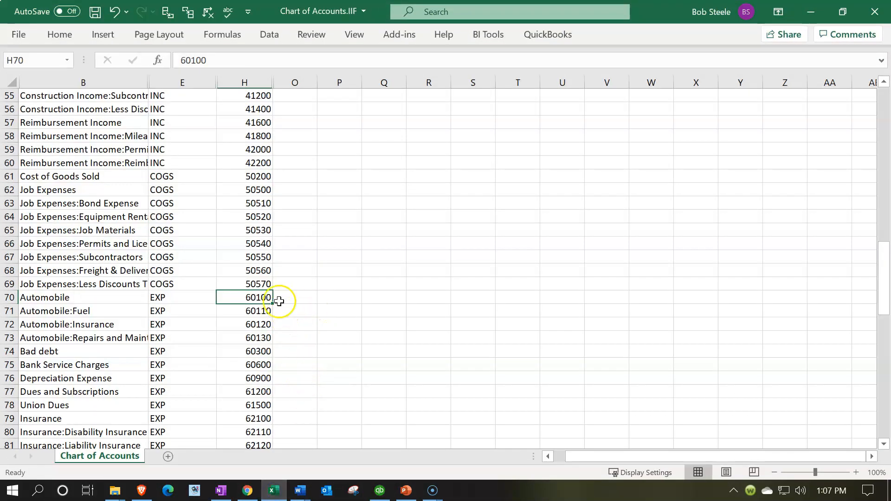
double_click(265, 297)
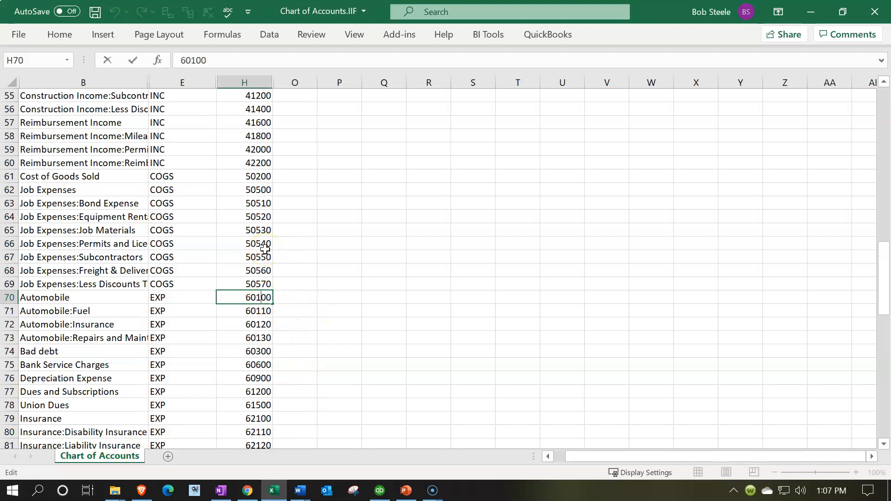
key("BackSpace")
type("2")
key("Return")
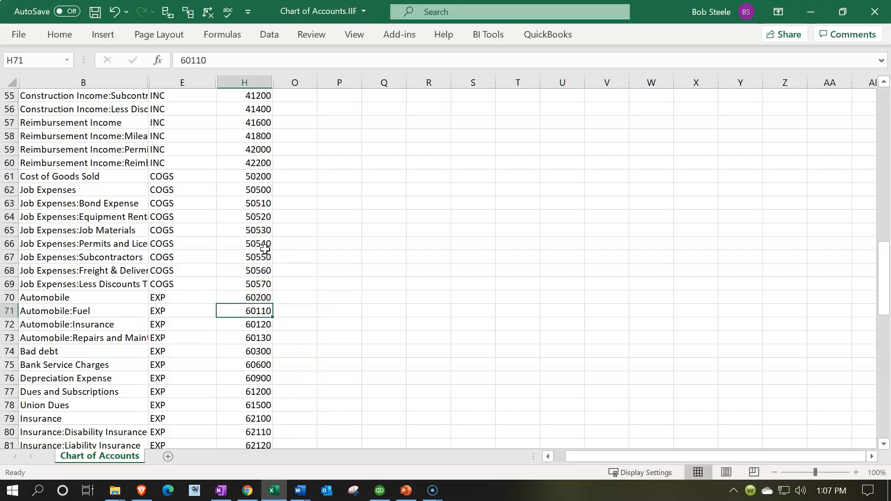
Set the Automobile:Fuel number in H71 to 60500.
double_click(255, 311)
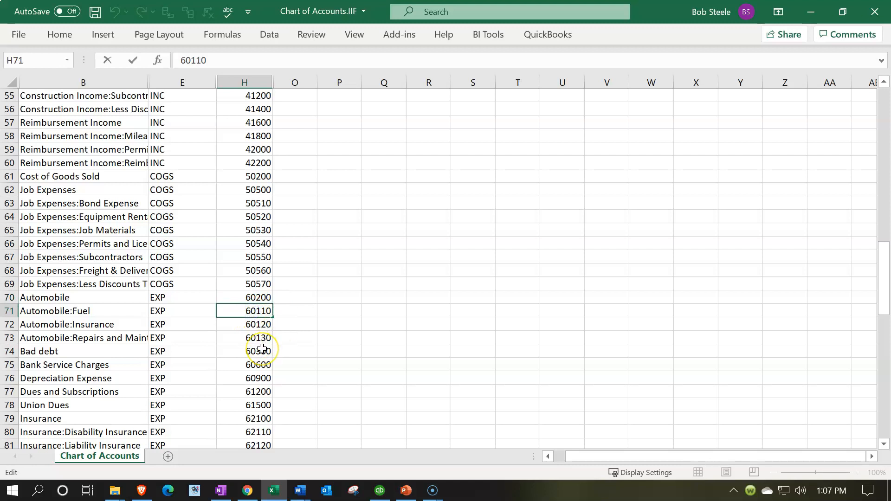
key("BackSpace")
key("BackSpace")
key("BackSpace")
type("500")
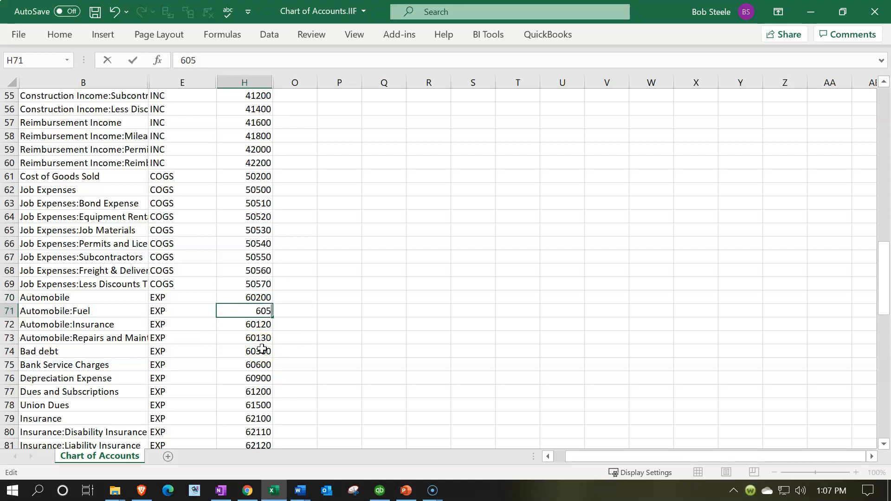
key("Return")
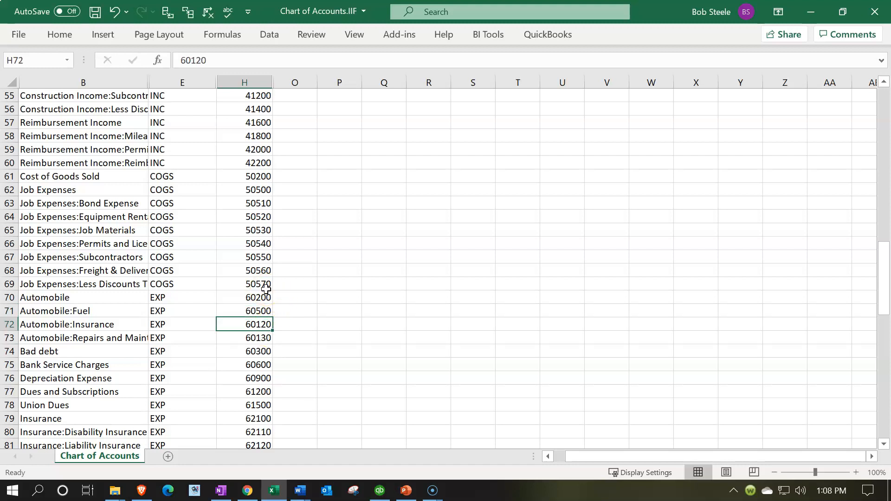
Number the Automobile subaccounts in H71:H73 as 60210, 60220 and 60230.
left_click(269, 312)
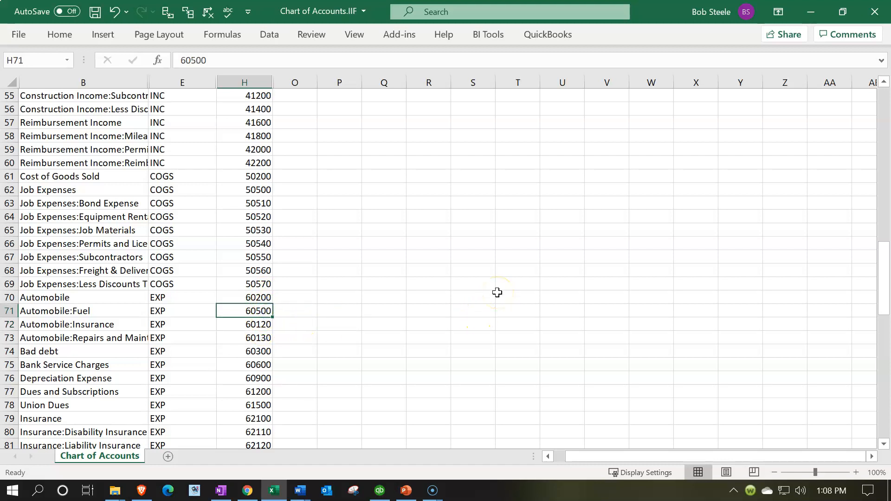
type("60210")
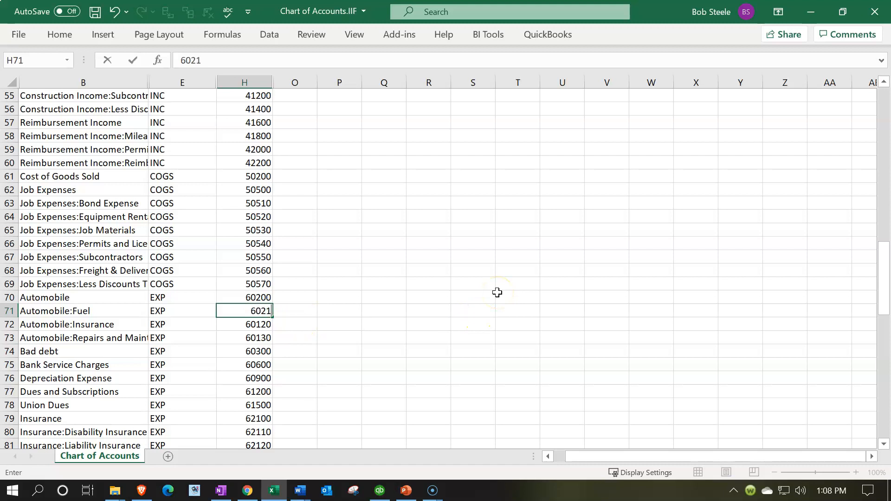
key("Return")
type("60220")
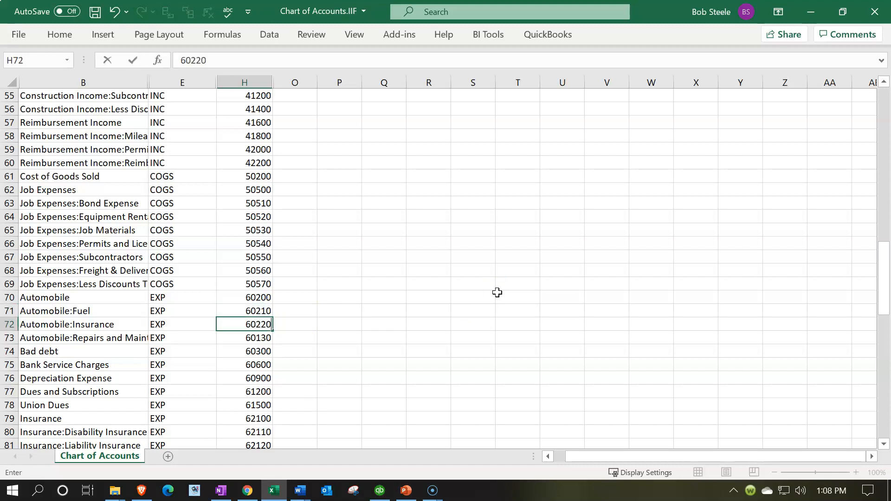
key("Return")
type("60230")
key("Return")
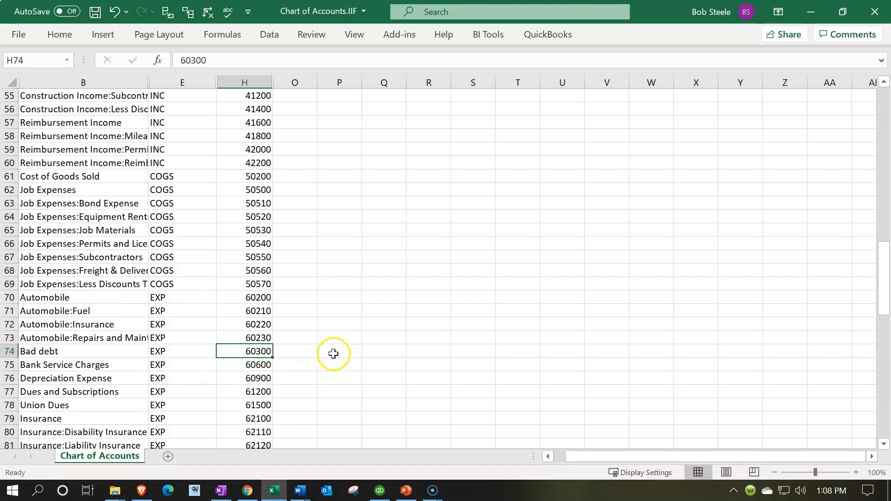
Set the Bad debt number in H74 to 60500 and the Bank Service Charges number in H75 to 60800.
type("6")
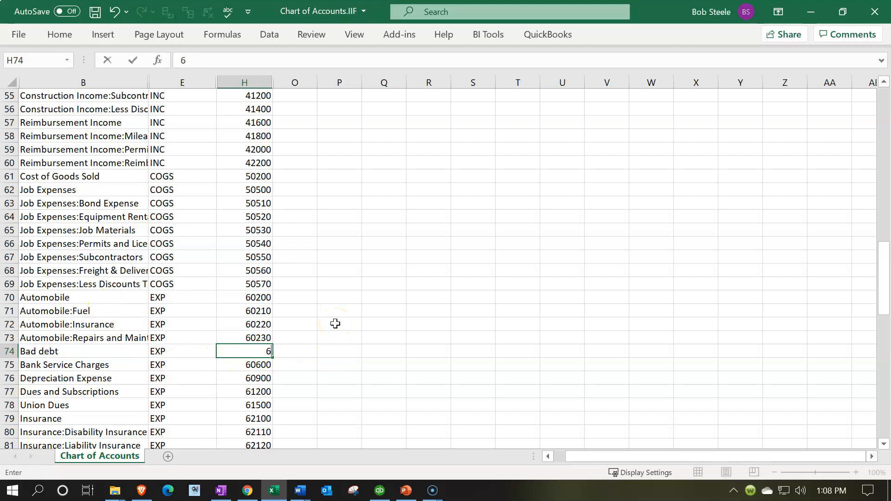
type("0500")
key("Return")
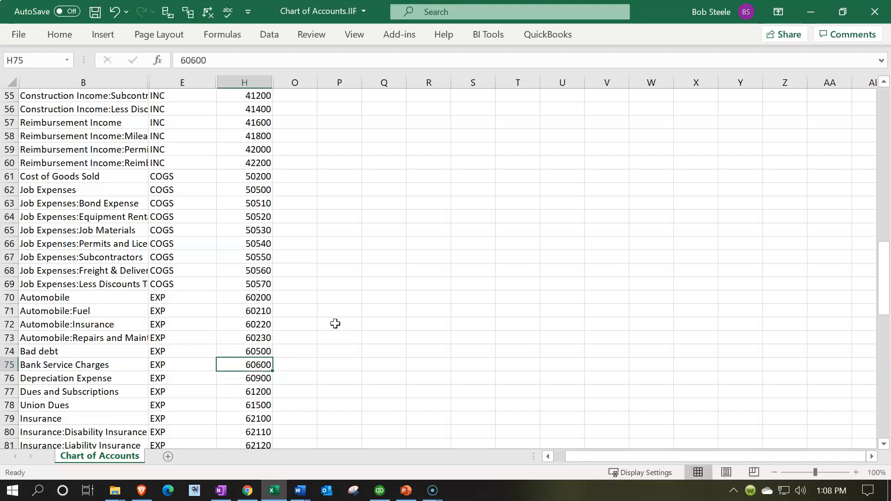
type("60800")
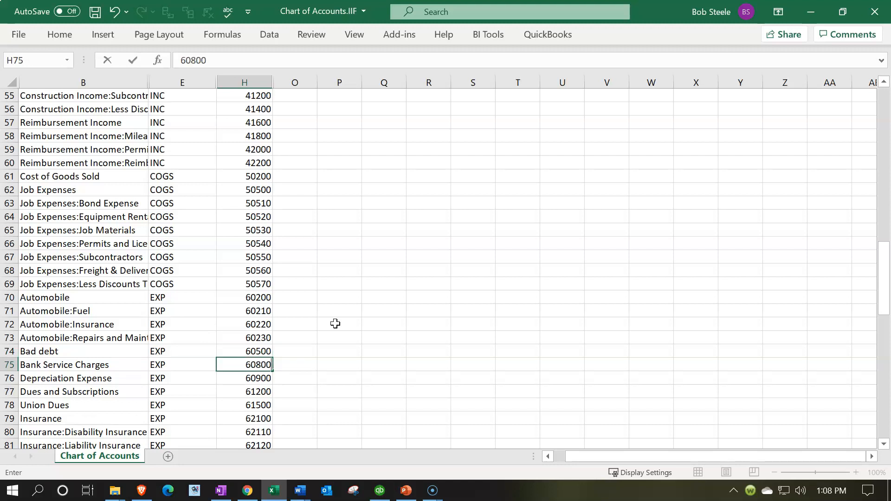
key("Return")
Fill the H75:H76 series in steps of 100 down to the Insurance account in H79, ending at 61200.
scroll(335, 323, "down", 2)
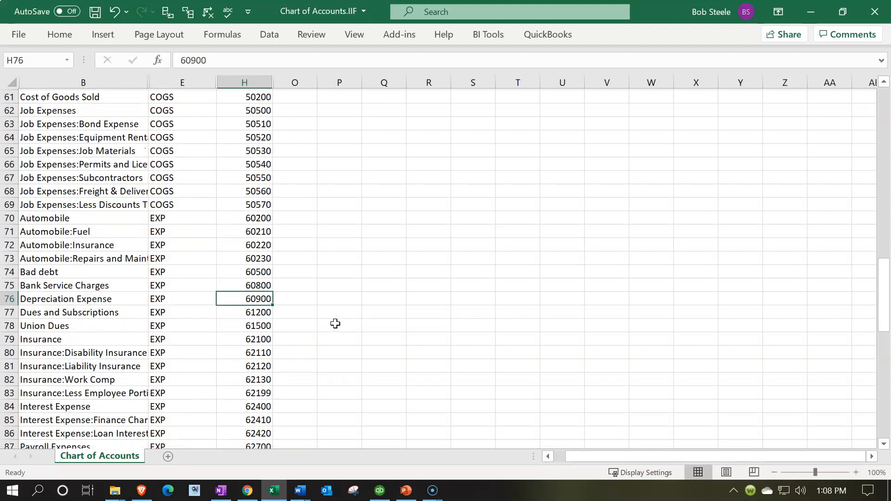
left_click_drag(265, 283, 265, 298)
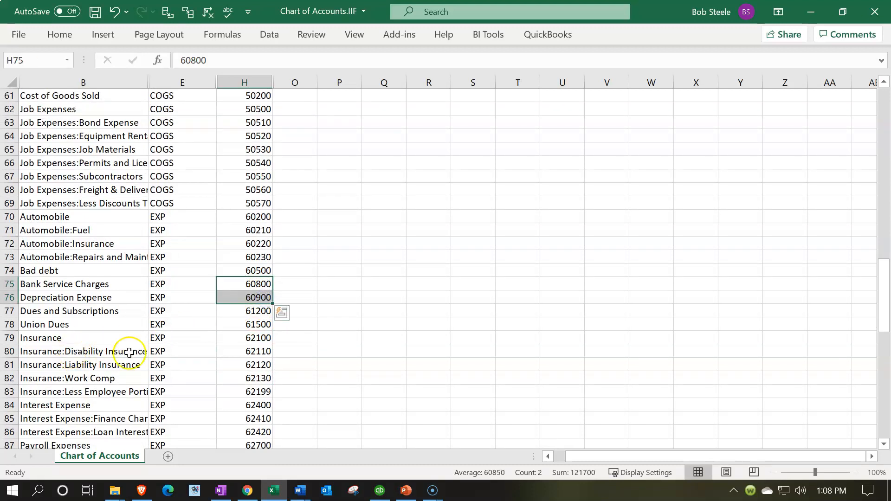
left_click_drag(272, 304, 271, 338)
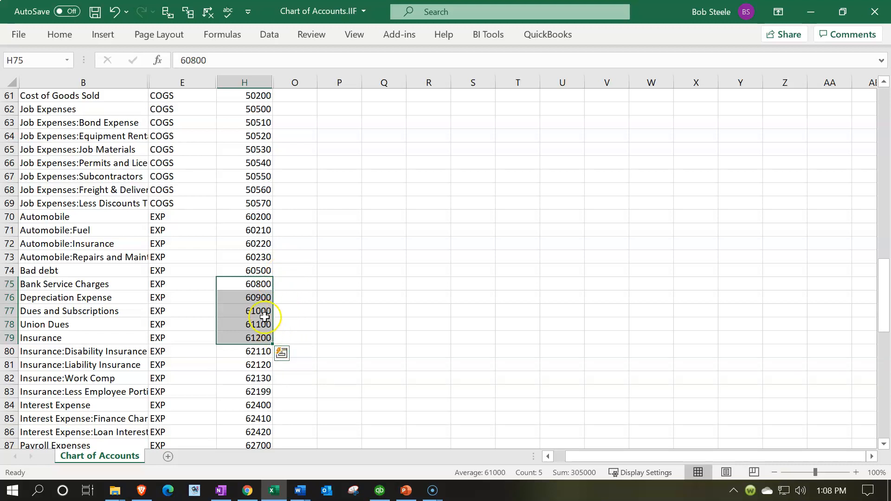
Number the Disability, Liability and Work Comp insurance subaccounts in H80:H82 as 61210, 61220 and 61230.
scroll(258, 322, "down", 1)
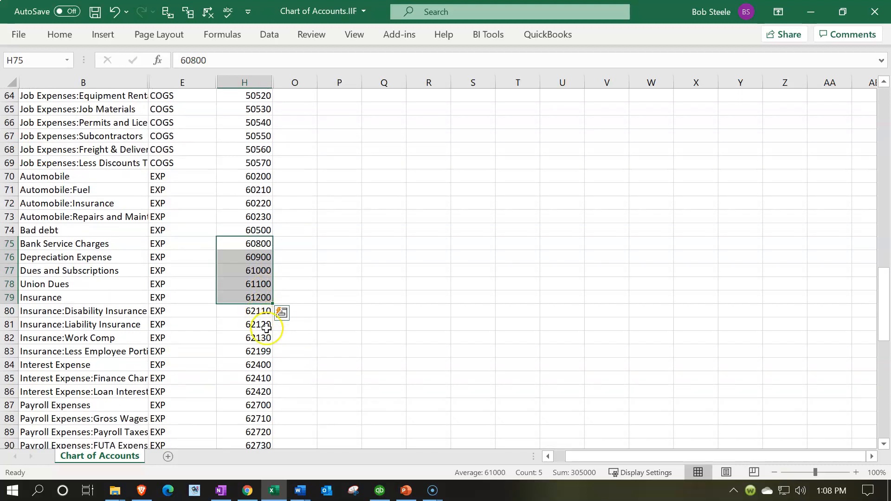
left_click(248, 311)
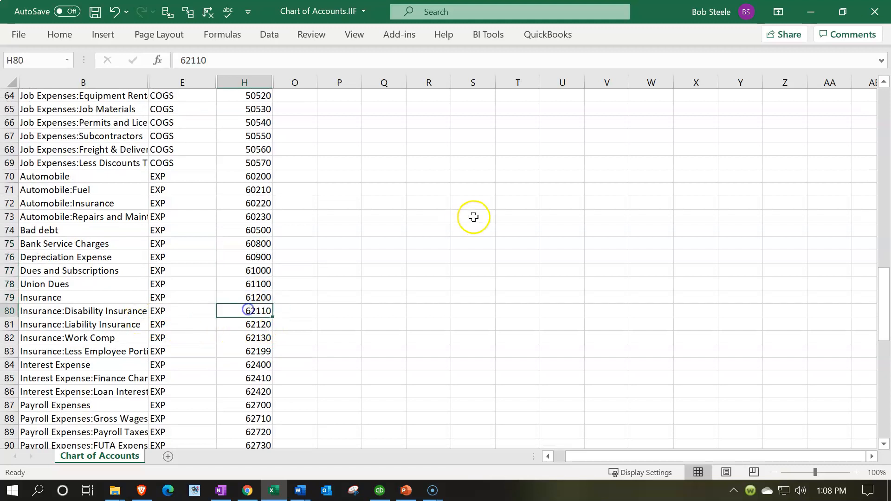
type("61210")
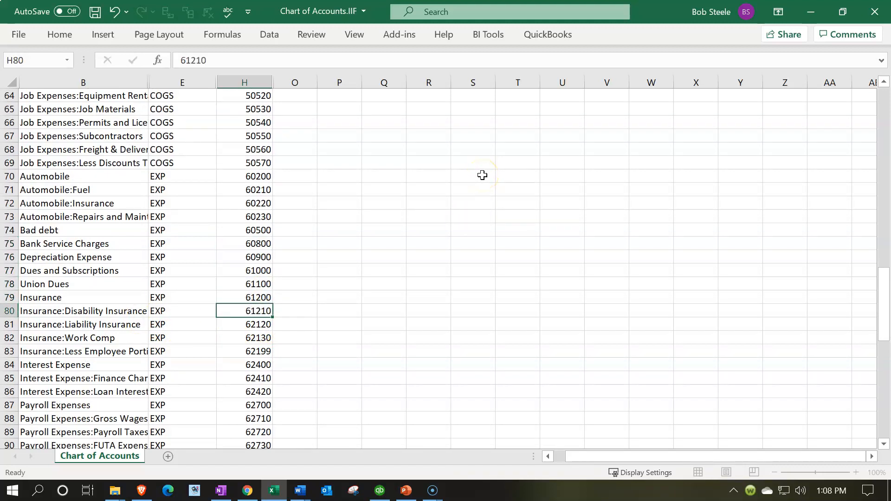
key("Return")
type("61")
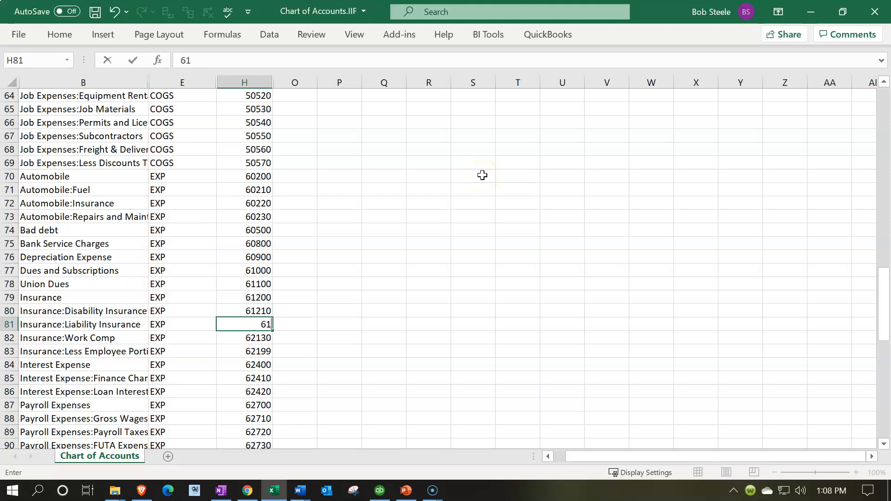
type("220")
key("Return")
type("61230")
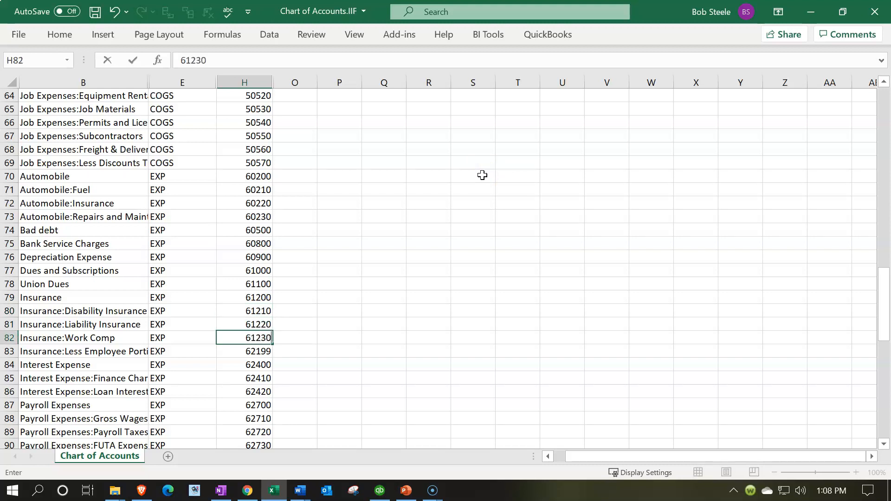
key("Return")
Set the number of the last Insurance subaccount in H83 to 61240.
scroll(480, 214, "down", 1)
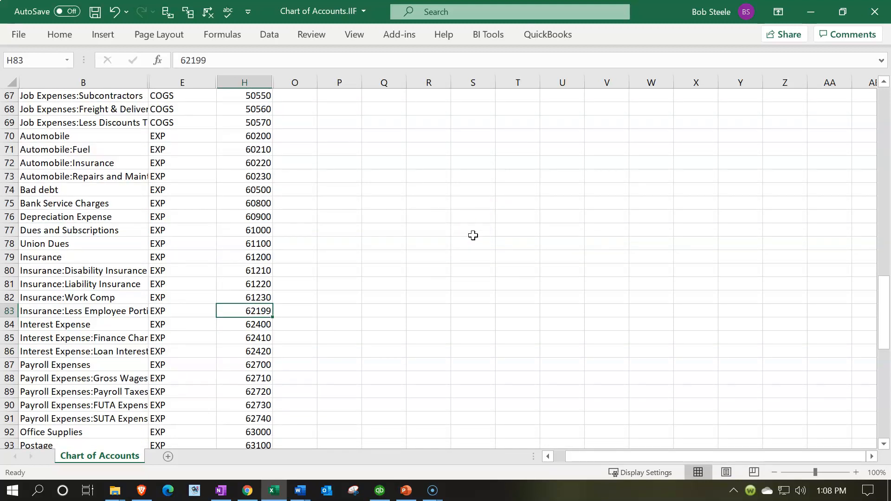
type("6")
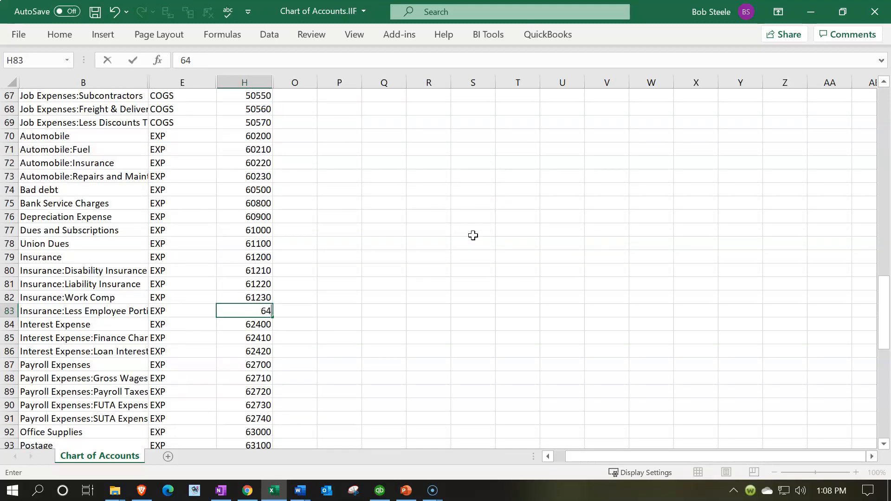
type("4")
left_click_drag(251, 309, 347, 317)
type("61240")
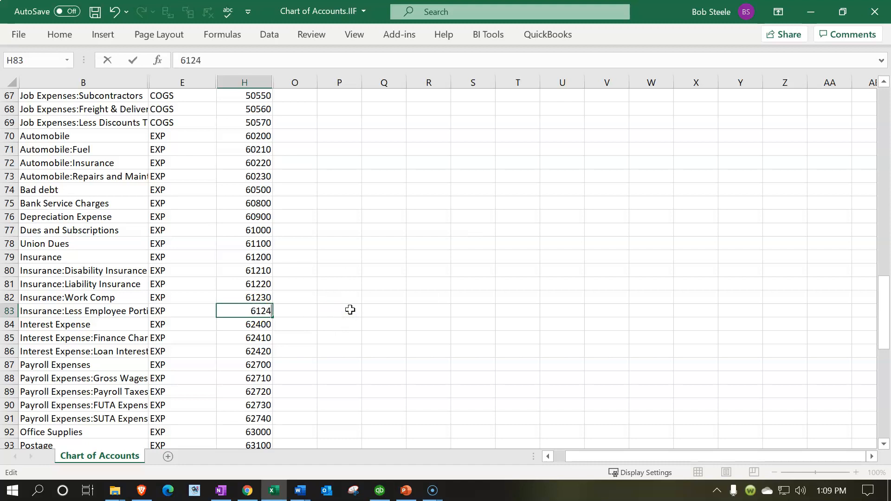
key("Return")
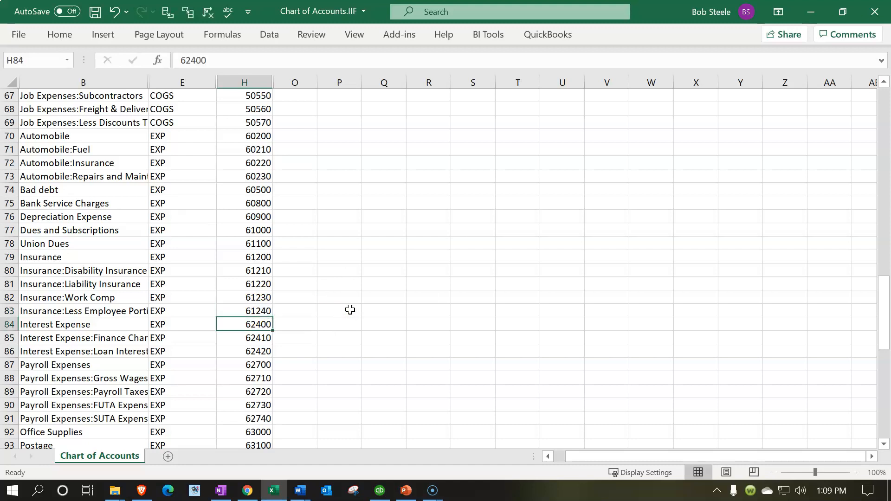
Set the Interest Expense number in H84 to 61500.
type("61500")
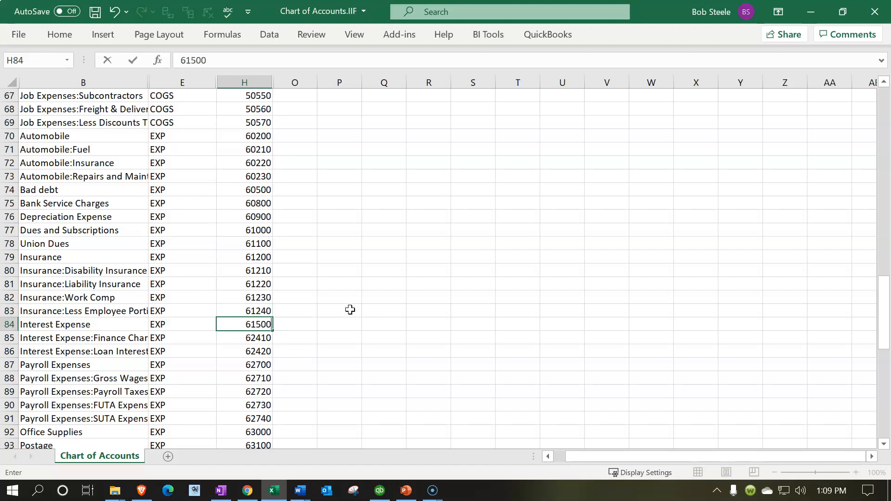
key("Return")
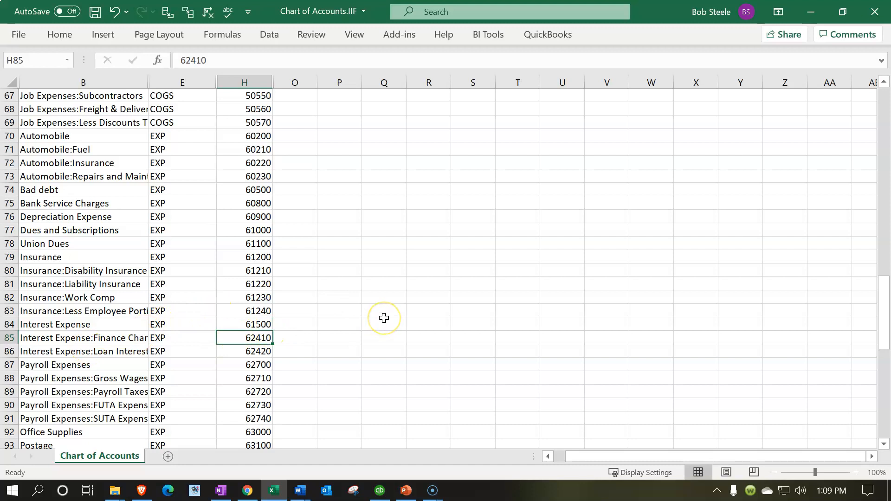
Number the two Interest Expense subaccounts in H85:H86 as 61510 and 61520.
type("61510")
key("Return")
type("6")
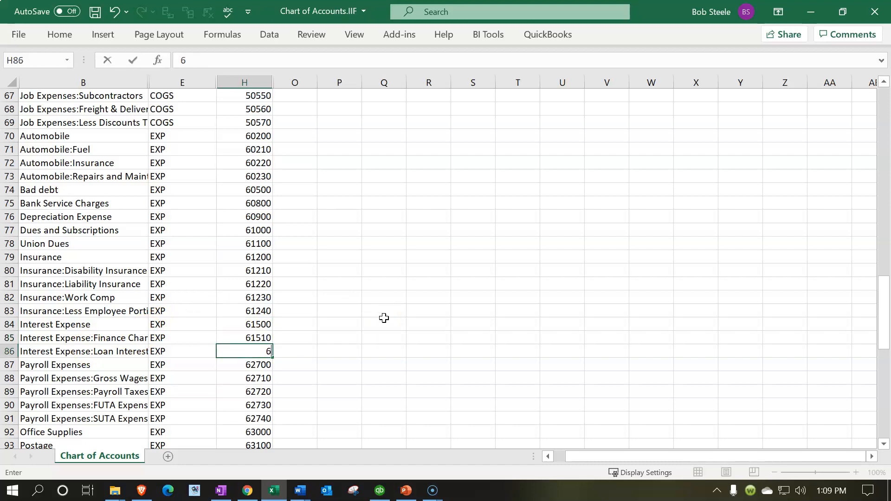
type("1520")
key("Return")
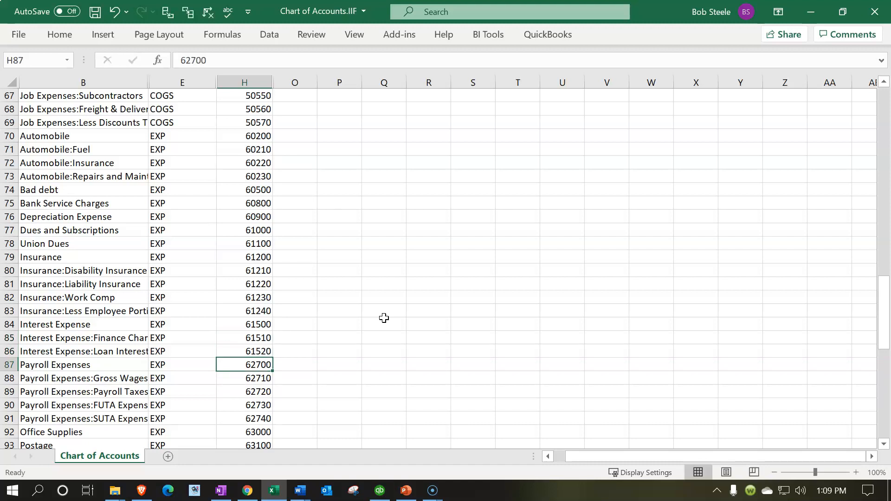
Set the Payroll Expenses number in H87 to 61800.
scroll(384, 317, "down", 2)
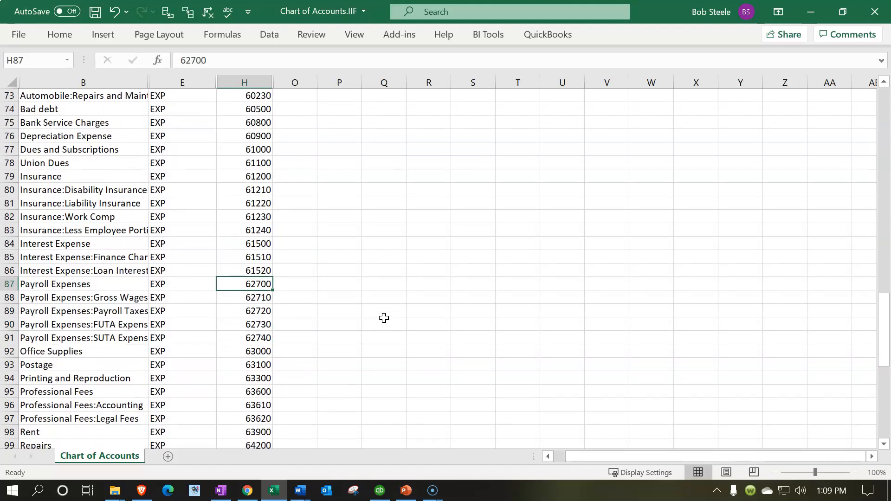
type("61800")
key("Return")
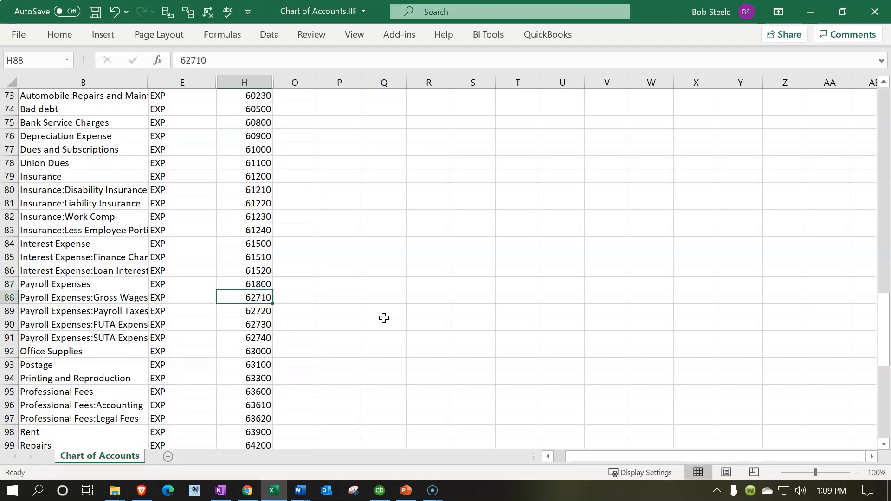
Number the Gross Wages, Payroll Taxes and FUTA subaccounts of Payroll Expenses in H88:H90 as 61810, 61820 and 61830.
type("61810")
key("Return")
type("61820")
key("Return")
type("6")
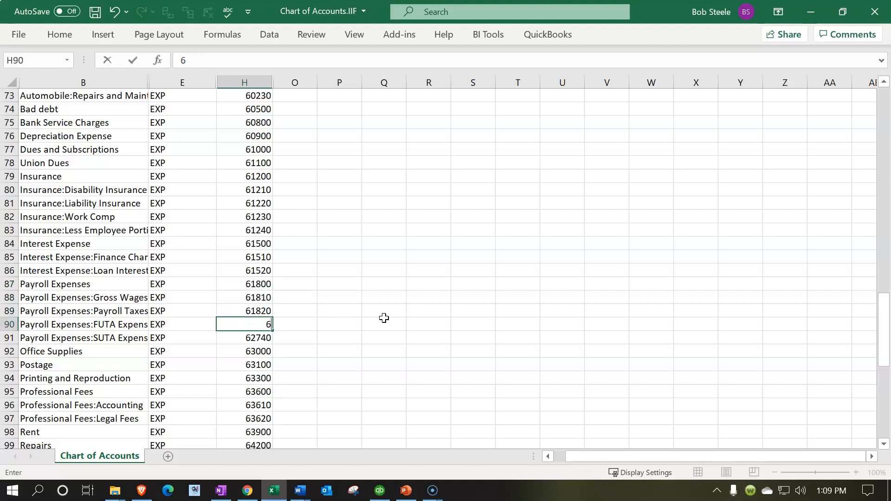
type("1830")
key("Return")
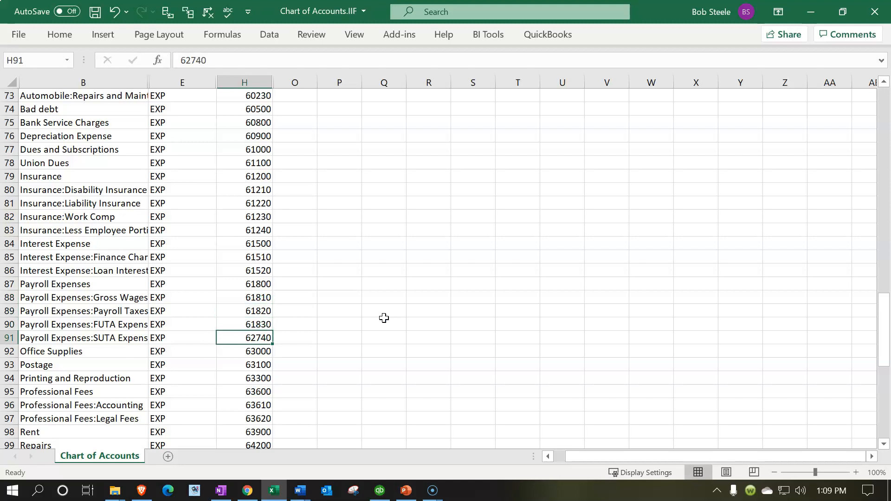
Set the SUTA Expense subaccount number of Payroll Expenses in H91 to 61840.
type("61")
type("40")
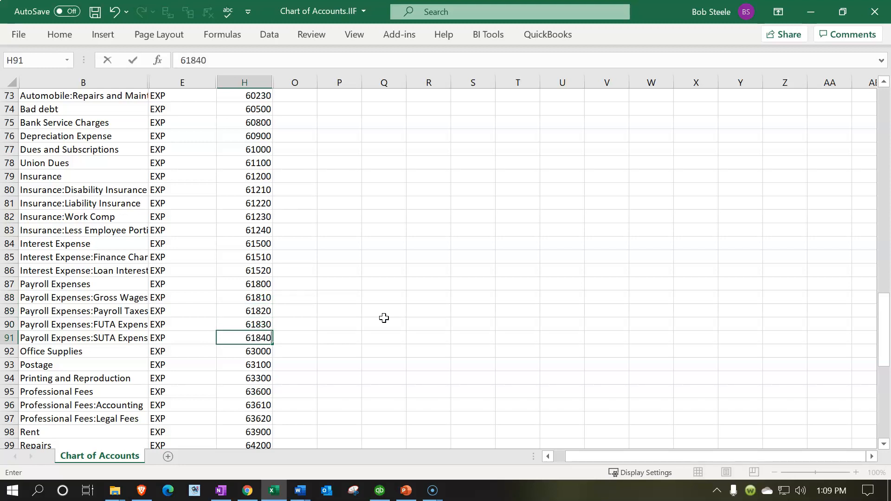
key("Return")
Set the Office Supplies number in H92 to 62100.
type("6")
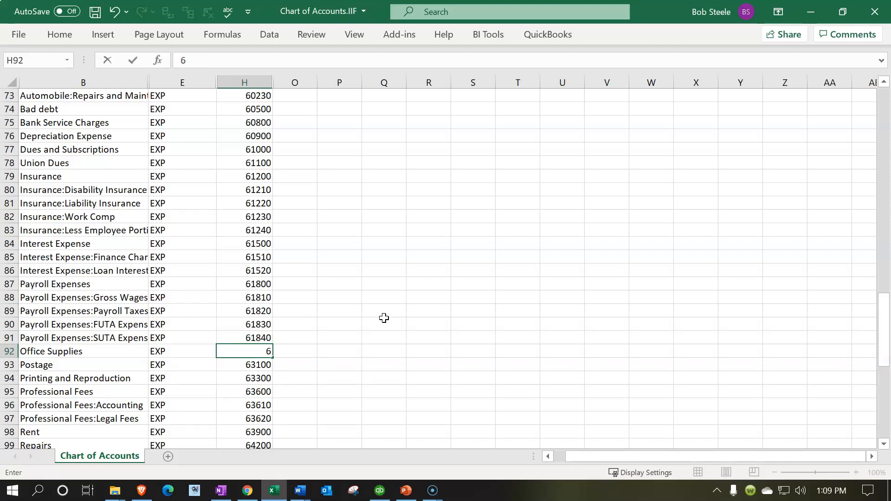
type("210")
key("Return")
key("Up")
scroll(324, 371, "down", 1)
key("F2")
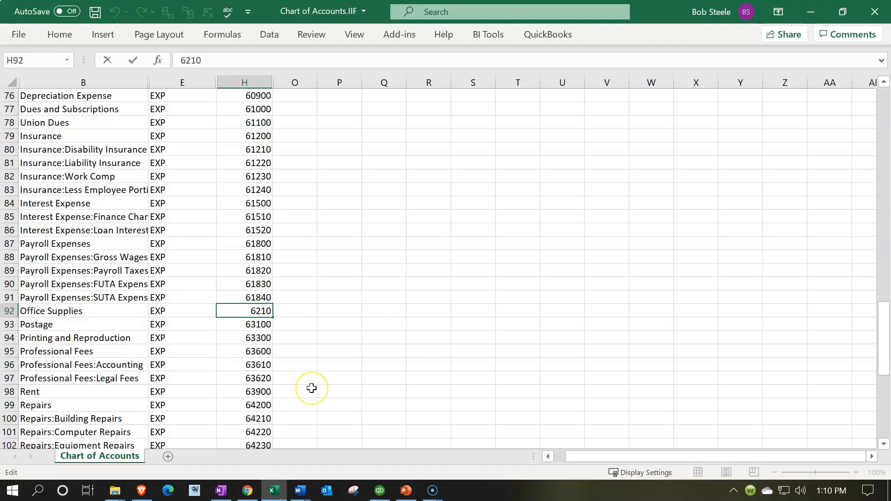
type("0")
key("Return")
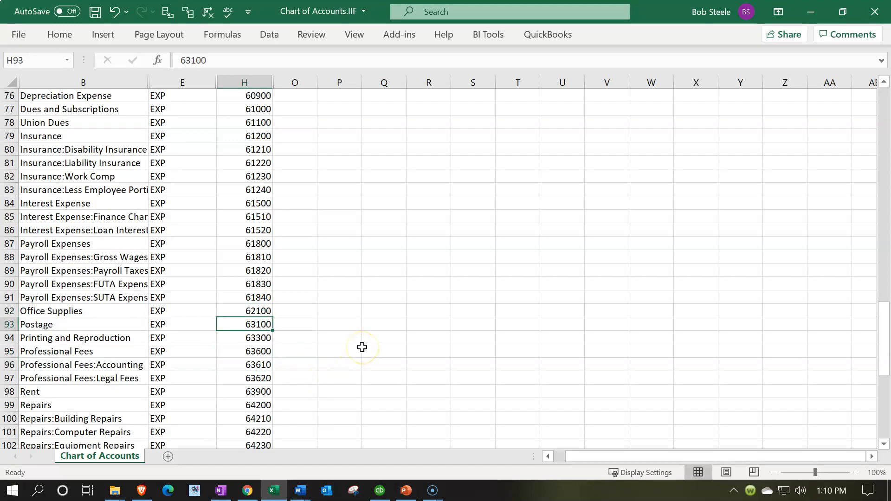
Set the Postage number in H93 to 62400 and extend the H92:H93 series through Professional Fees in H95.
type("62")
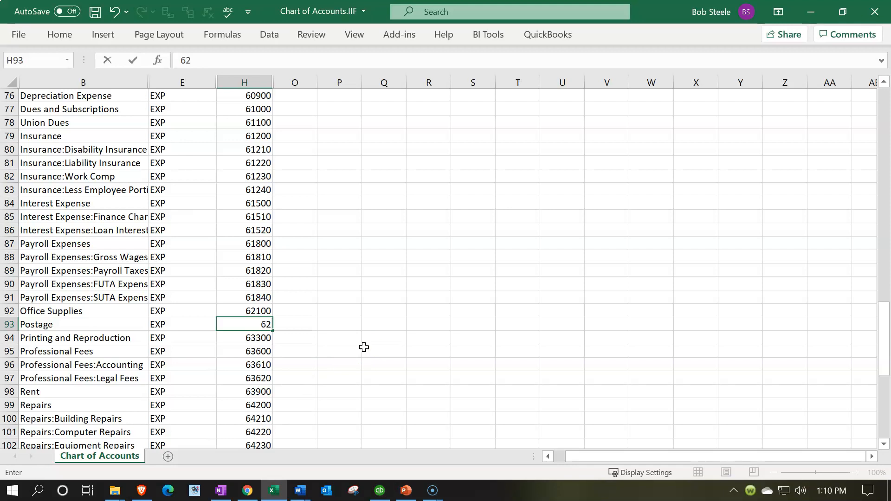
type("400")
key("Return")
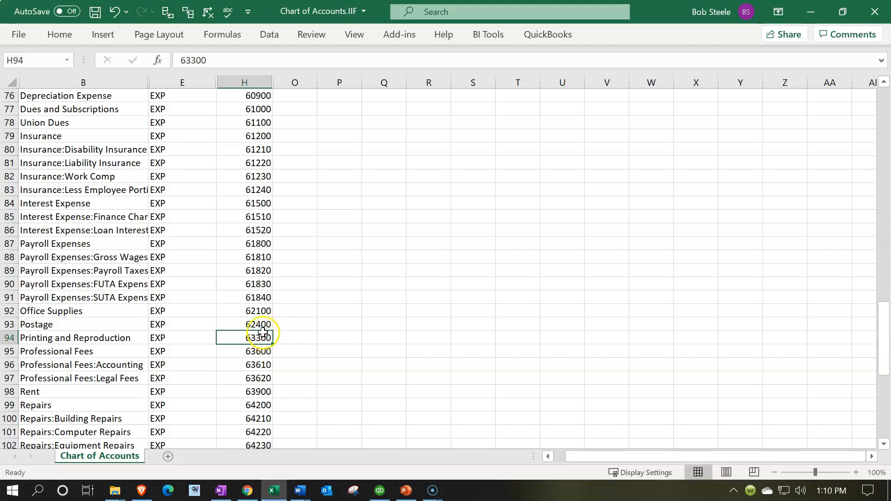
left_click_drag(260, 310, 270, 355)
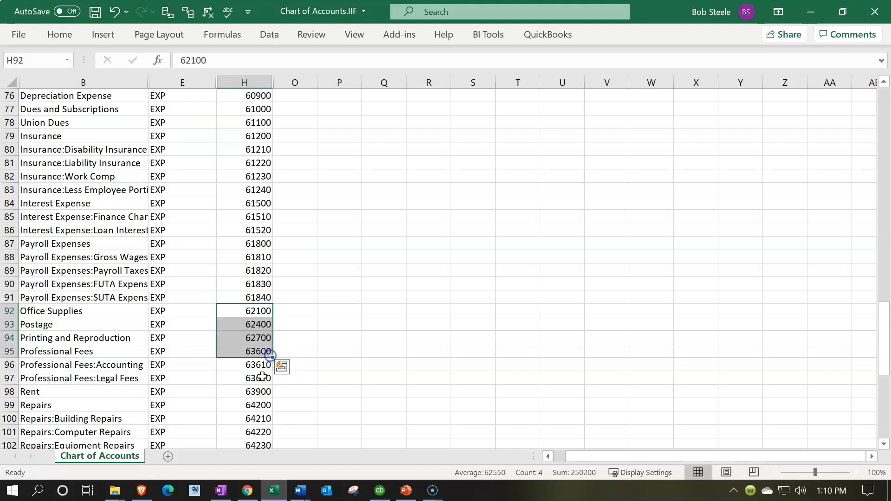
scroll(228, 387, "down", 2)
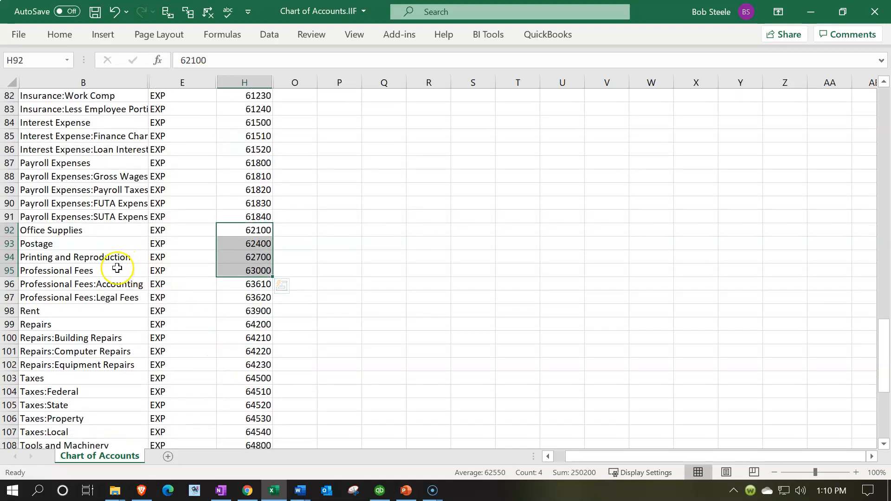
Number the Accounting and Legal Fees subaccounts of Professional Fees in H96:H97 as 63010 and 63020.
left_click(259, 283)
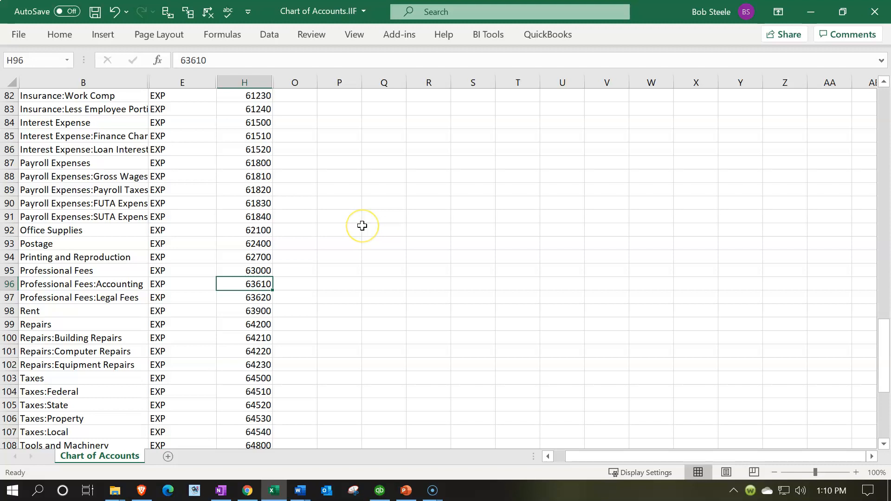
type("63010")
key("Return")
type("63")
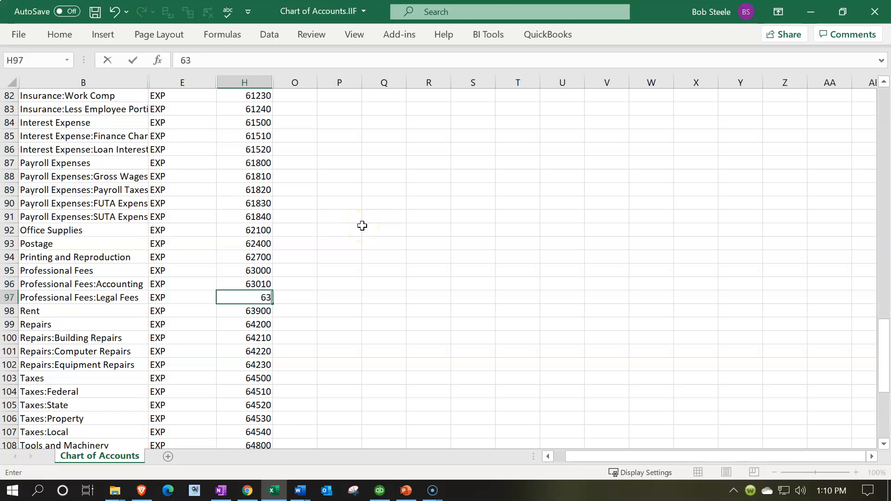
type("020")
key("Return")
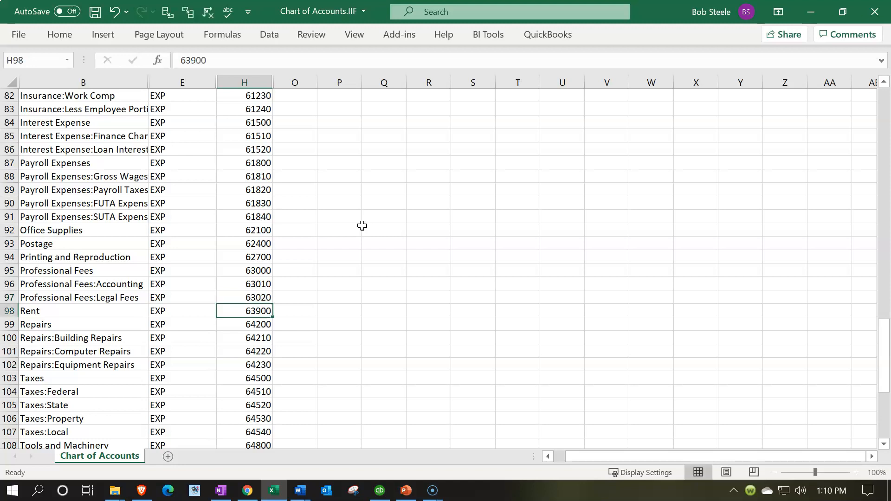
Set the Rent number in H98 to 63300 and the Repairs number in H99 to 63600.
type("63")
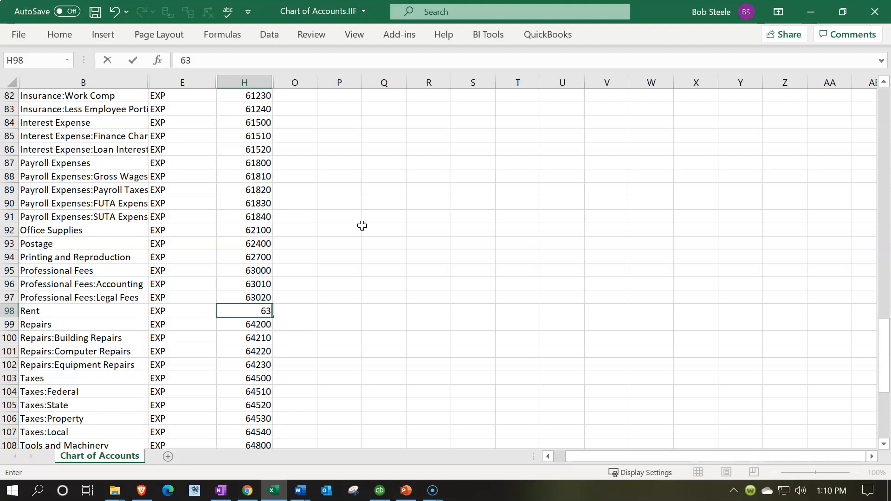
type("300")
key("Return")
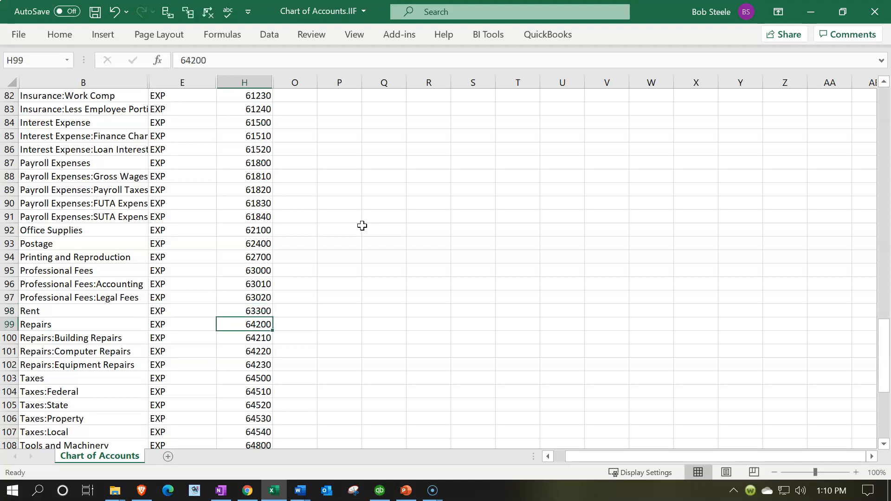
type("6")
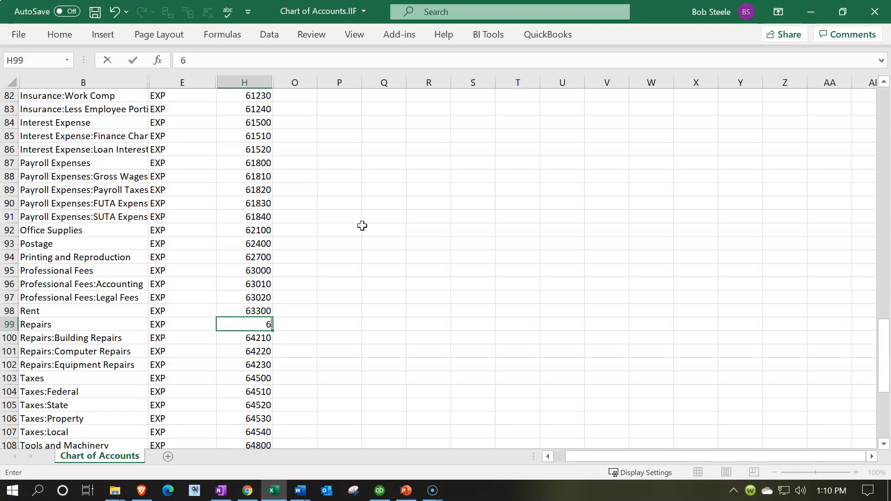
type("3600")
key("Return")
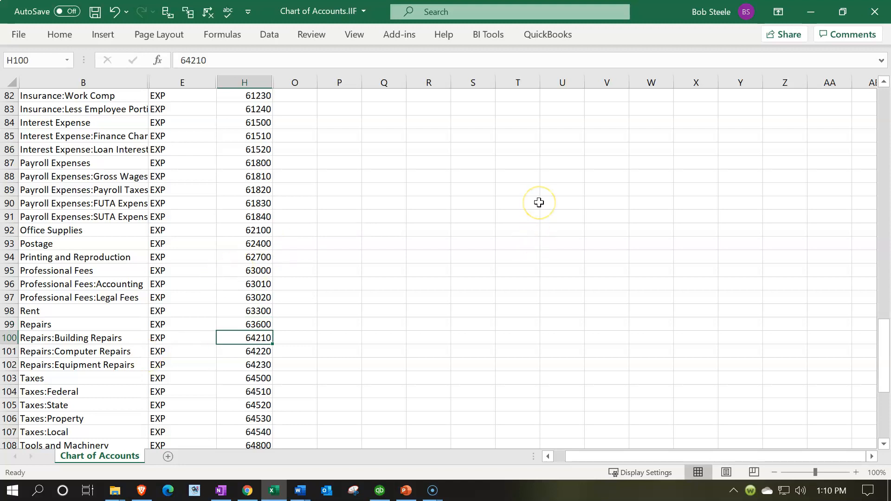
Number the Building, Computer and Equipment Repairs subaccounts in H100:H102 as 63610, 63620 and 63630.
type("63610")
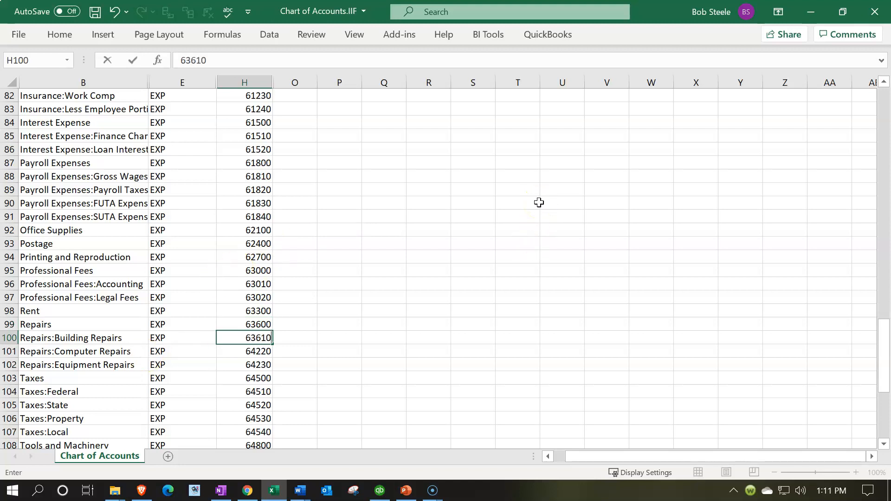
key("Return")
type("63620")
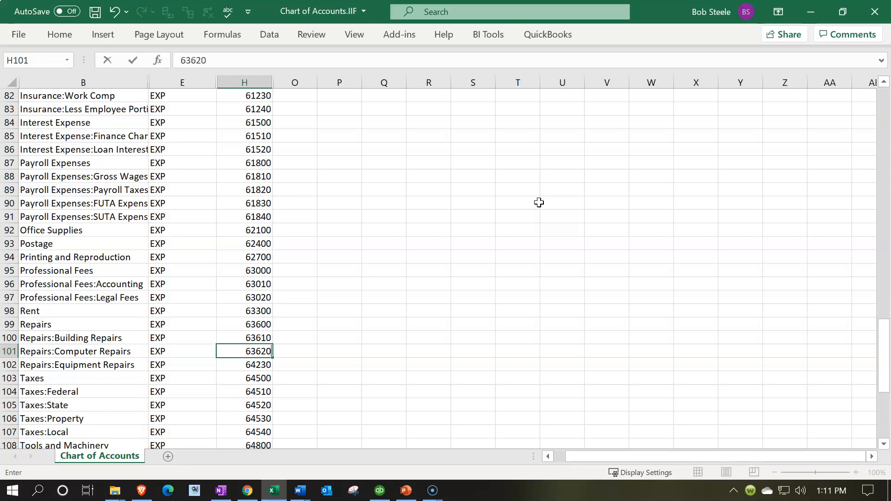
key("Return")
type("636")
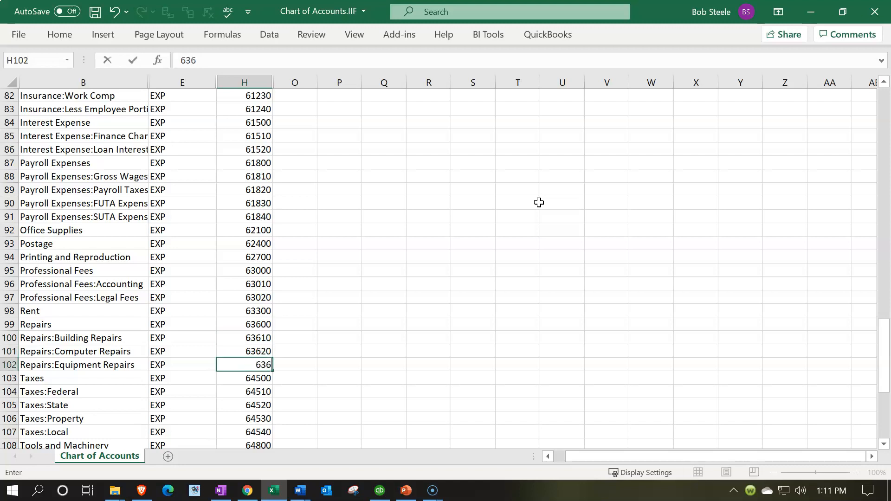
type("30")
key("Return")
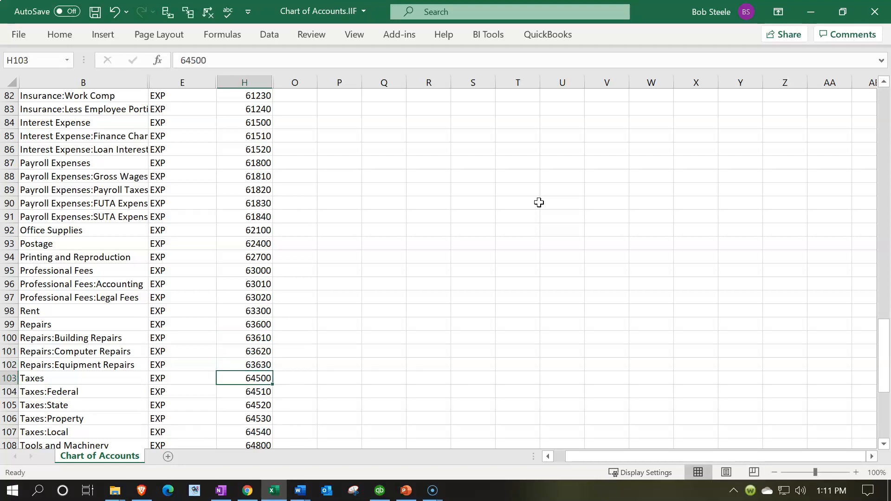
Set the Taxes number in H103 to 63900.
type("63900")
key("Return")
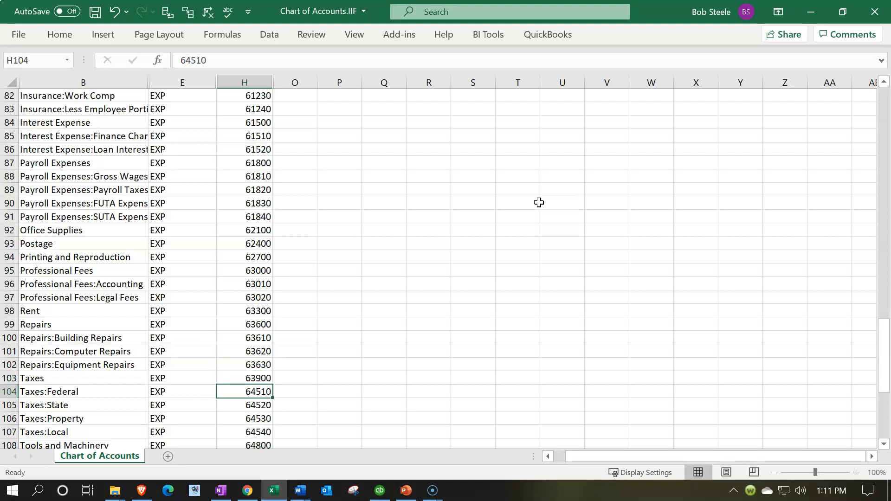
Number the Federal, State, Property and Local subaccounts of Taxes in H104:H107 as 63910, 63920, 63930 and 63940.
type("63910")
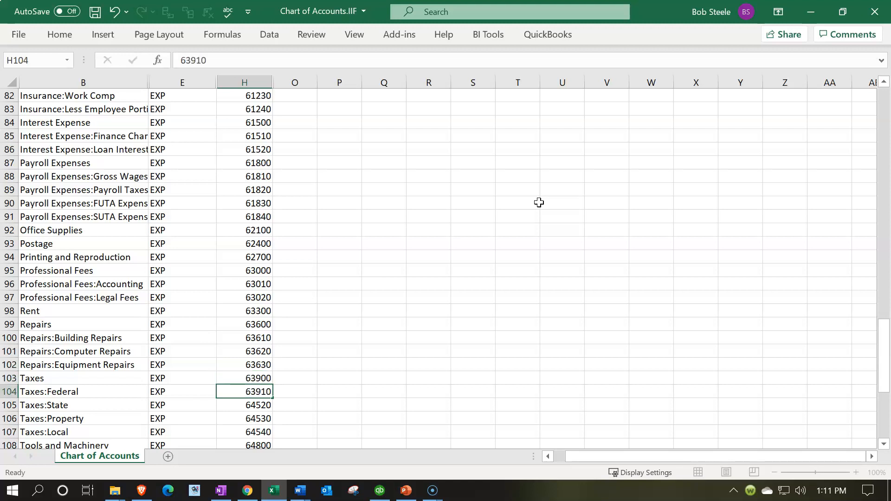
key("Return")
type("63920")
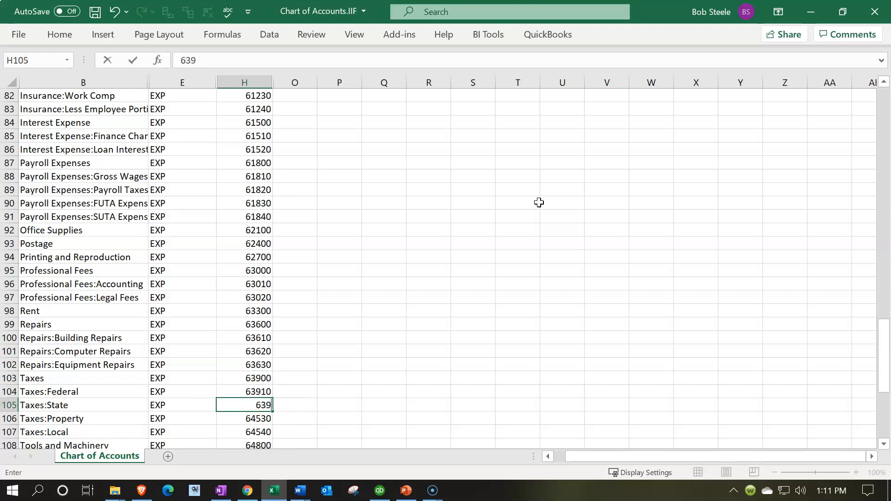
key("Return")
type("63")
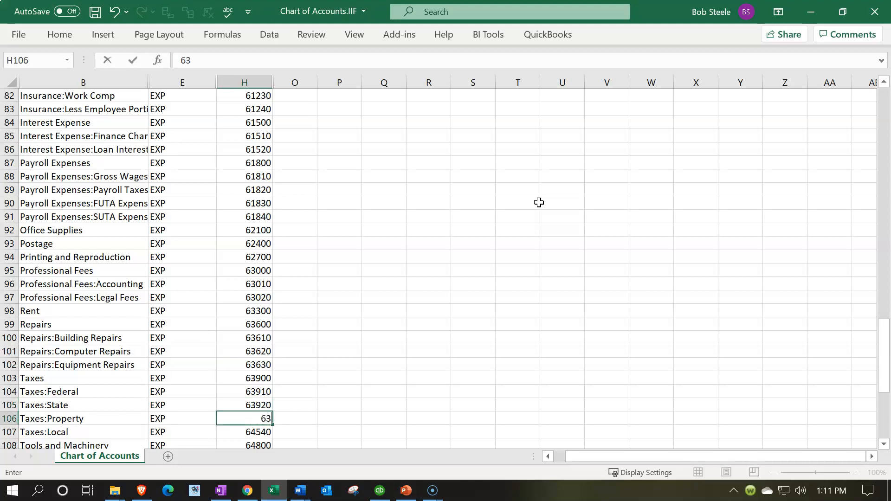
type("930")
key("Return")
type("6")
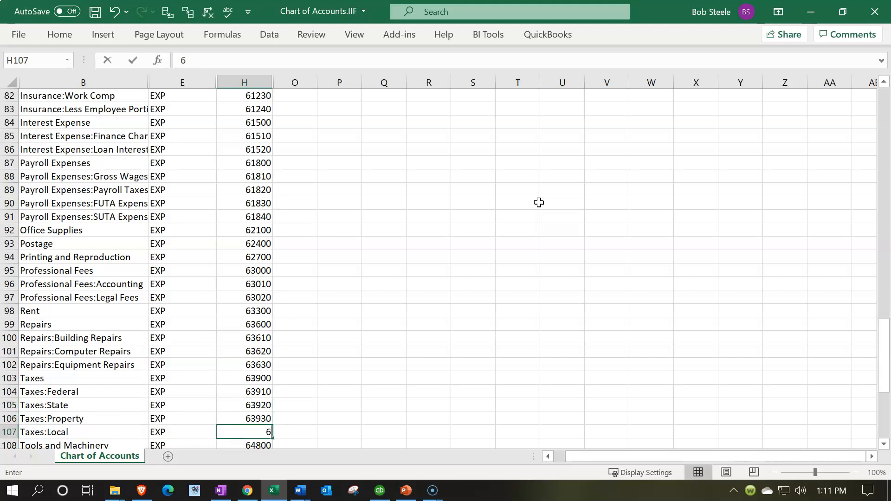
type("3940")
key("Return")
Set the Tools and Machinery number in H108 to 64200 and the Utilities number in H109 to 64500.
scroll(538, 202, "down", 3)
scroll(539, 204, "down", 1)
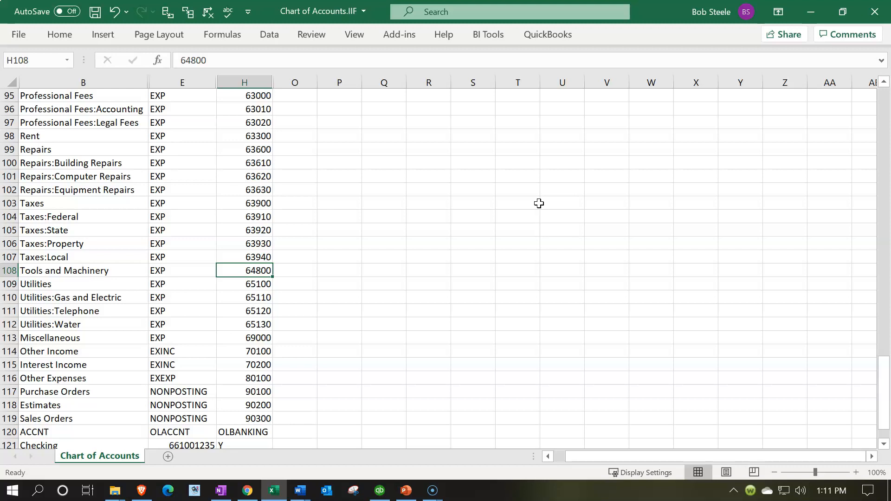
type("642")
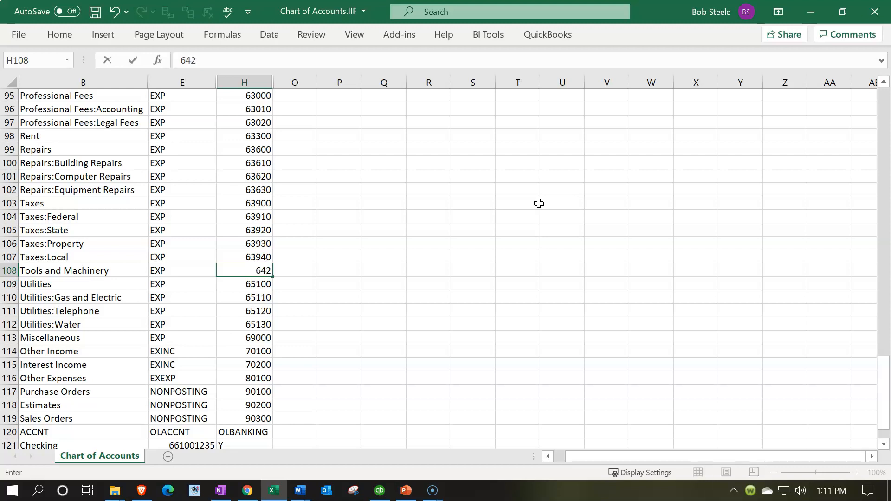
type("00")
key("Return")
type("6")
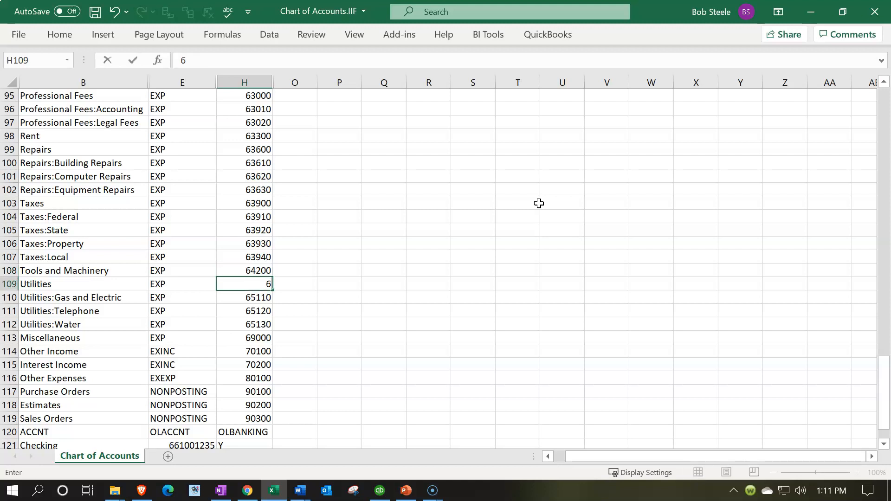
type("4500")
key("Return")
Number the Gas and Electric, Telephone and Water subaccounts of Utilities in H110:H112 as 64510, 64520 and 64530.
type("64510")
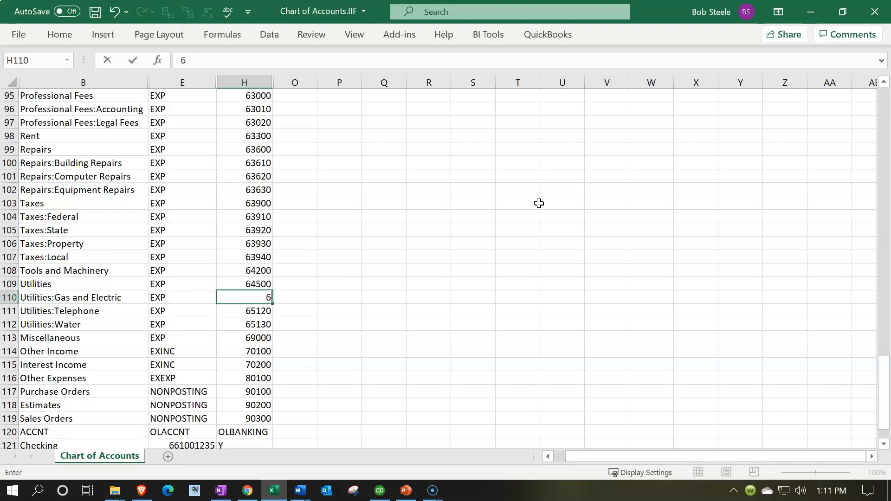
key("Return")
type("64520")
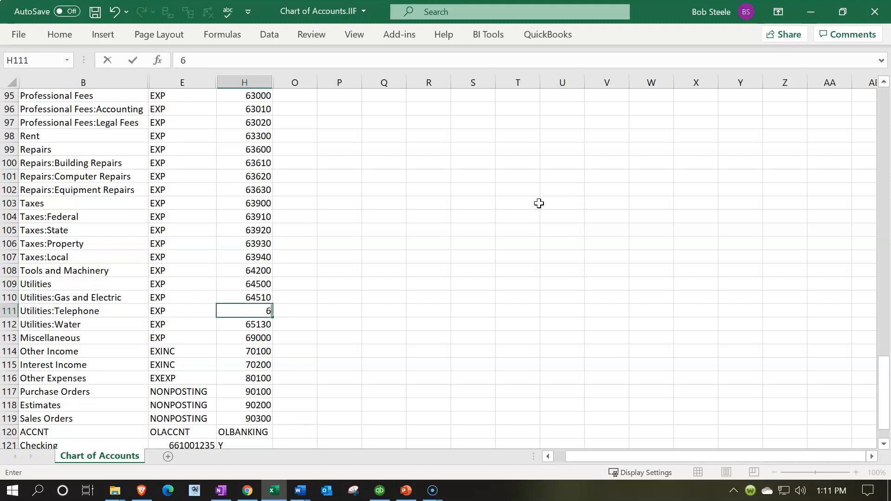
key("Return")
type("64530")
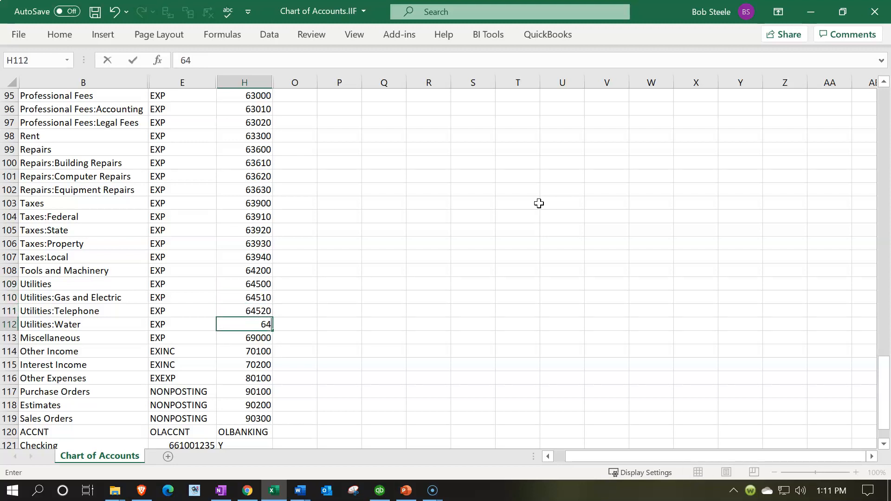
key("Return")
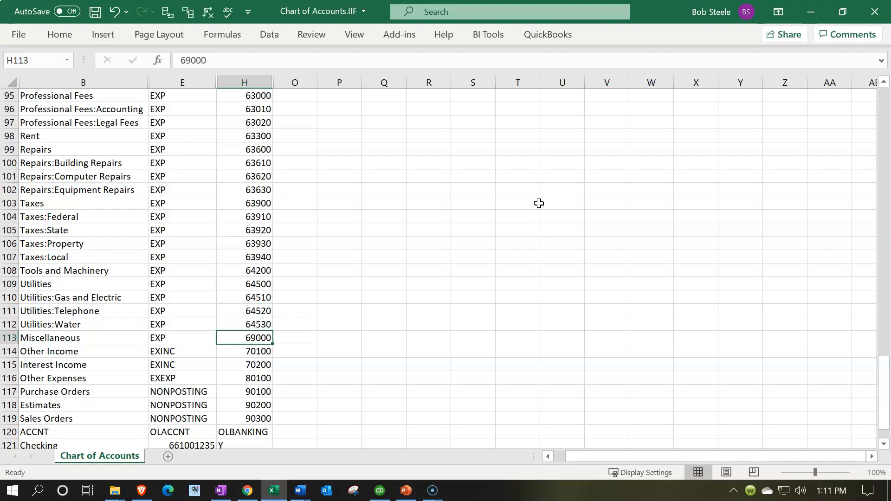
Set the Miscellaneous expense number in H113 to 64800.
type("64800")
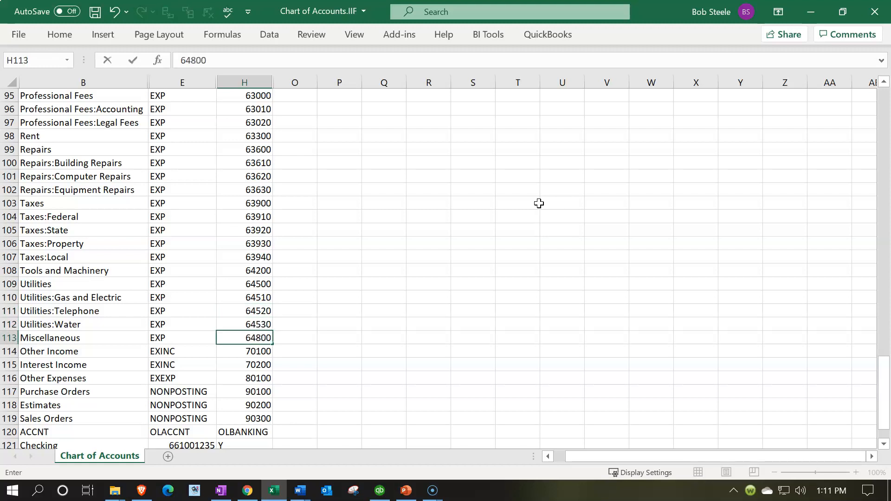
key("Return")
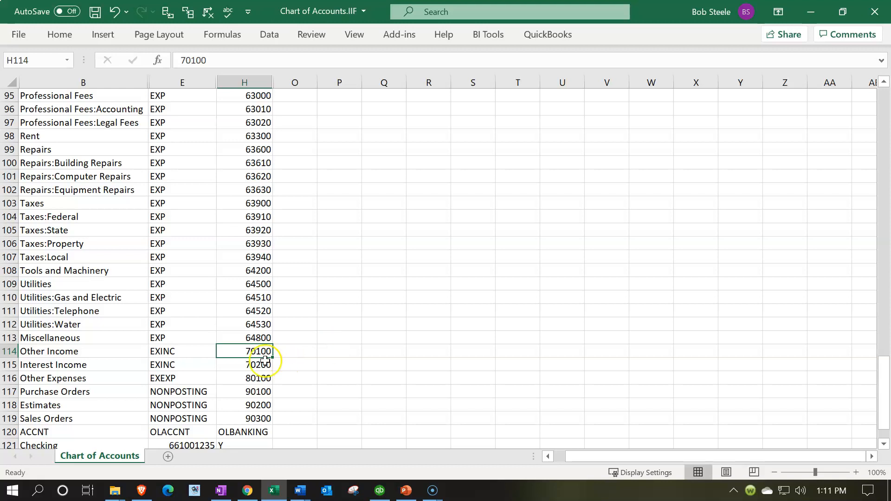
Check the Other Income range in the Word table, then set Other Income in H114 to 70500 and Interest Income in H115 to 71000.
left_click(275, 490)
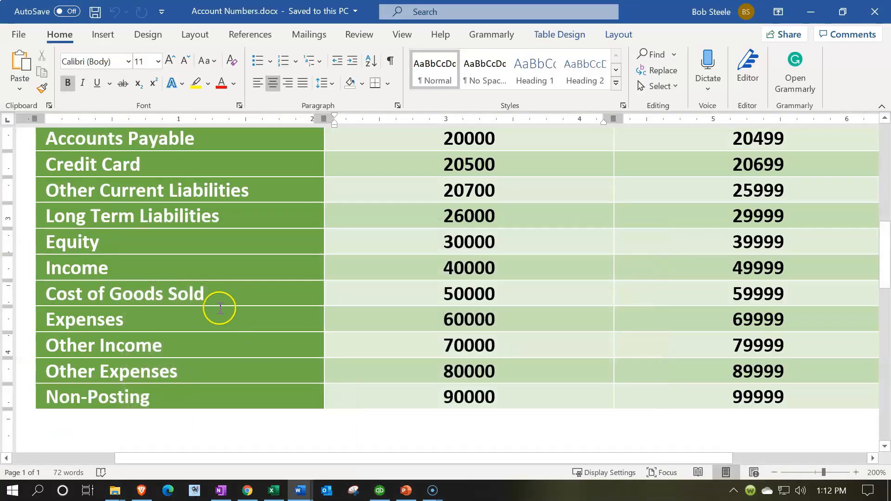
left_click(401, 349)
left_click(274, 490)
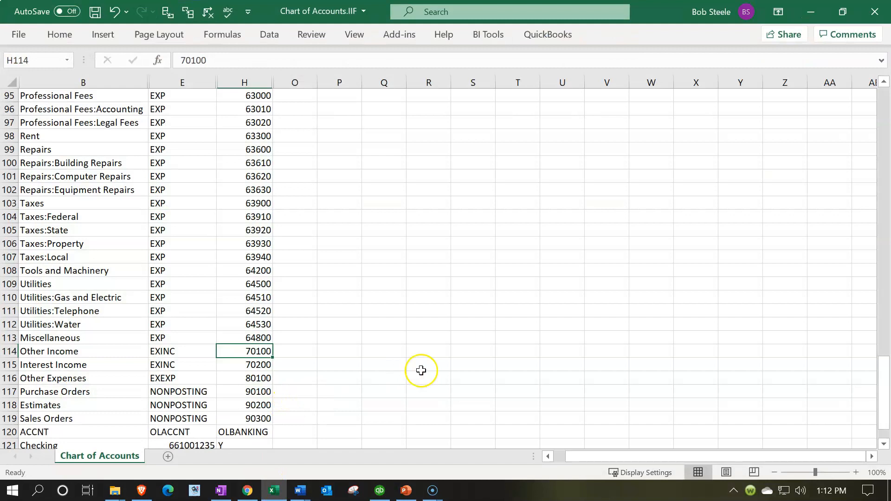
left_click(258, 351)
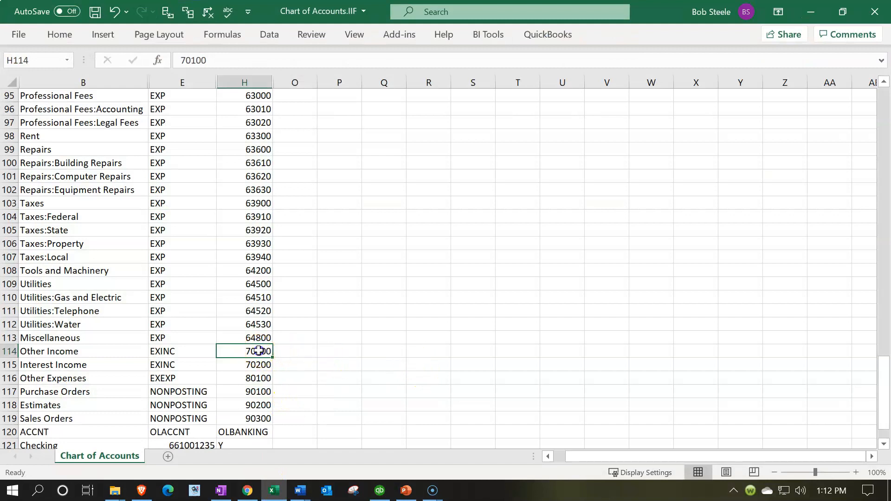
double_click(259, 350)
key("BackSpace")
type("5")
key("Return")
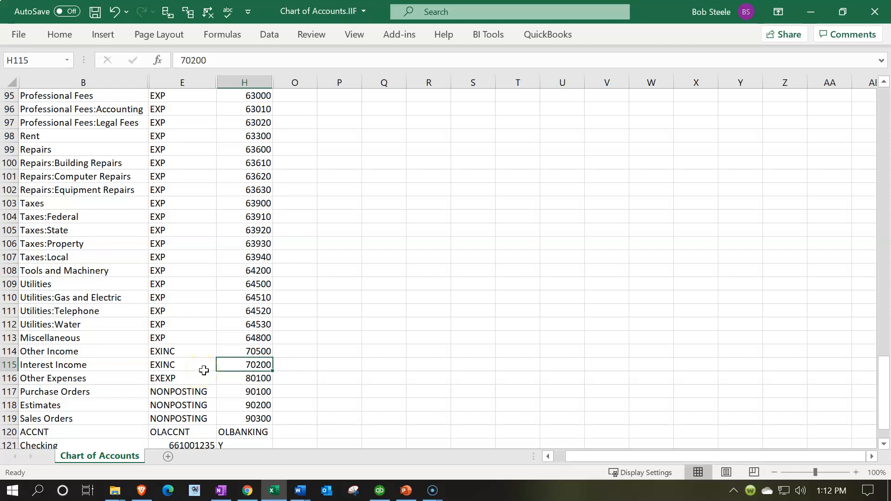
type("71000")
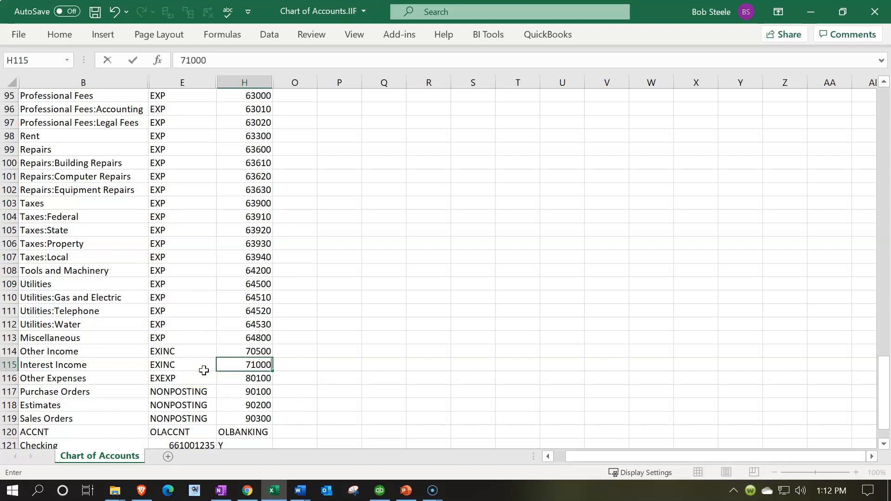
key("Return")
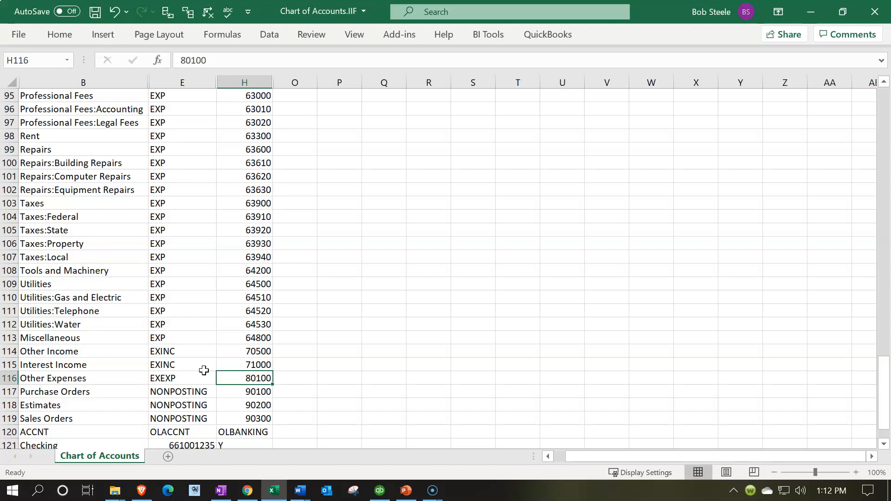
Check the Other Expenses range in the Word table and set the Other Expenses number in H116 to 80500.
left_click(297, 490)
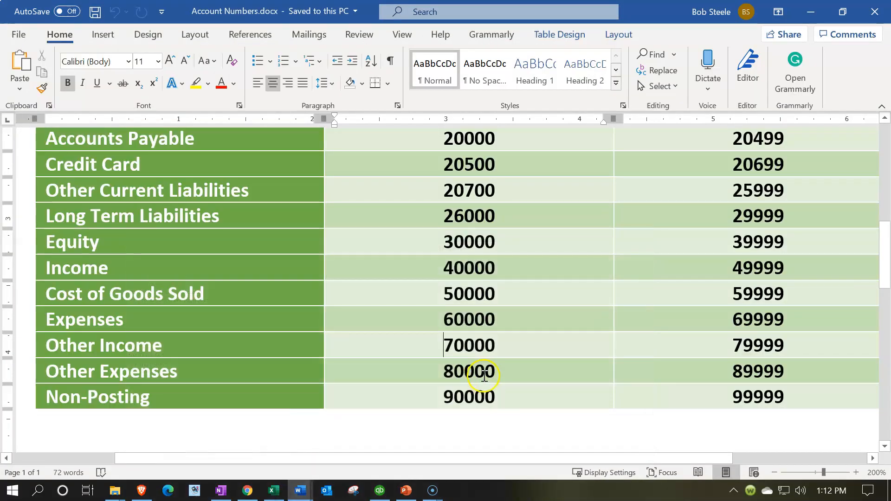
left_click(274, 490)
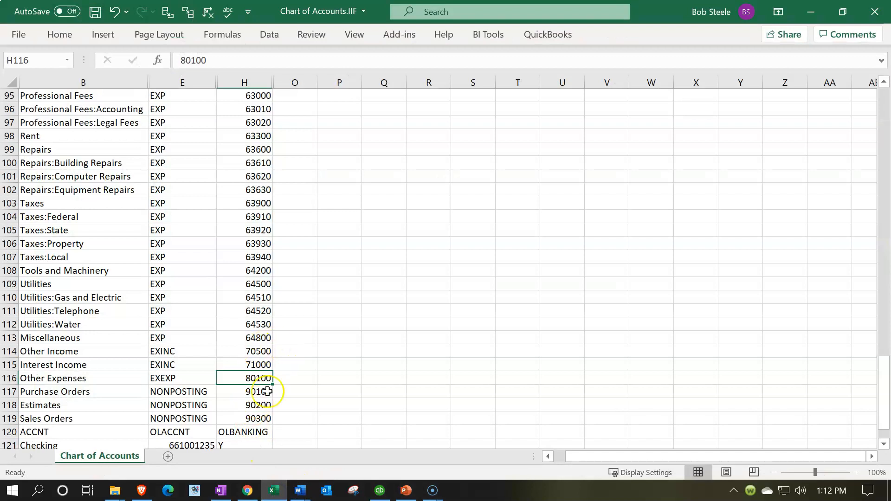
double_click(254, 378)
key("Delete")
type("5")
key("Return")
Set the number of the non-posting Purchase Orders account in H117 to 90200.
scroll(276, 301, "down", 1)
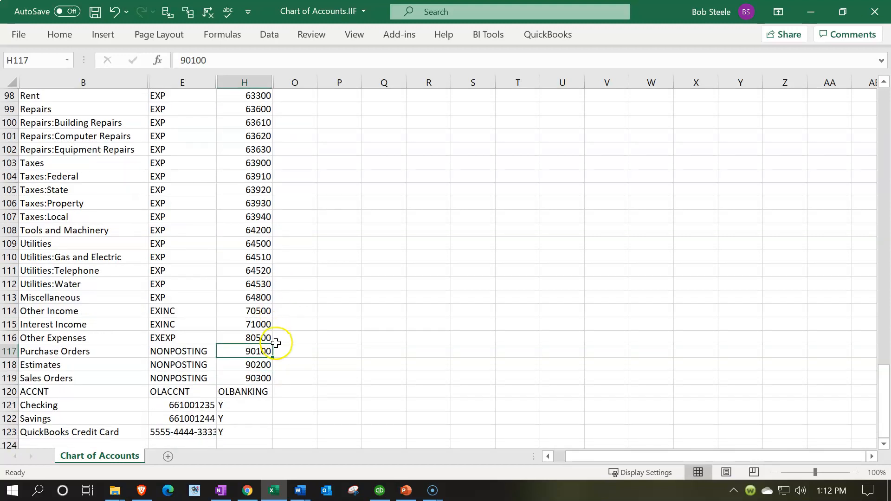
left_click(257, 365)
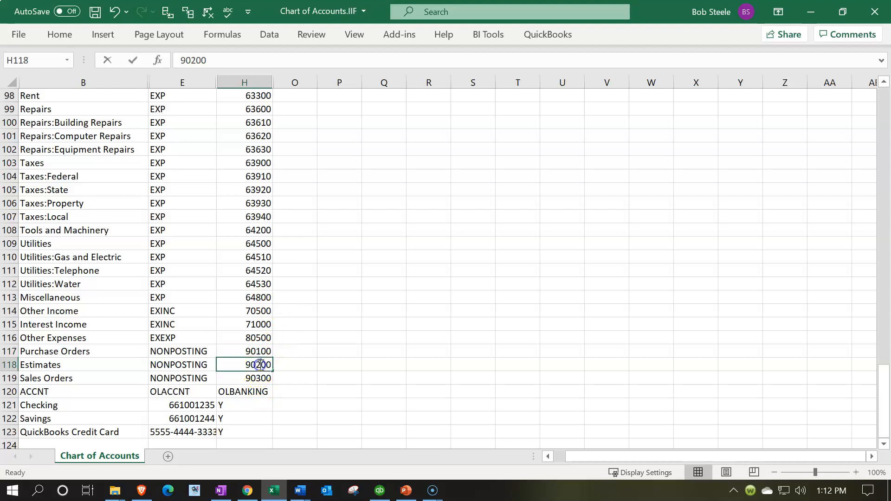
key("F2")
double_click(256, 351)
key("BackSpace")
type("2")
key("Return")
Set the Estimates number in H118 to 90600 and the Sales Orders number in H119 to 90900.
double_click(255, 365)
key("BackSpace")
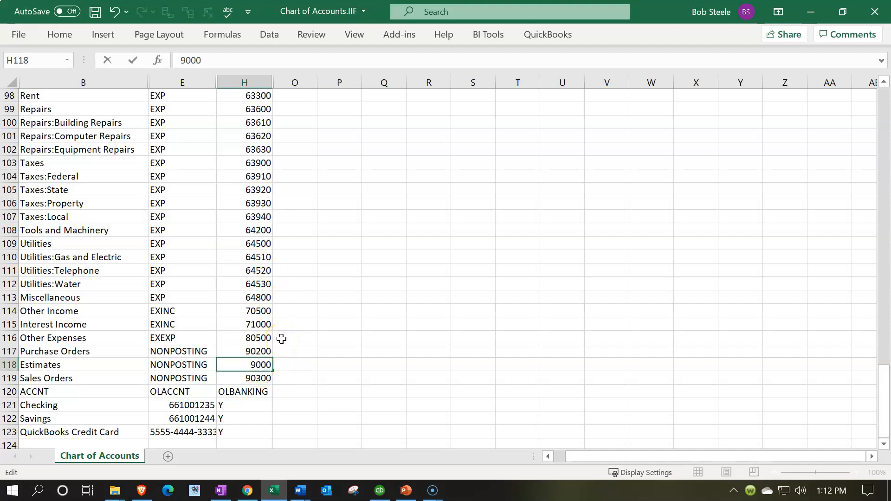
type("6")
key("Return")
double_click(259, 377)
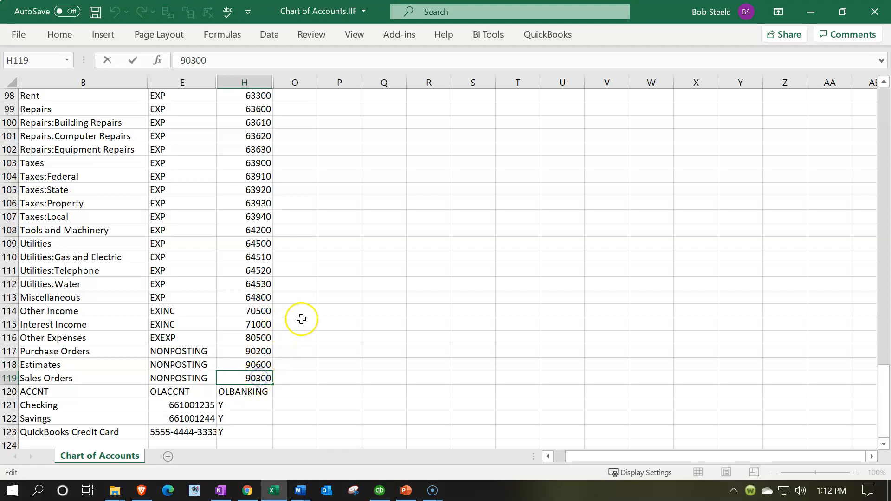
key("BackSpace")
type("9")
key("Return")
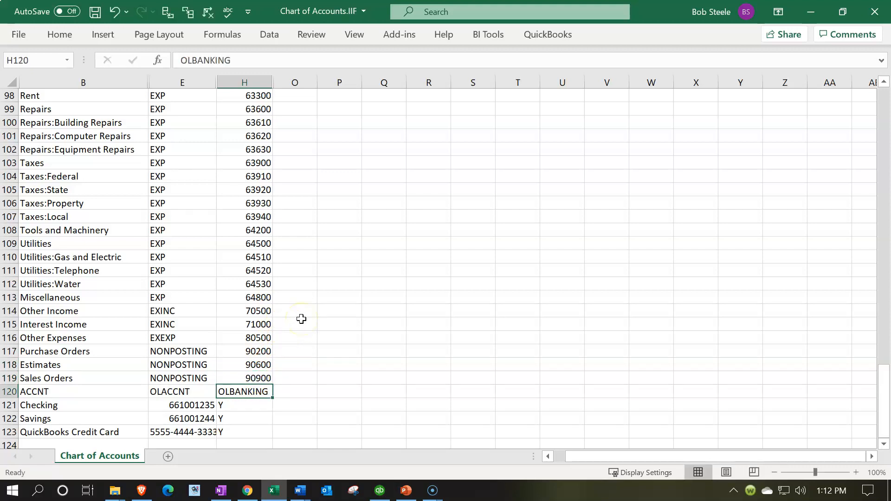
Unhide all the hidden columns between A and O in the chart of accounts sheet.
left_click(301, 318)
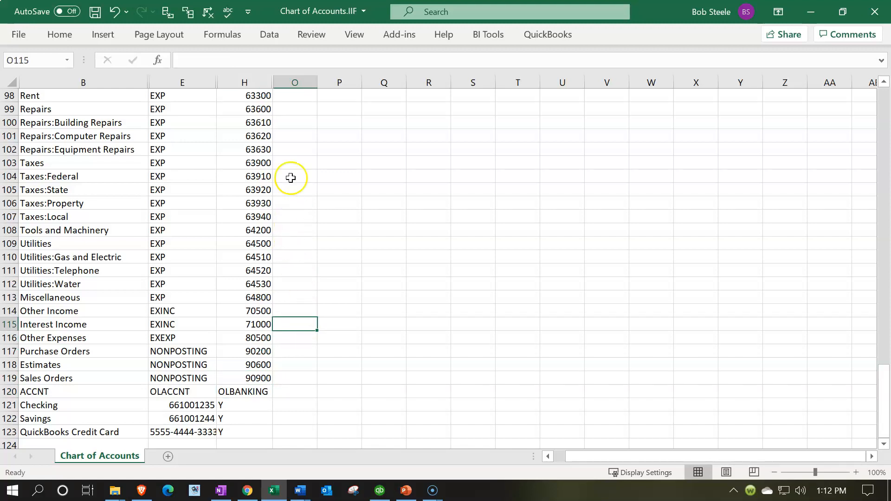
scroll(291, 228, "up", 19)
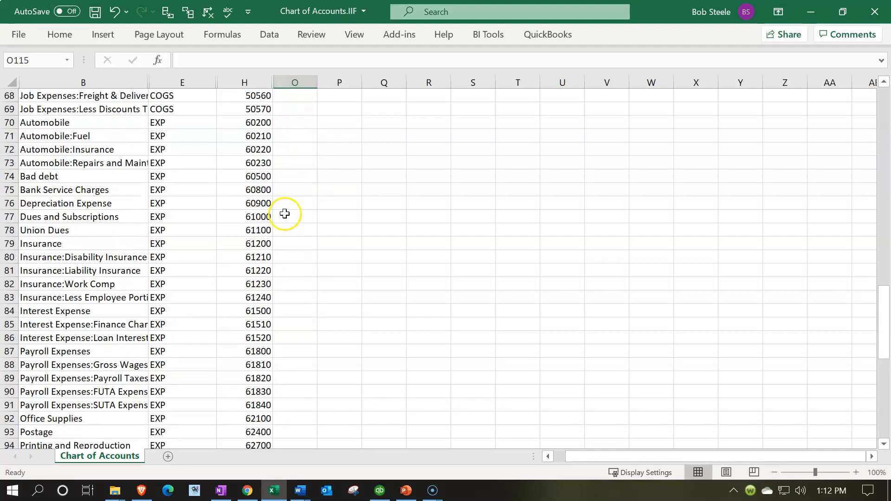
left_click(294, 81)
left_click_drag(295, 82, 9, 81)
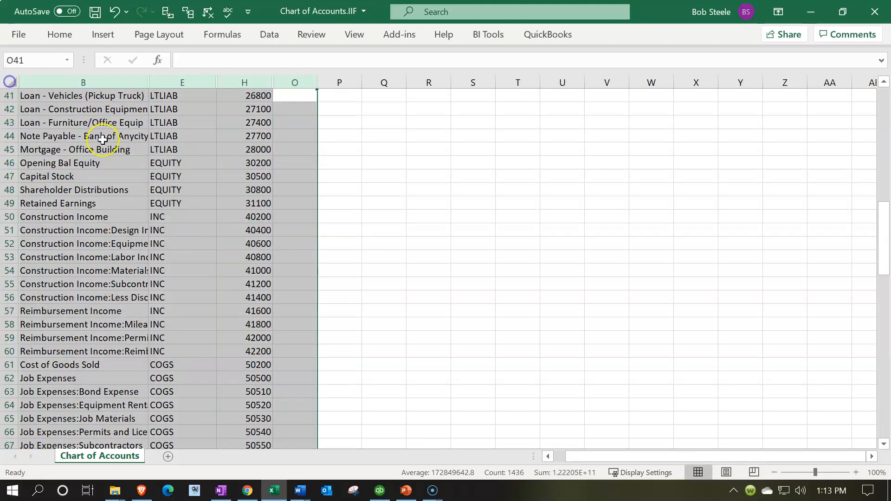
right_click(110, 173)
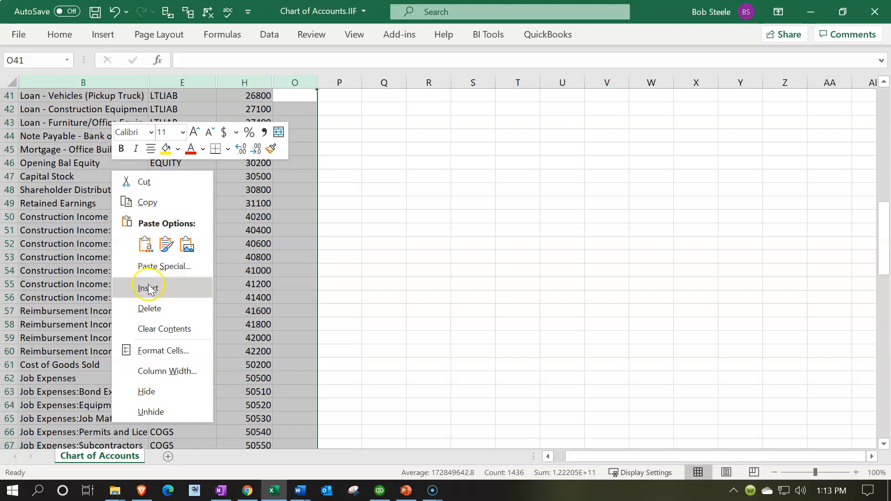
left_click(157, 407)
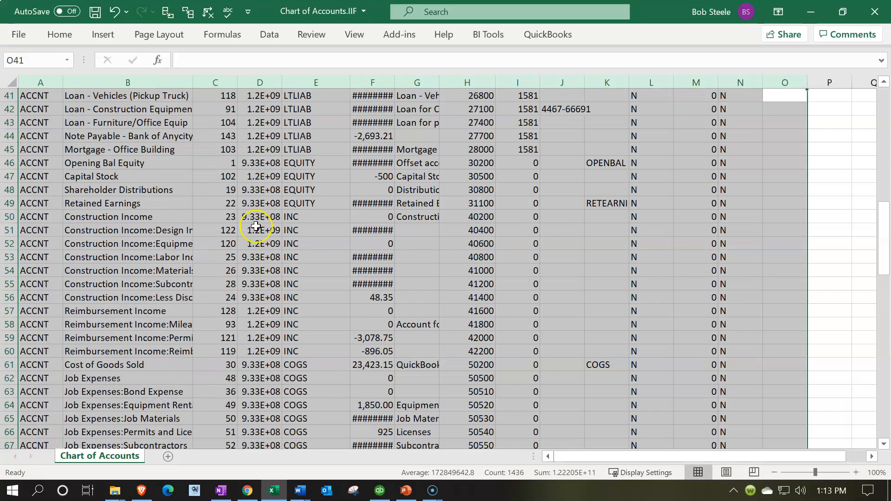
left_click(271, 204)
scroll(270, 214, "up", 5)
scroll(271, 214, "up", 8)
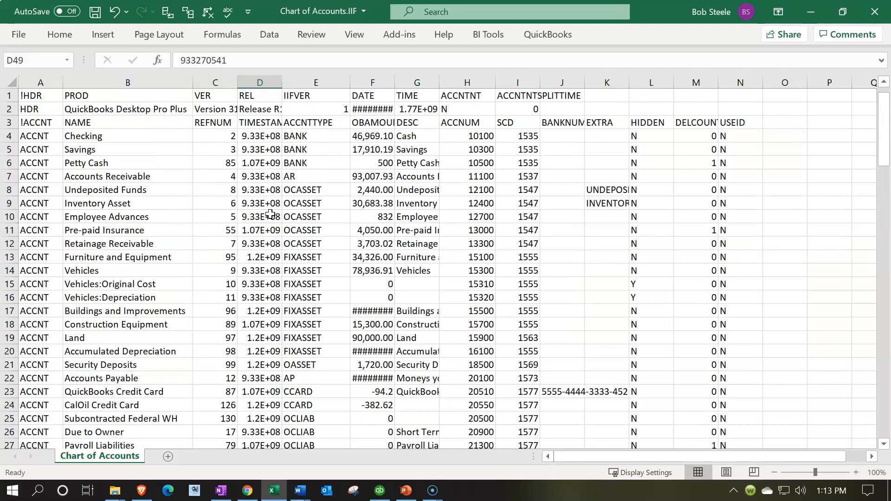
left_click(875, 12)
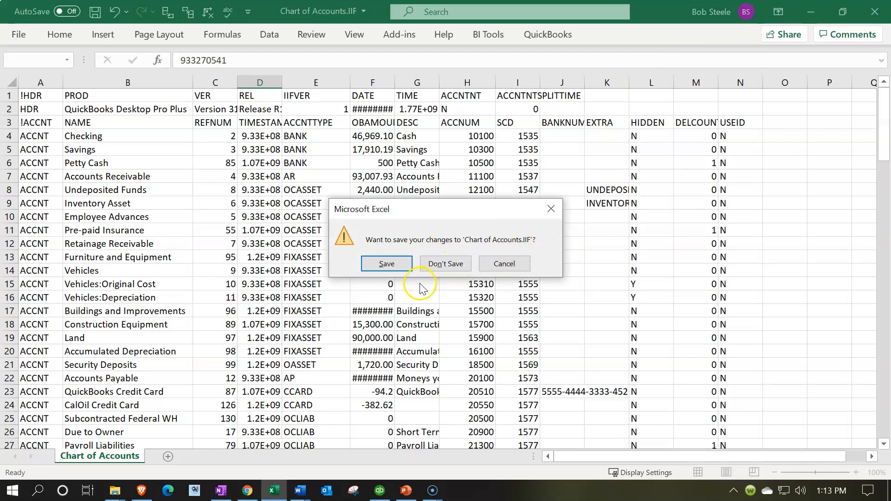
left_click(393, 265)
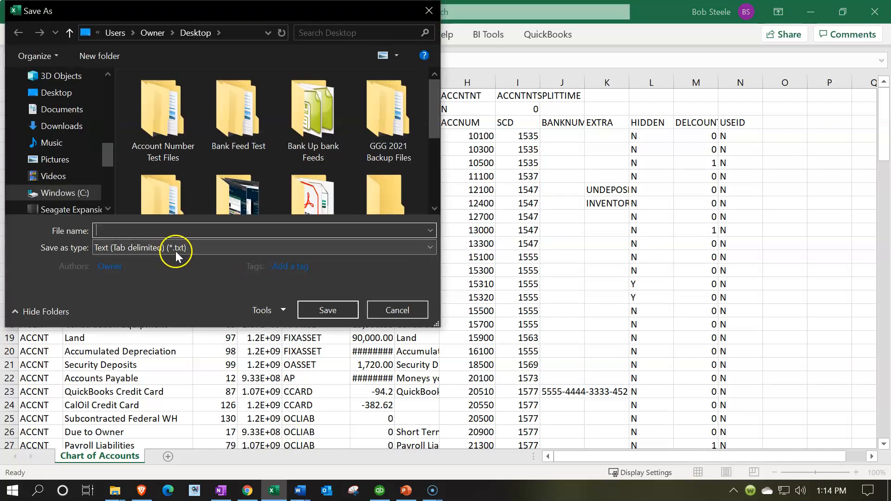
left_click(195, 252)
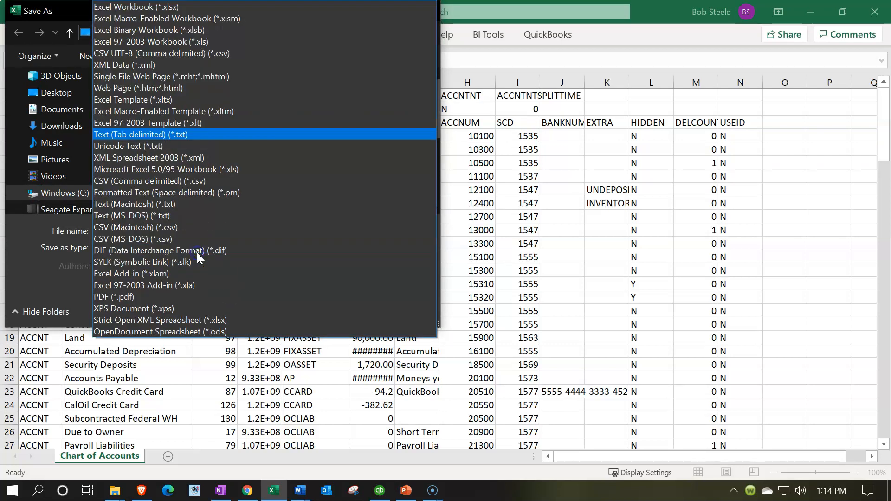
left_click(199, 252)
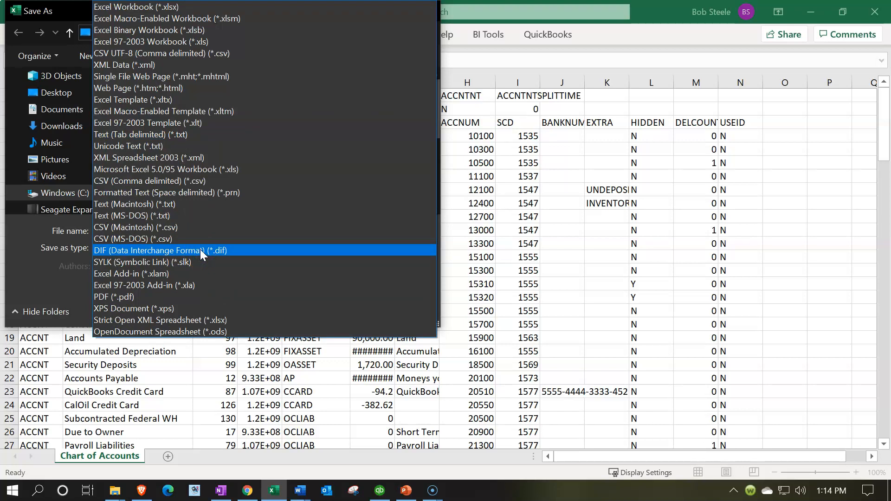
left_click(36, 261)
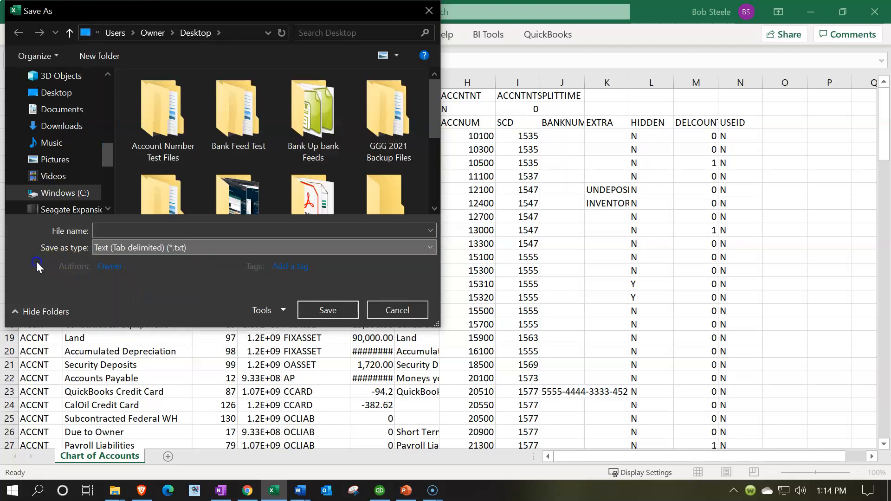
left_click(422, 14)
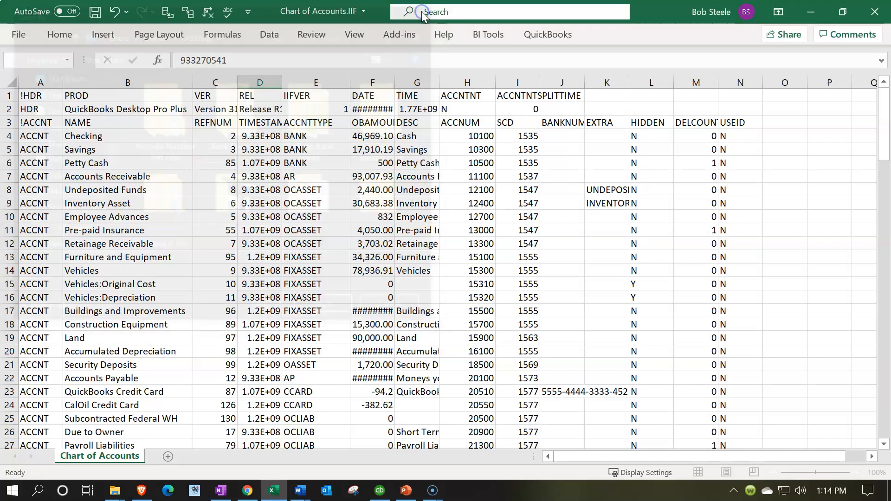
left_click(552, 209)
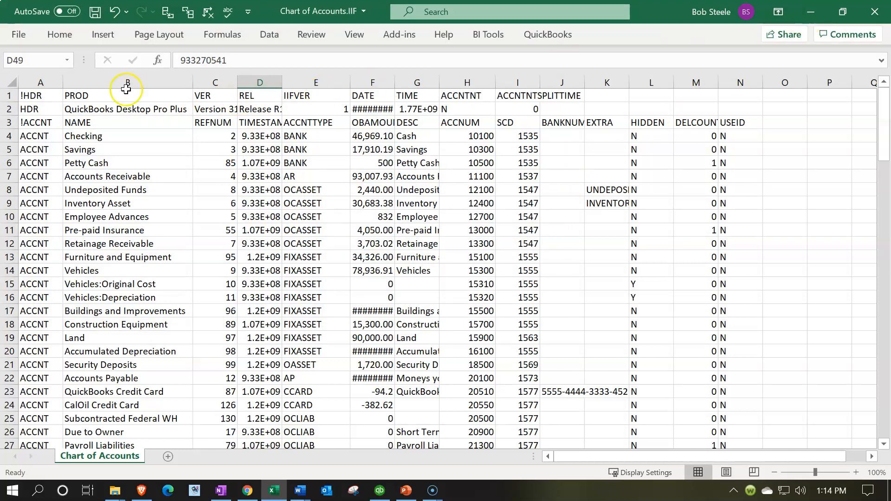
Save a copy of the file to the Desktop as the tab-delimited text file Chart of Accounts.txt.
left_click(479, 241)
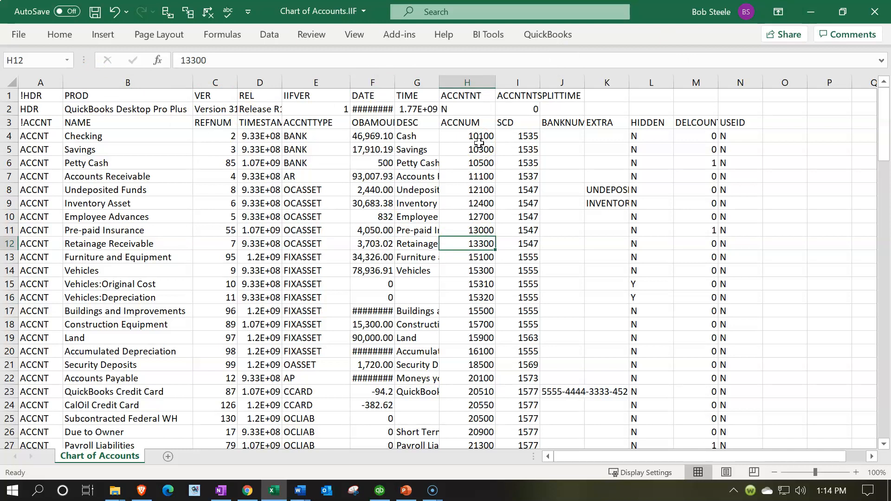
left_click(25, 38)
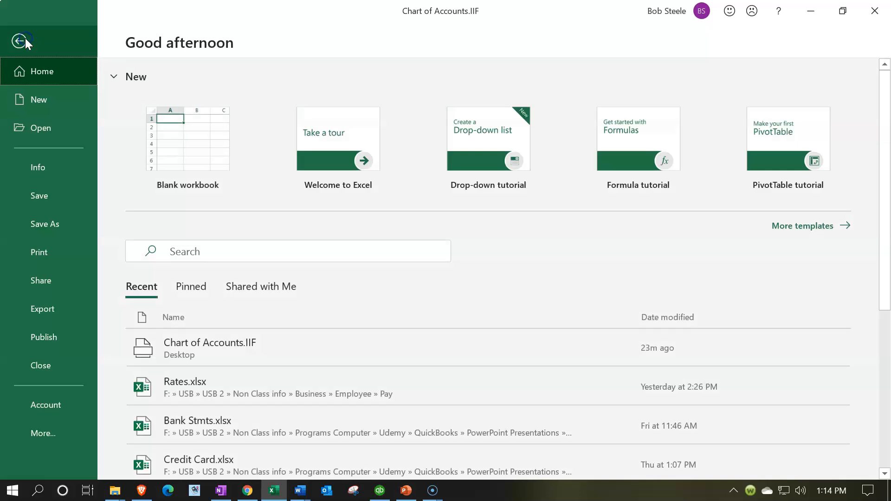
left_click(37, 214)
left_click(168, 303)
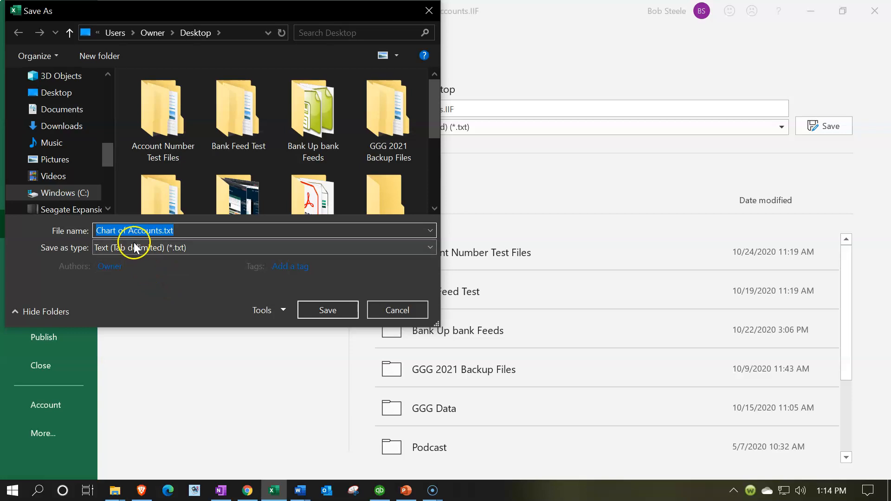
left_click(53, 92)
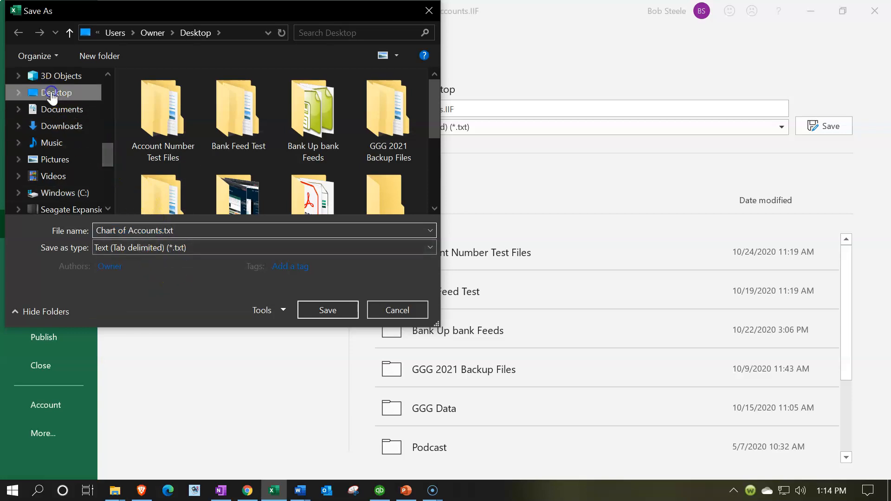
left_click(314, 306)
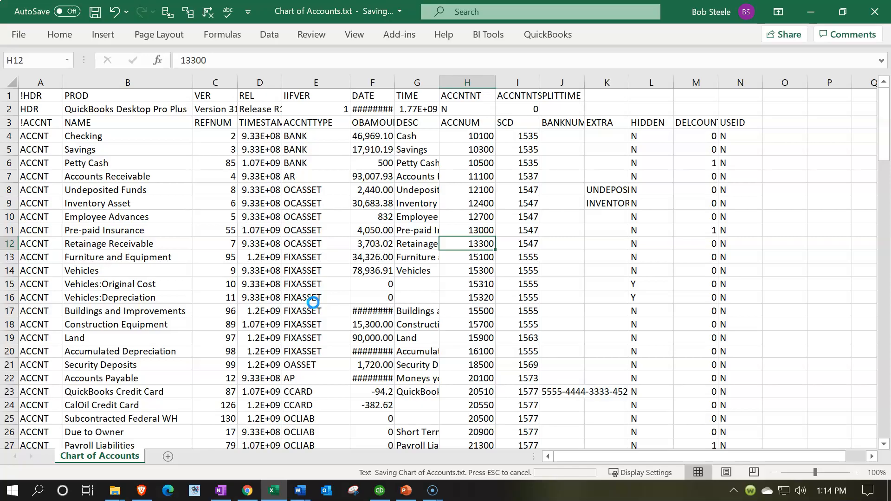
Create a blank workbook in a new window and tile it side by side with the Chart of Accounts file.
left_click(275, 498)
right_click(275, 498)
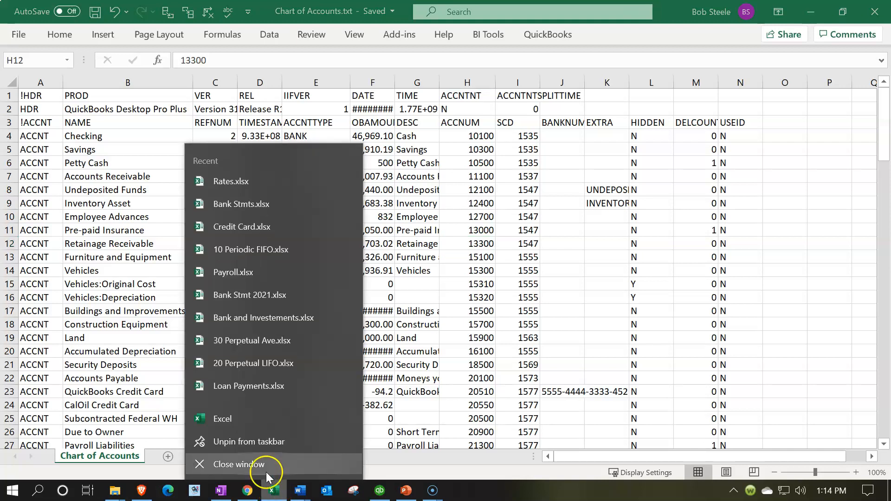
left_click(240, 416)
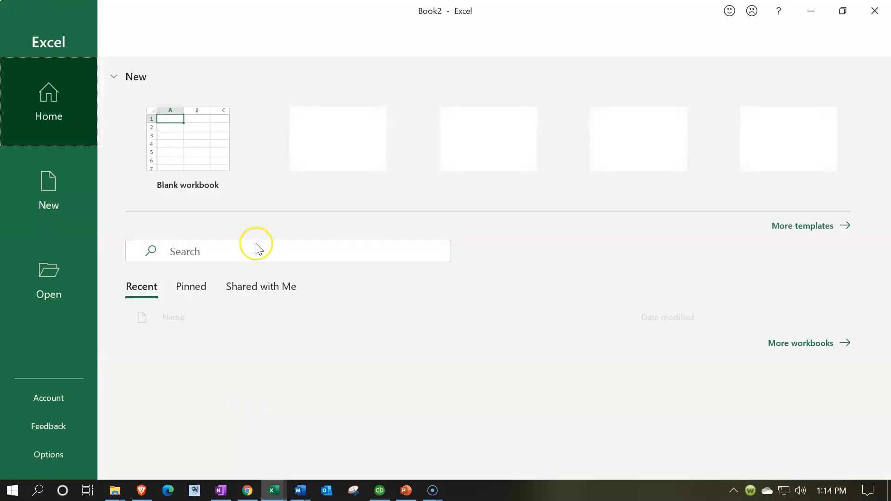
left_click(188, 147)
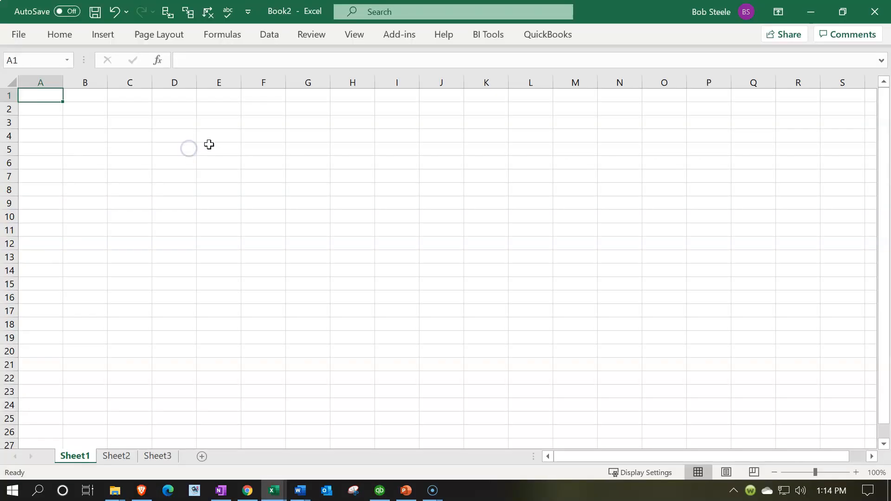
left_click_drag(640, 6, 1, 126)
left_click(525, 121)
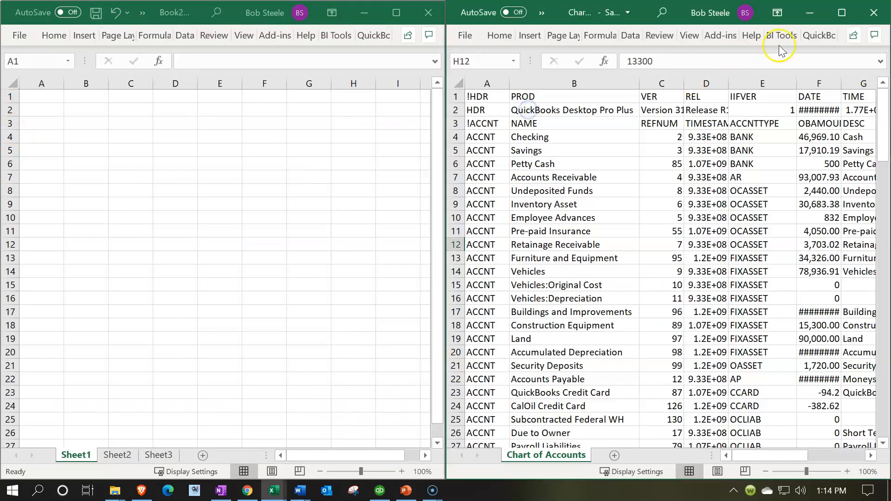
Open the desktop file Chart of Accounts.IIF in Excel from the blank workbook window and maximize it.
left_click(807, 14)
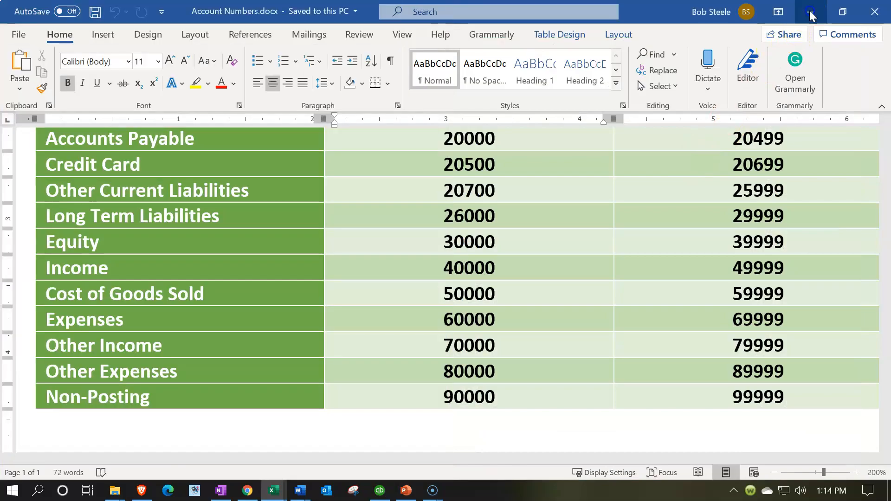
left_click(808, 13)
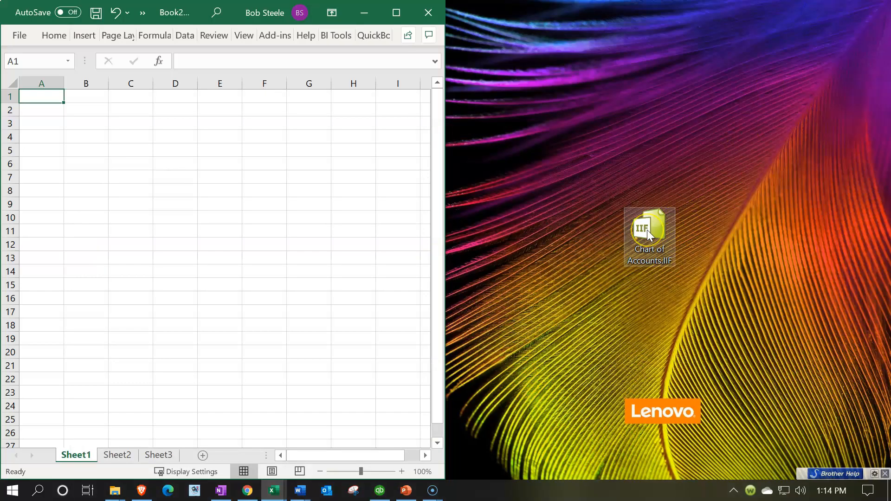
left_click_drag(647, 230, 259, 235)
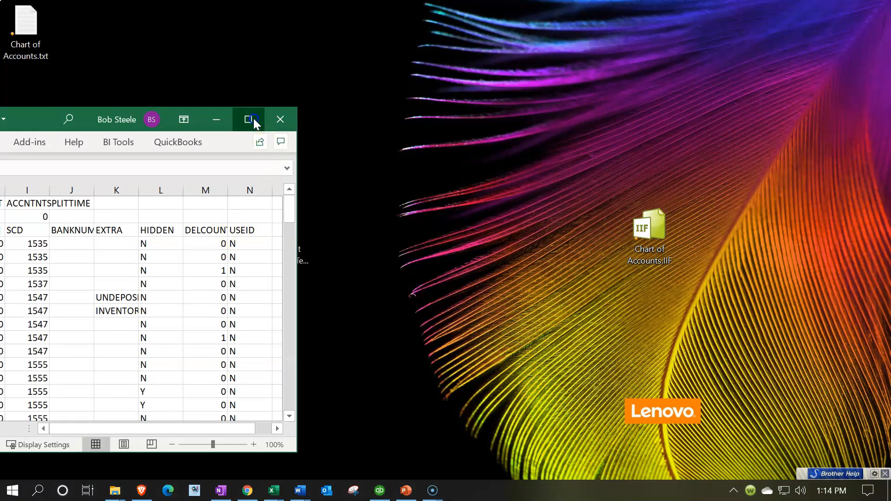
left_click(249, 120)
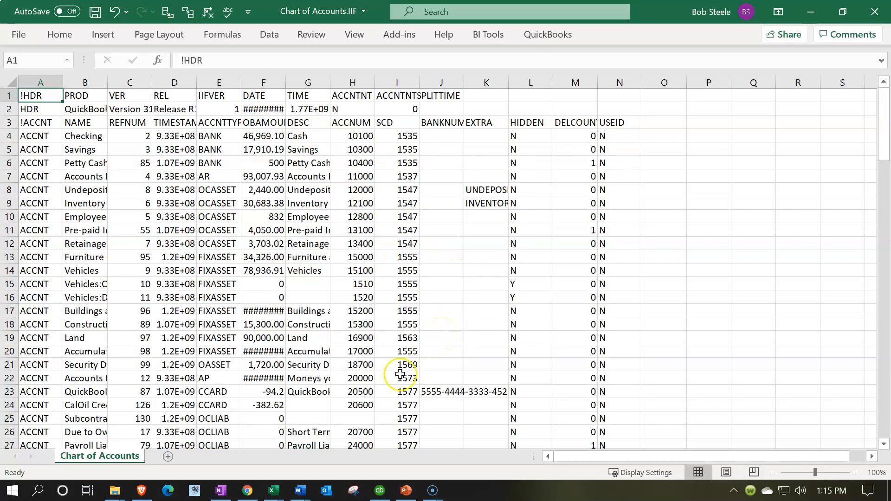
Switch to the maximized Chart of Accounts.txt workbook and copy the account numbers in H4:H119.
left_click(273, 490)
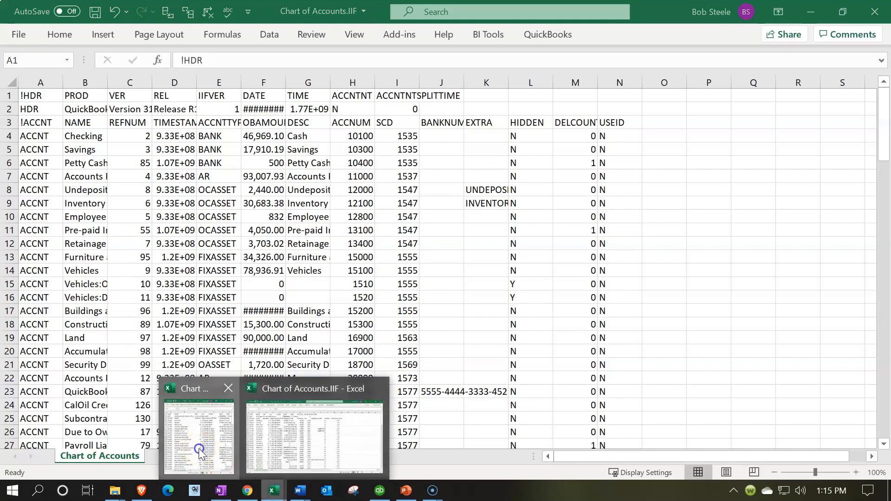
left_click(199, 452)
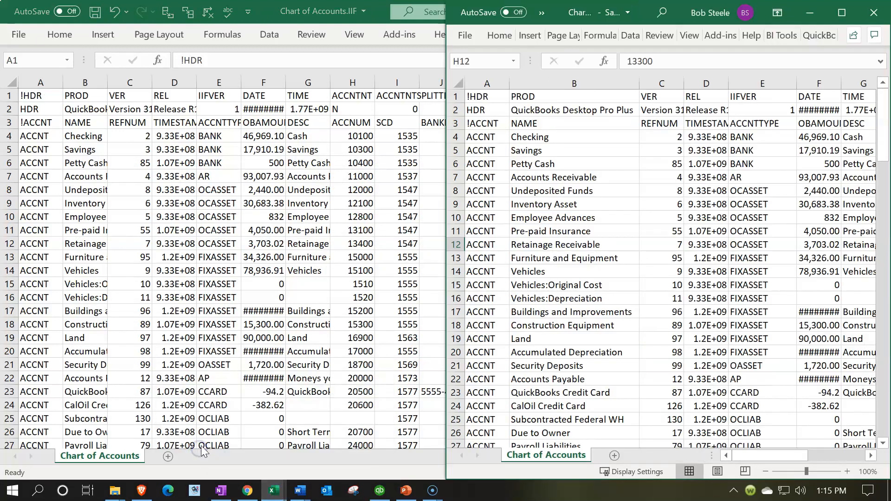
left_click(841, 13)
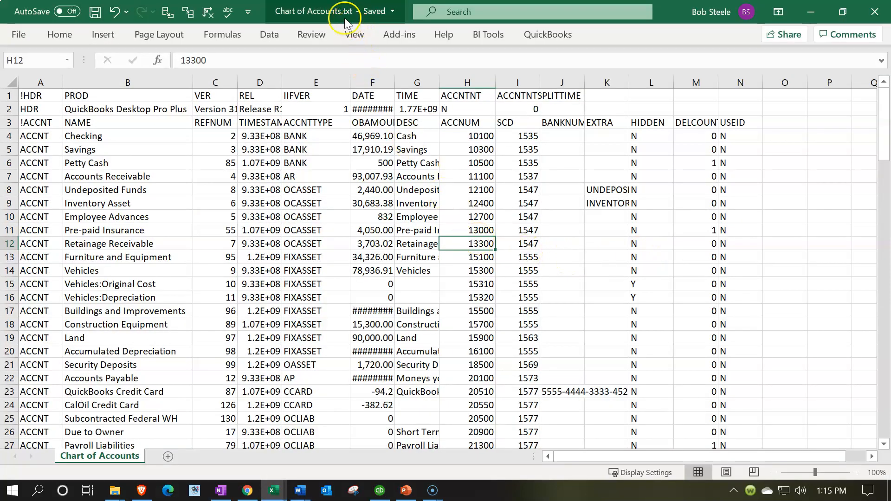
left_click(453, 141)
left_click_drag(453, 141, 474, 366)
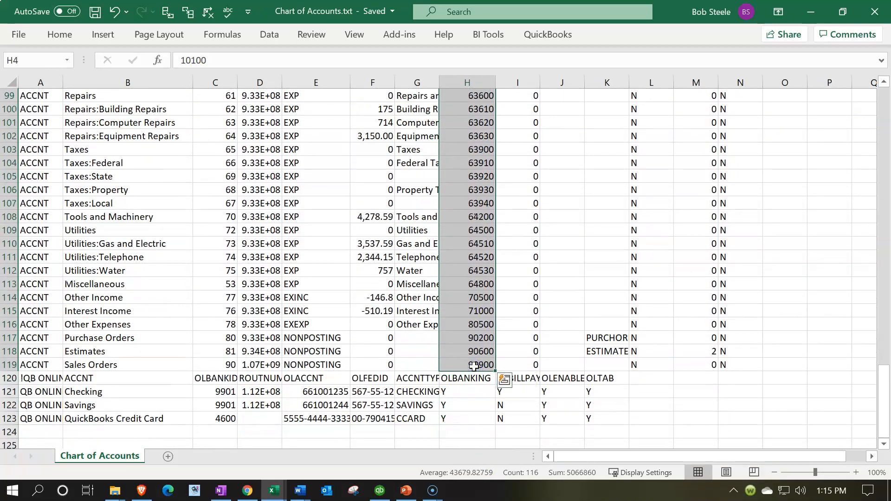
key("ctrl+c")
Paste the copied account numbers into the ACCNUM column of Chart of Accounts.IIF, starting at H4.
left_click(810, 13)
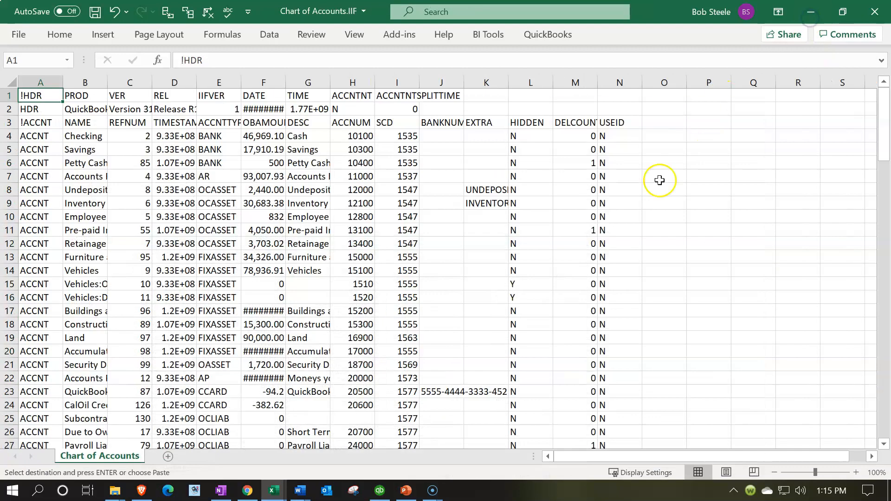
left_click(358, 137)
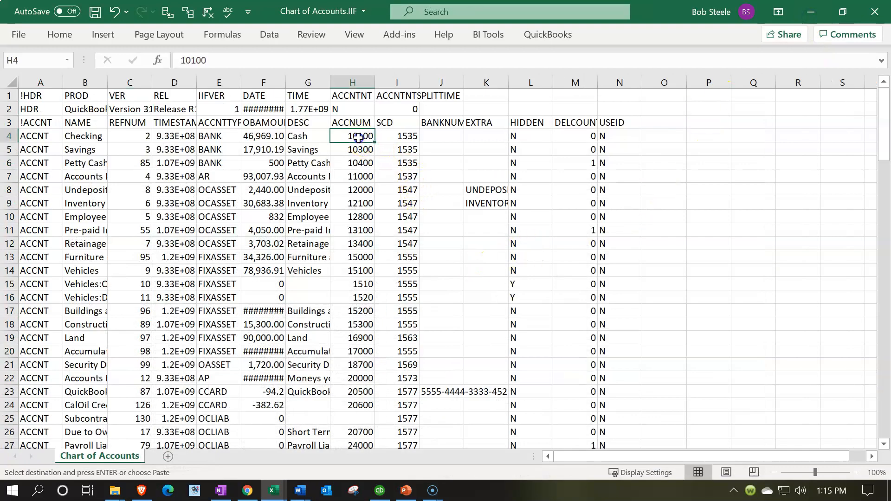
left_click(349, 135)
key("ctrl+v")
Check the pasted numbers down to the last account and close Chart of Accounts.IIF, saving the changes.
scroll(356, 183, "down", 20)
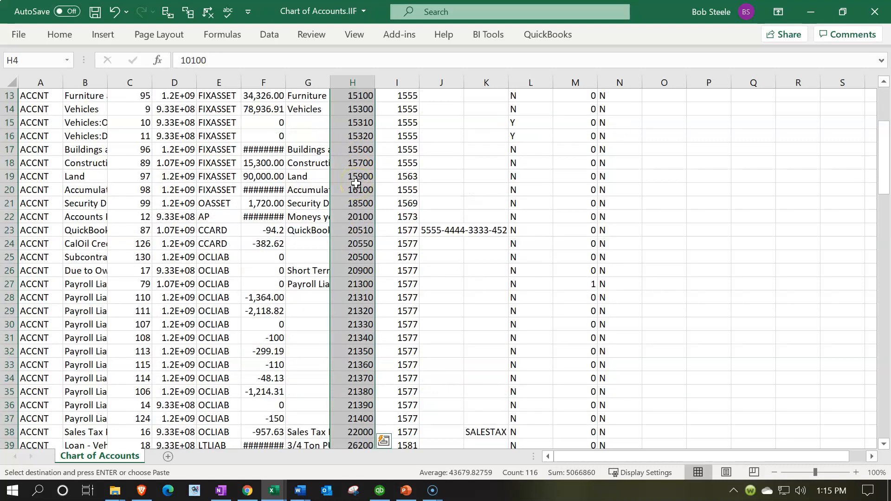
scroll(356, 184, "down", 14)
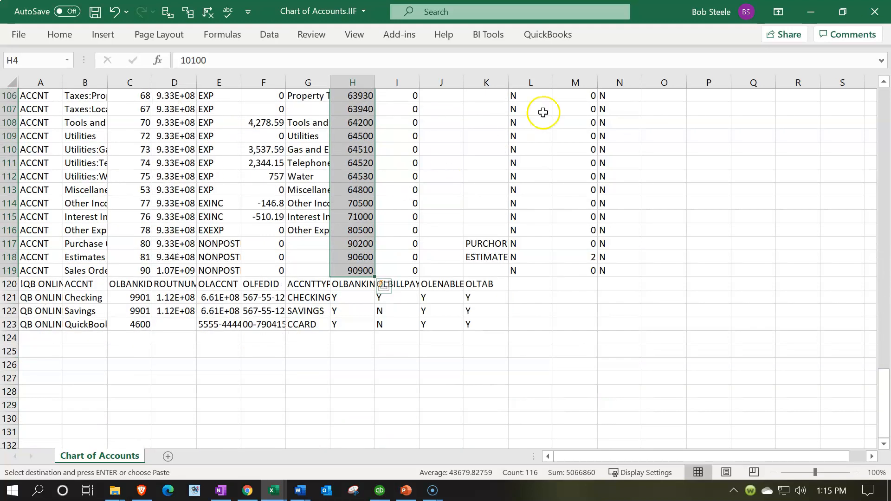
left_click(869, 18)
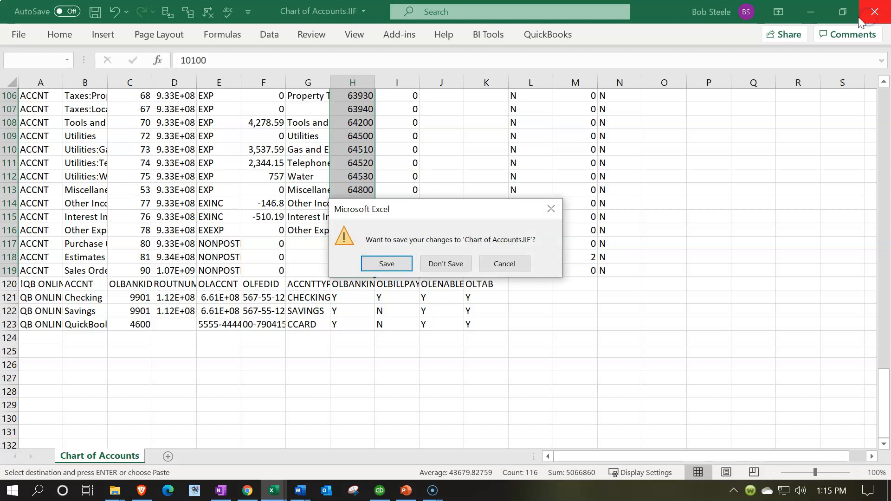
left_click(387, 272)
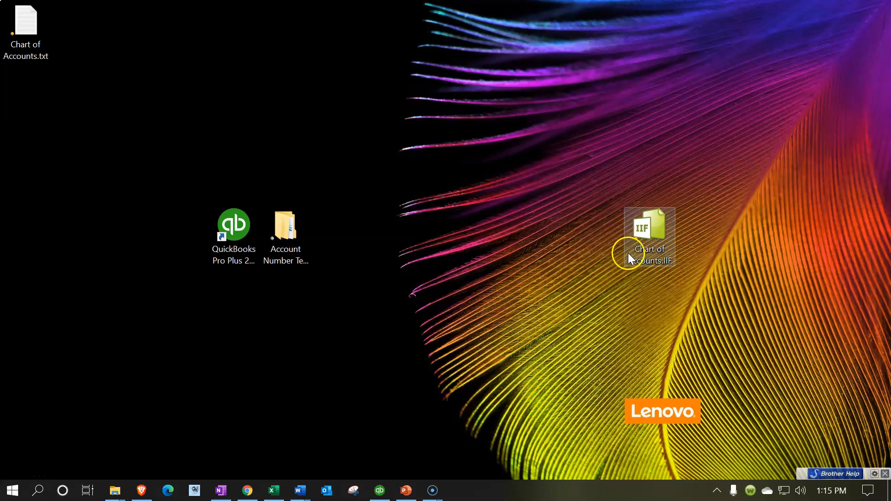
Start a new Excel window with a blank workbook and snap it to one half of the screen.
left_click(274, 490)
left_click(273, 490)
right_click(274, 490)
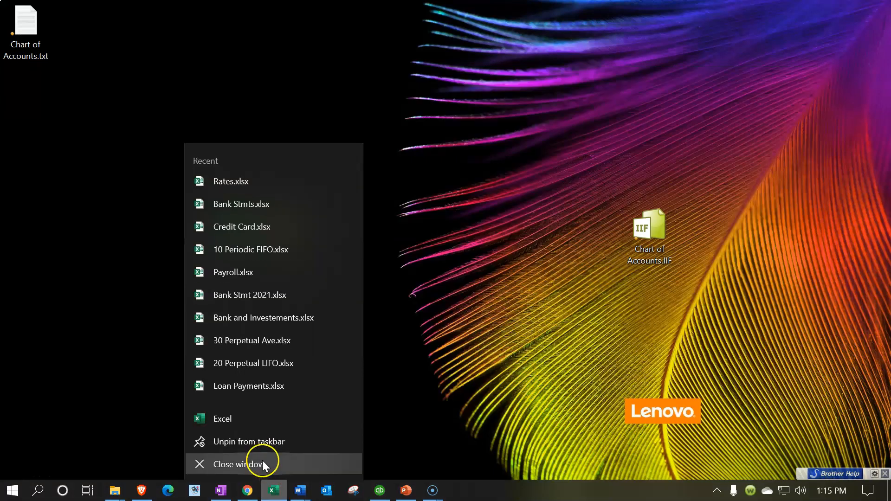
left_click(240, 411)
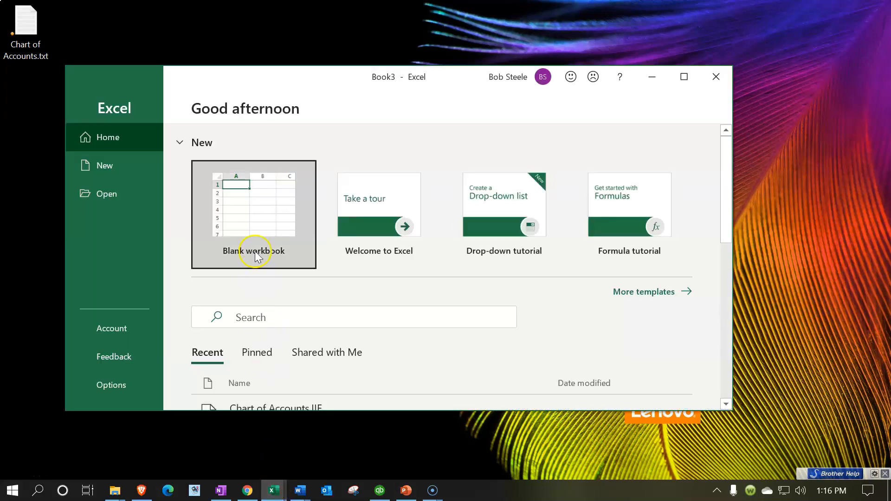
left_click(258, 250)
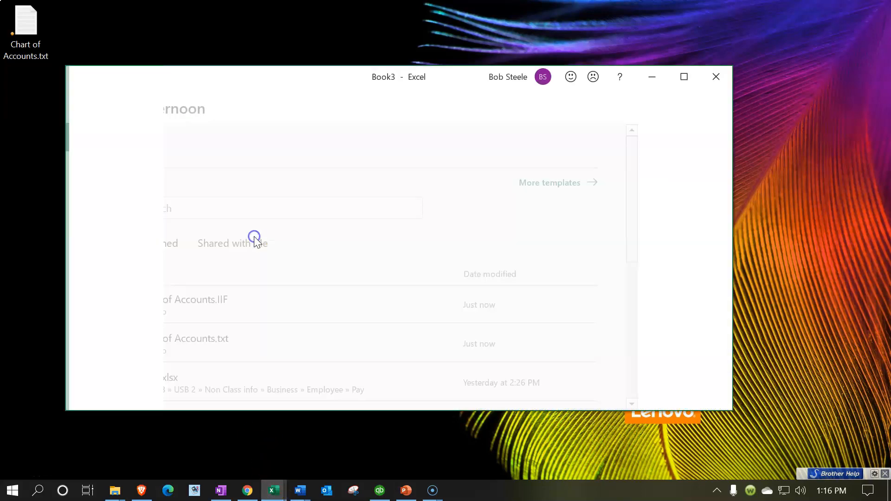
left_click_drag(479, 75, 1, 146)
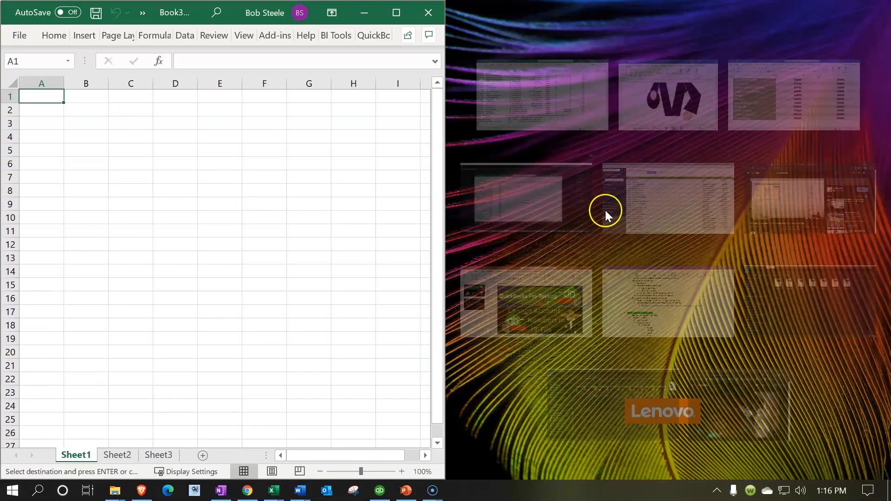
Reopen Chart of Accounts.IIF from the desktop, check the account numbers in column H through the last row, and close the file.
left_click(280, 300)
left_click_drag(656, 238, 99, 297)
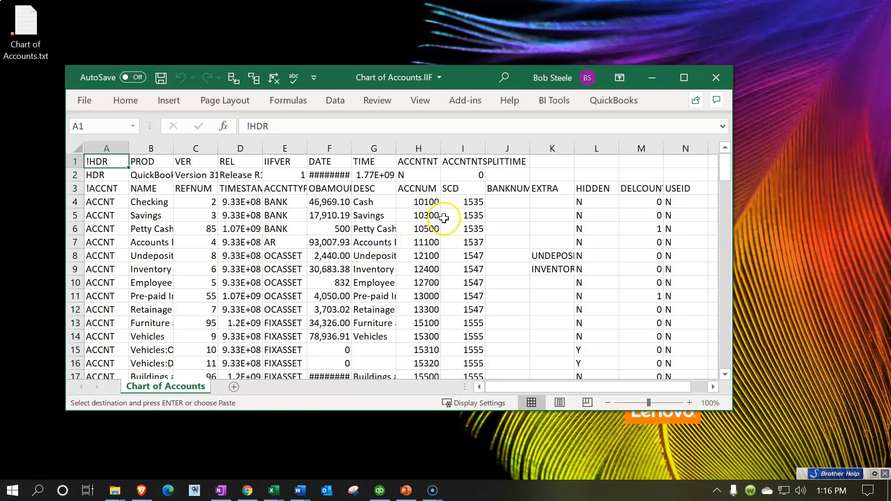
scroll(463, 227, "down", 8)
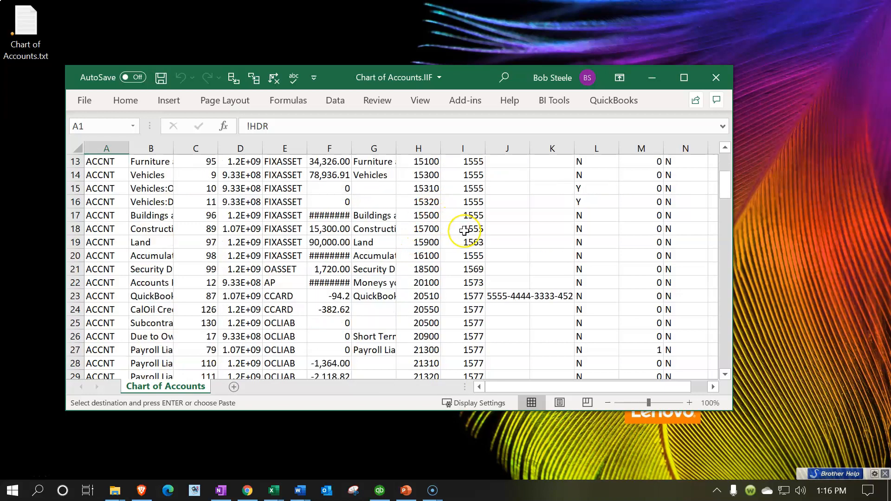
scroll(464, 231, "down", 16)
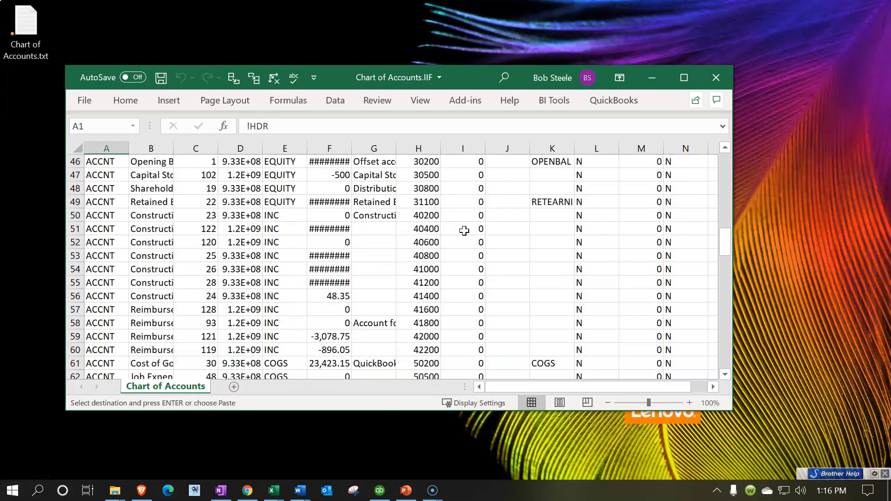
scroll(464, 230, "down", 11)
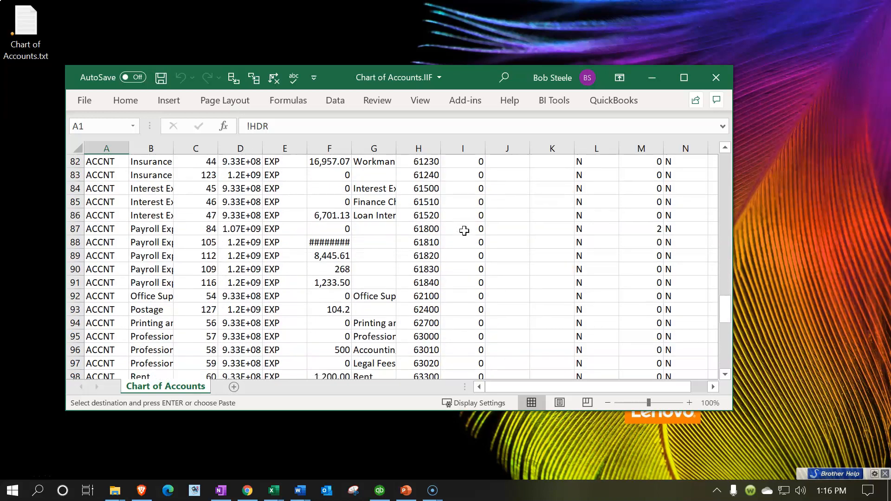
scroll(464, 227, "down", 1)
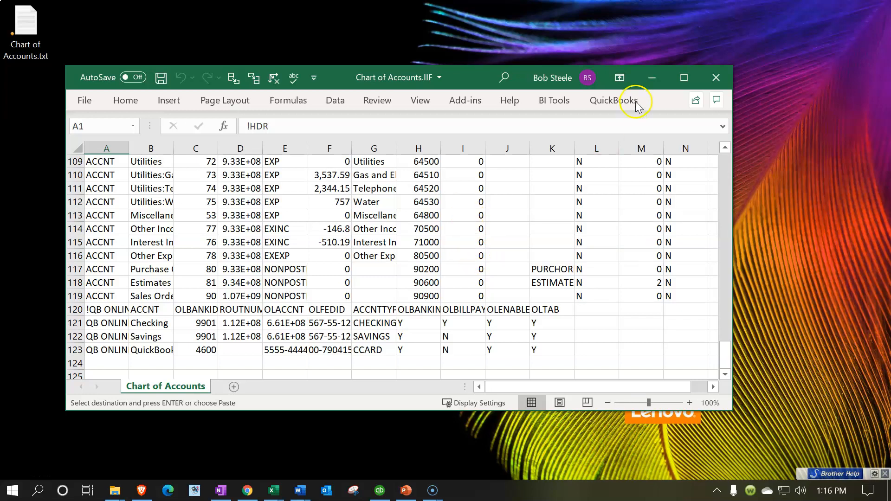
left_click(716, 79)
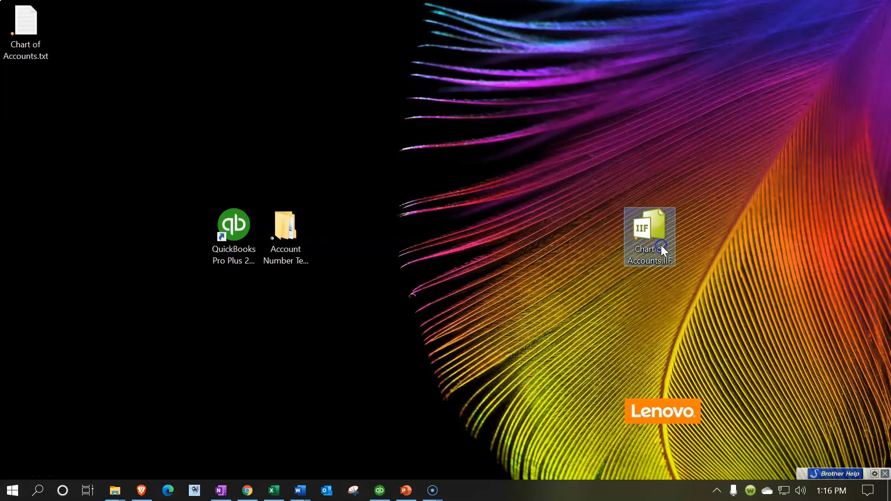